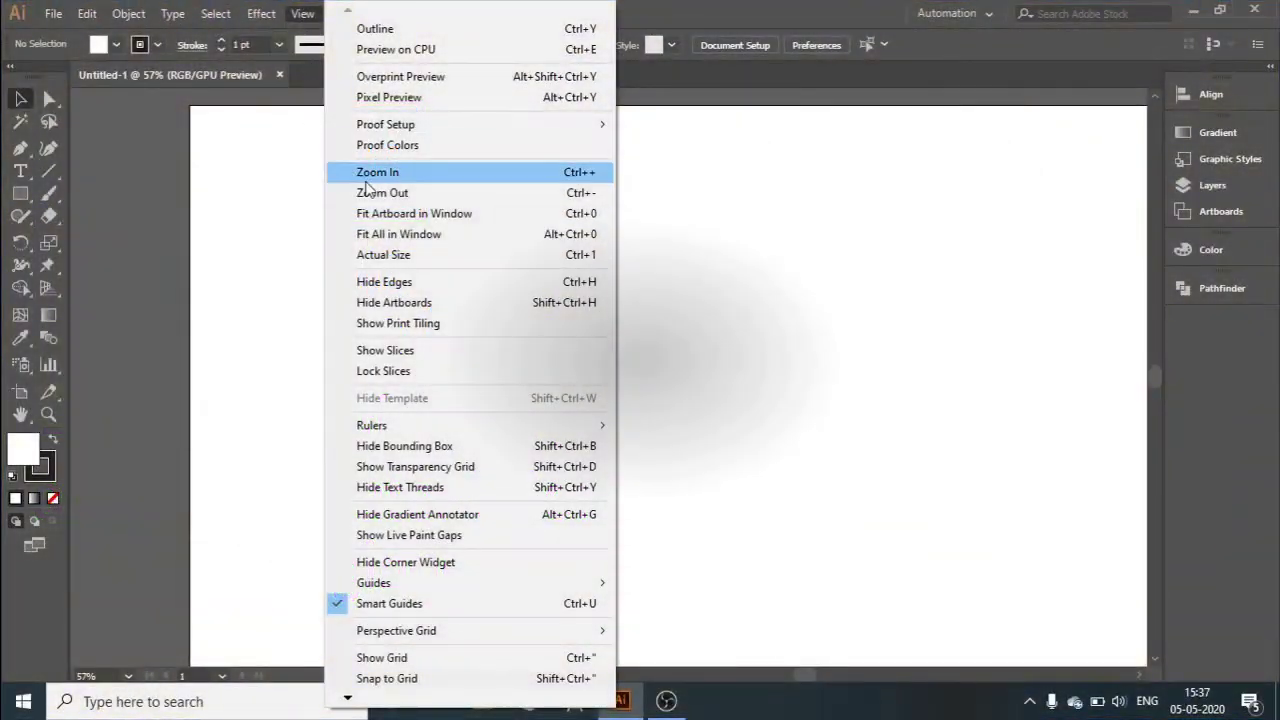
Step: Show the grid over the blank Untitled-1 artboard and bring up the ruler options
click(428, 660)
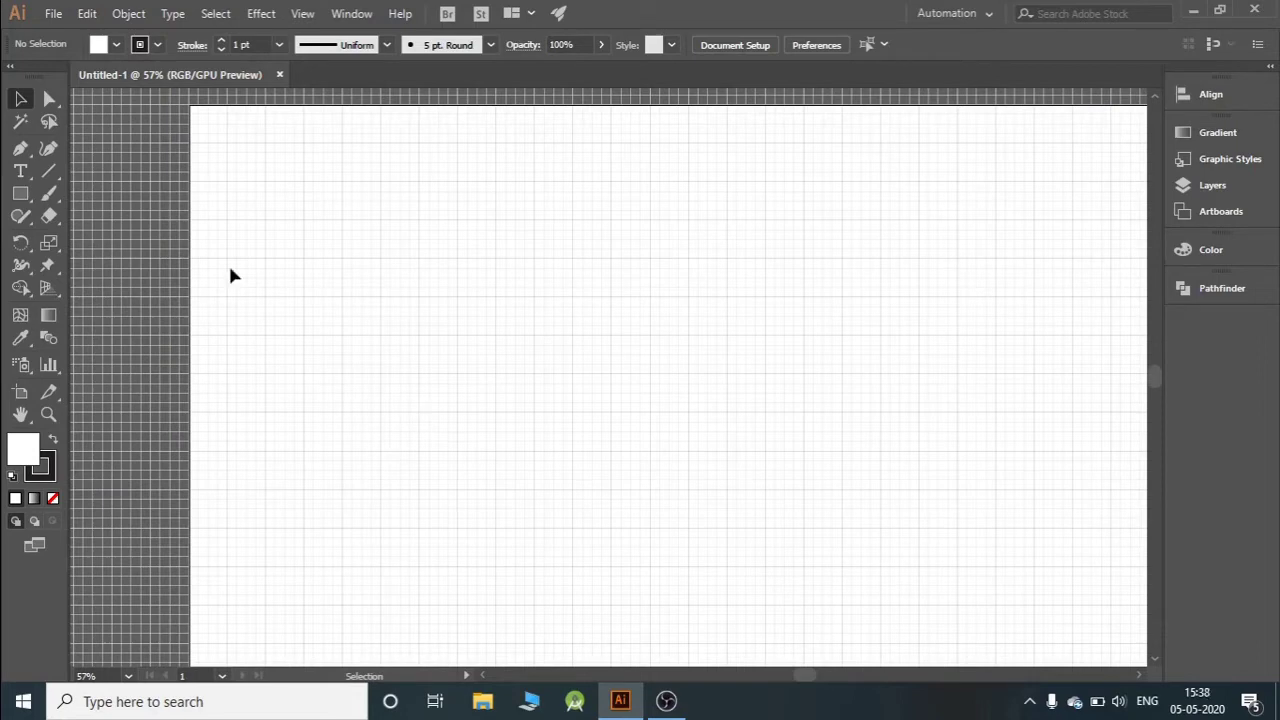
click(302, 13)
Step: Show rulers, then draw a peaked roof path from lower left to the apex to lower right
click(673, 425)
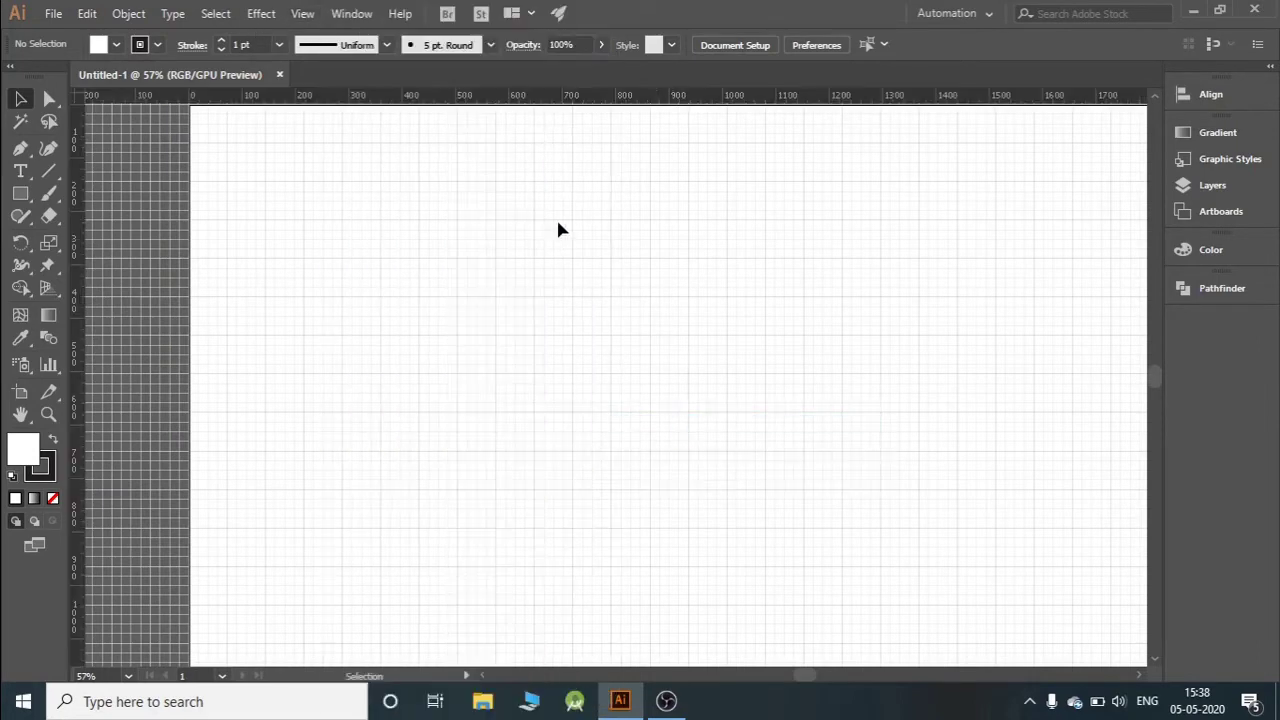
click(22, 149)
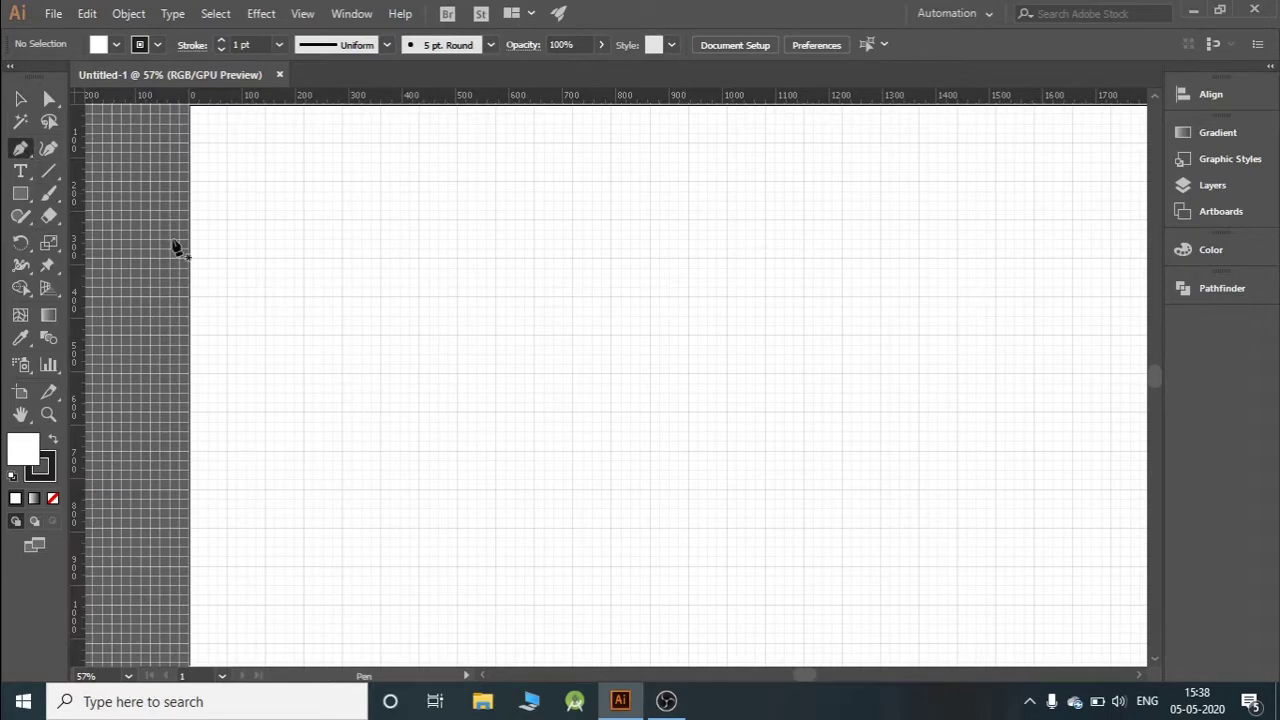
click(418, 451)
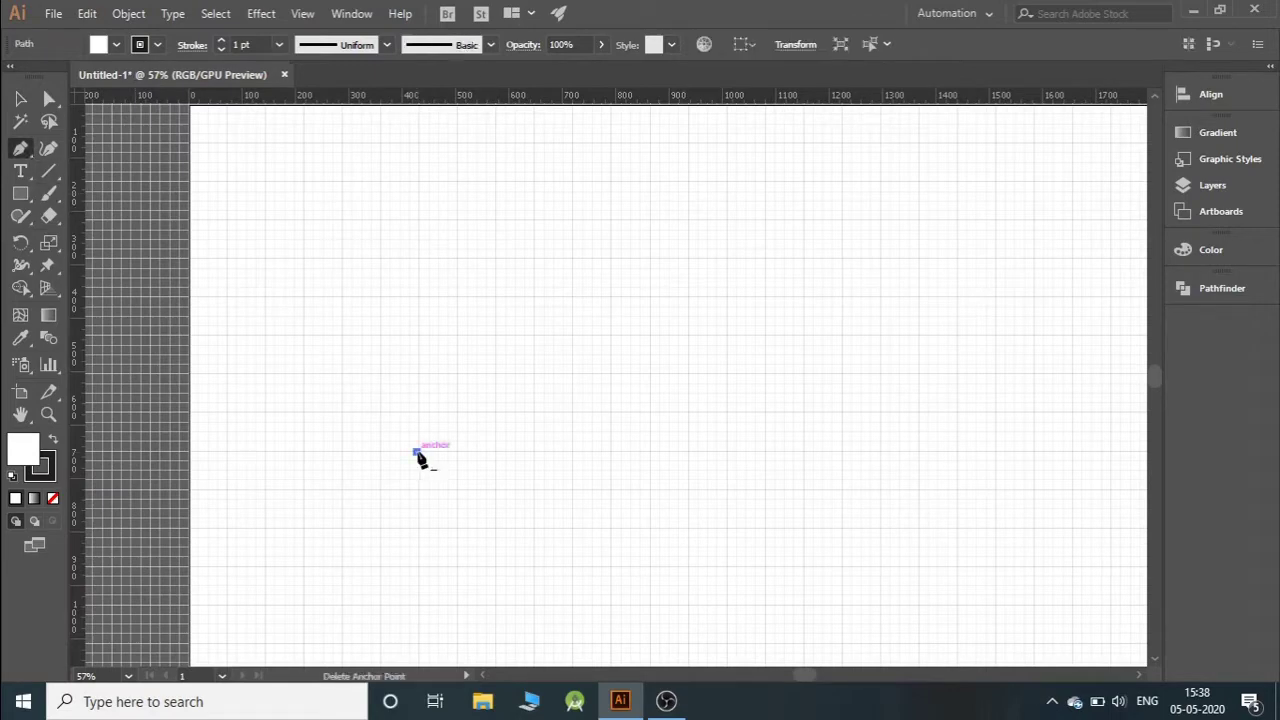
ctrl+click(432, 453)
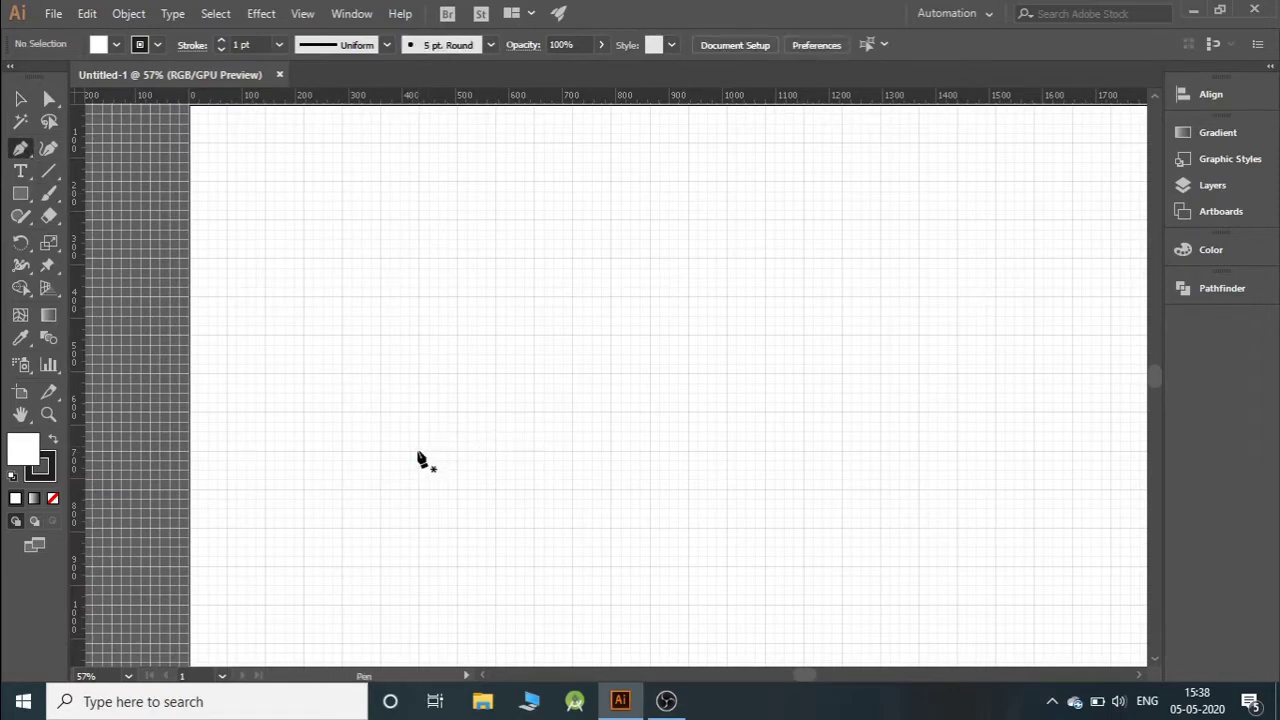
click(418, 451)
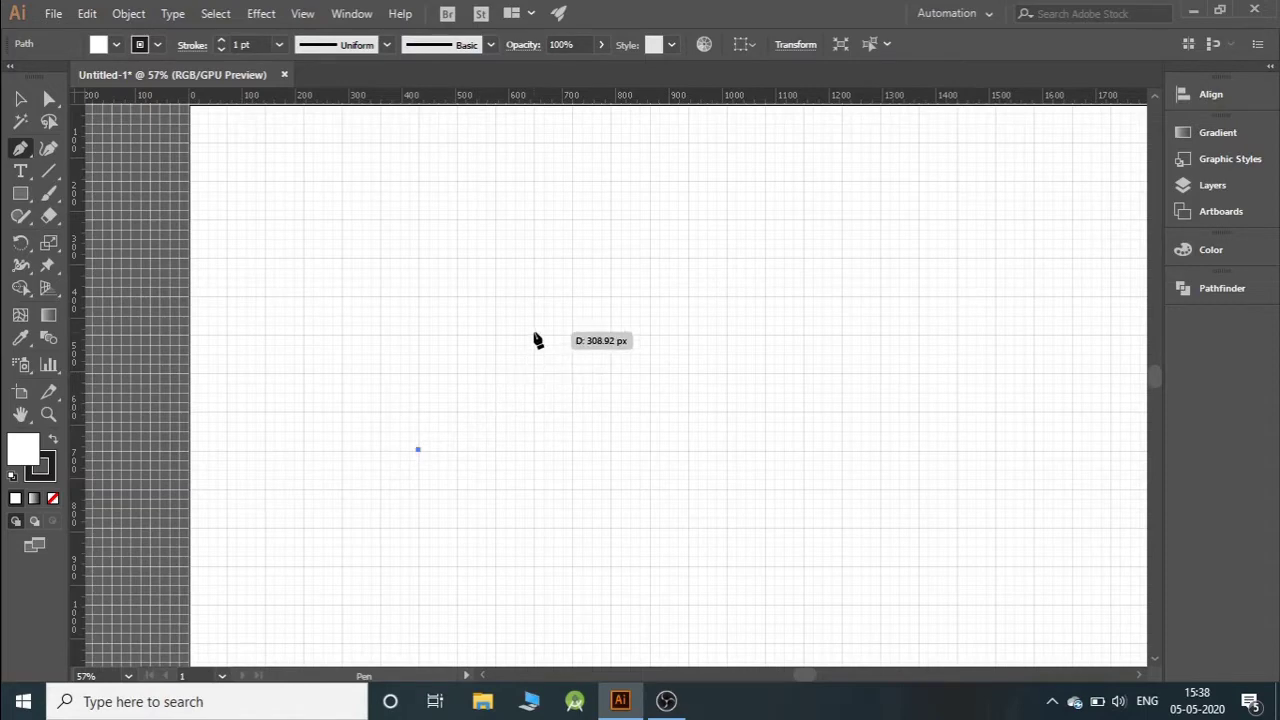
click(572, 297)
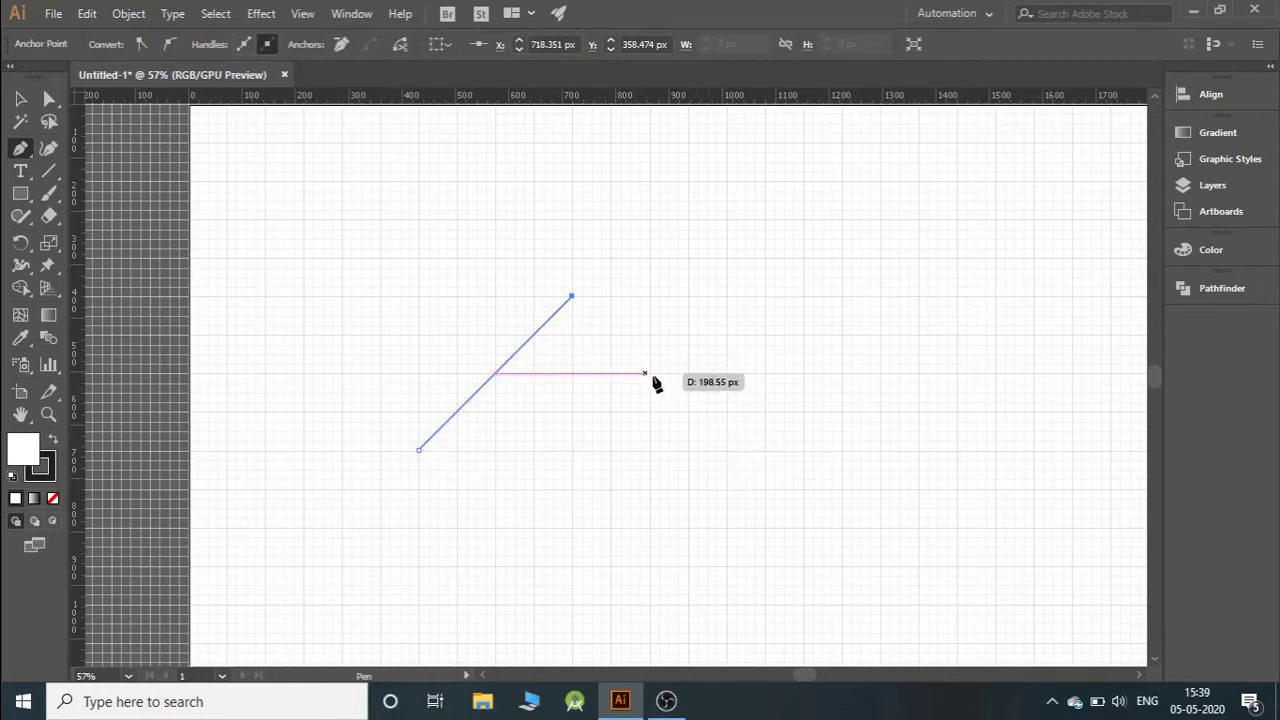
click(727, 450)
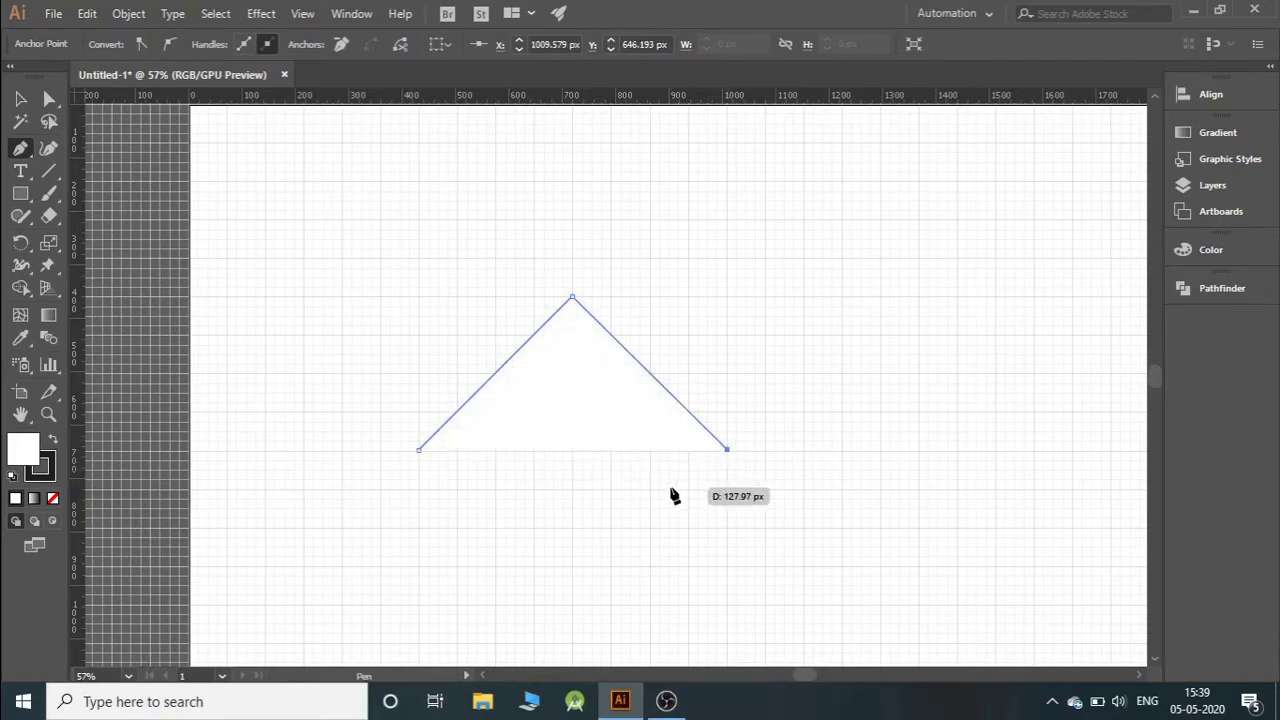
click(710, 450)
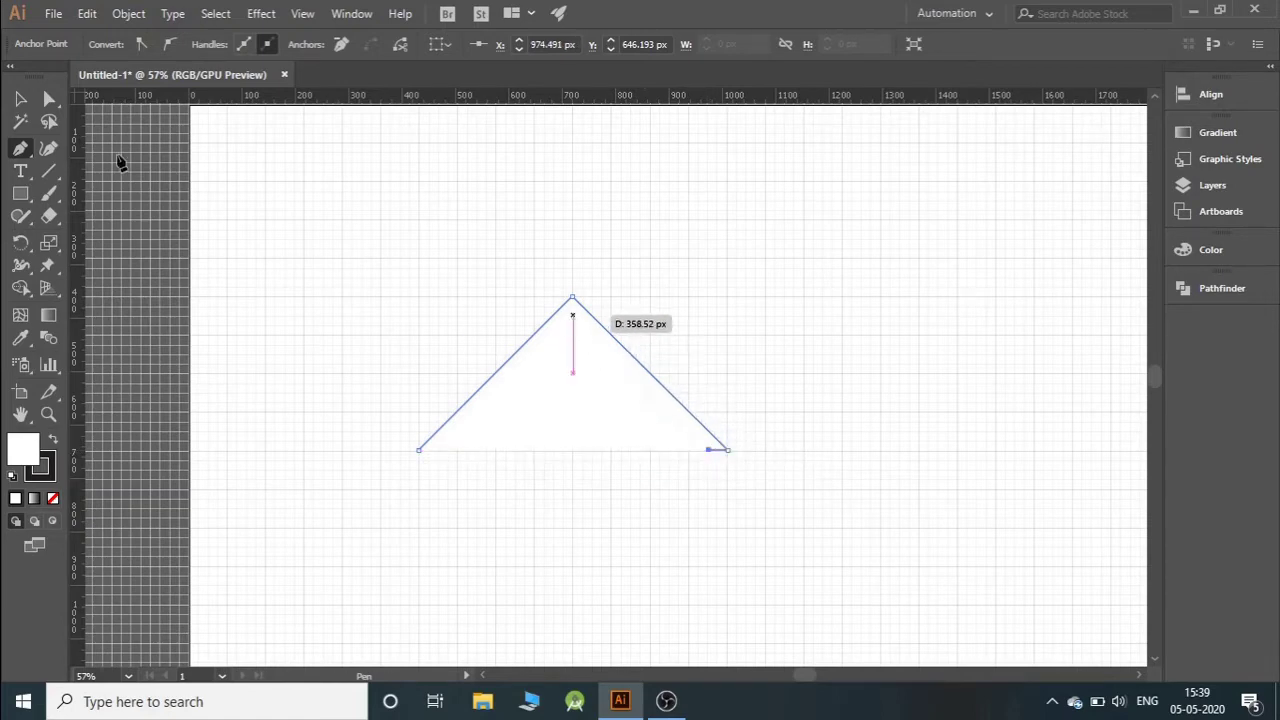
Step: Select the roof triangle and set its fill to None
click(19, 101)
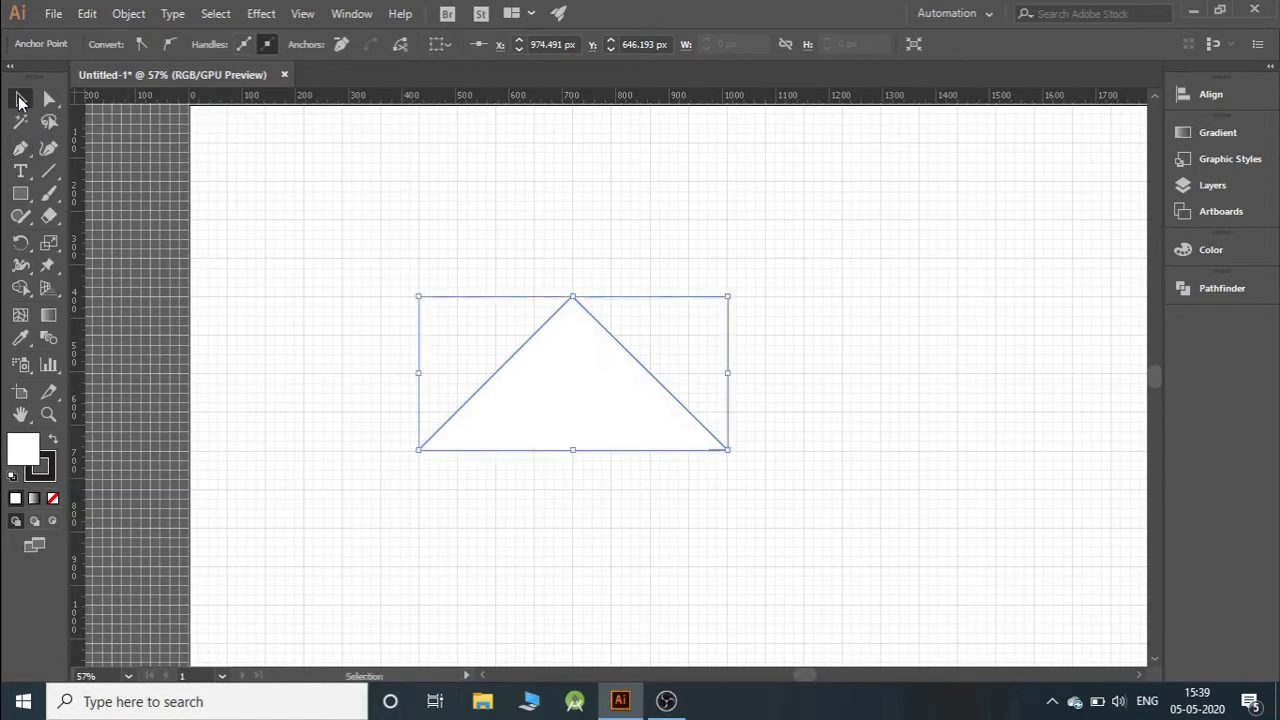
click(48, 101)
click(19, 100)
click(521, 338)
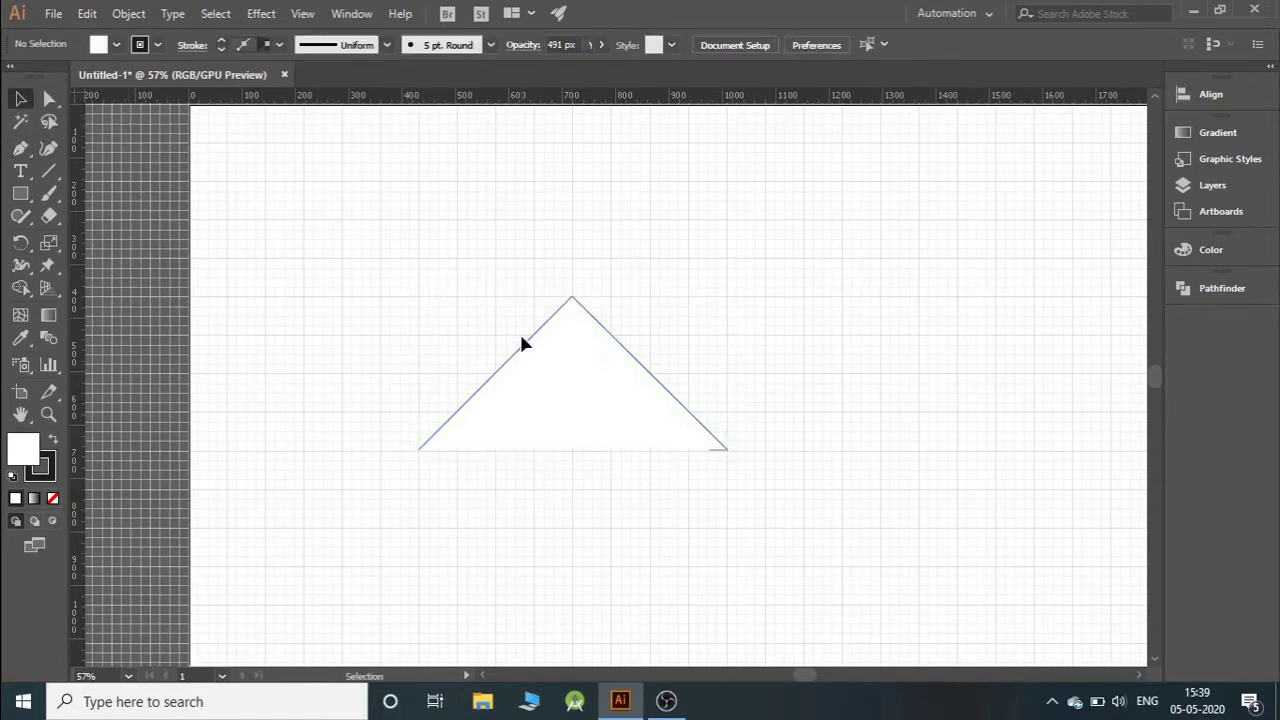
click(116, 44)
click(13, 76)
click(407, 200)
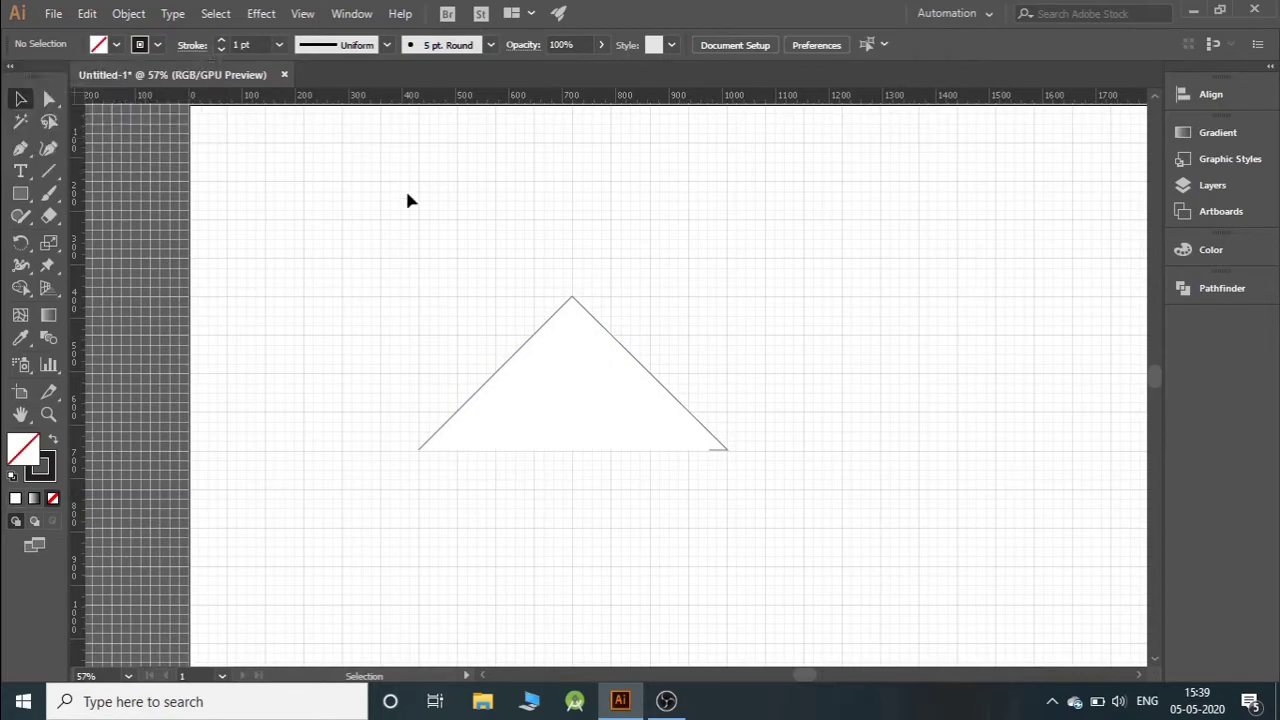
click(540, 340)
click(116, 44)
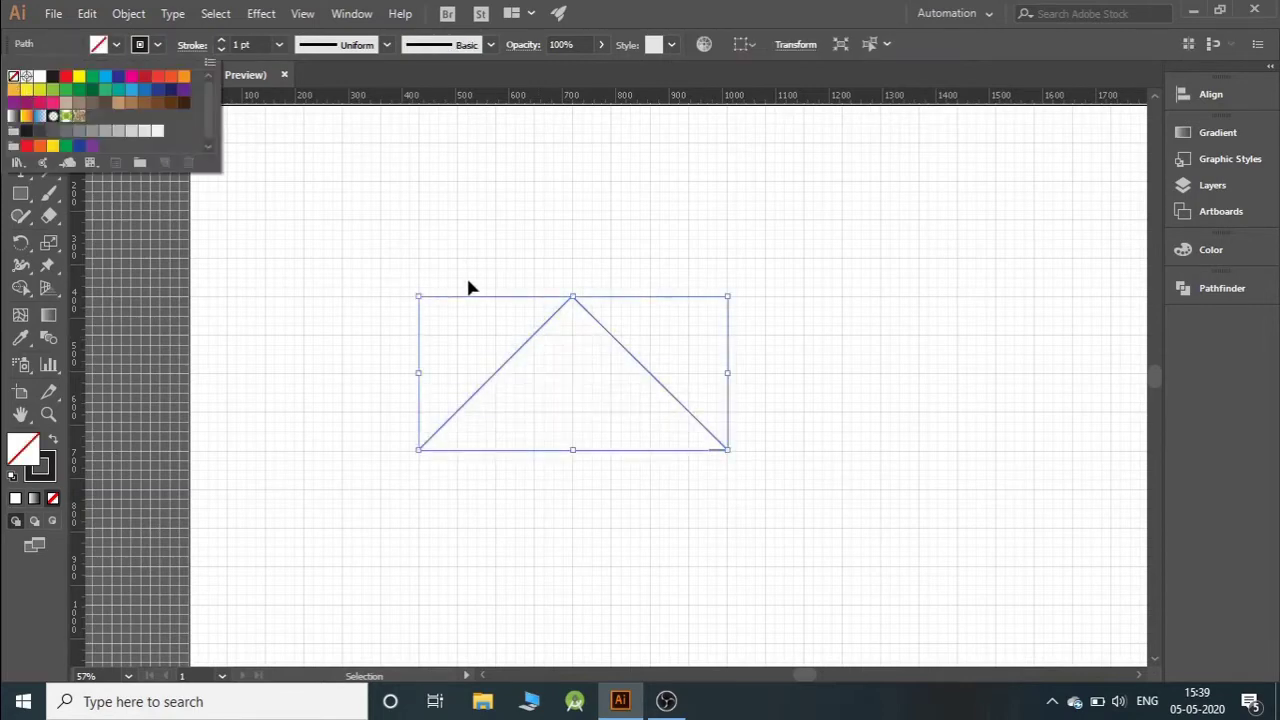
click(104, 217)
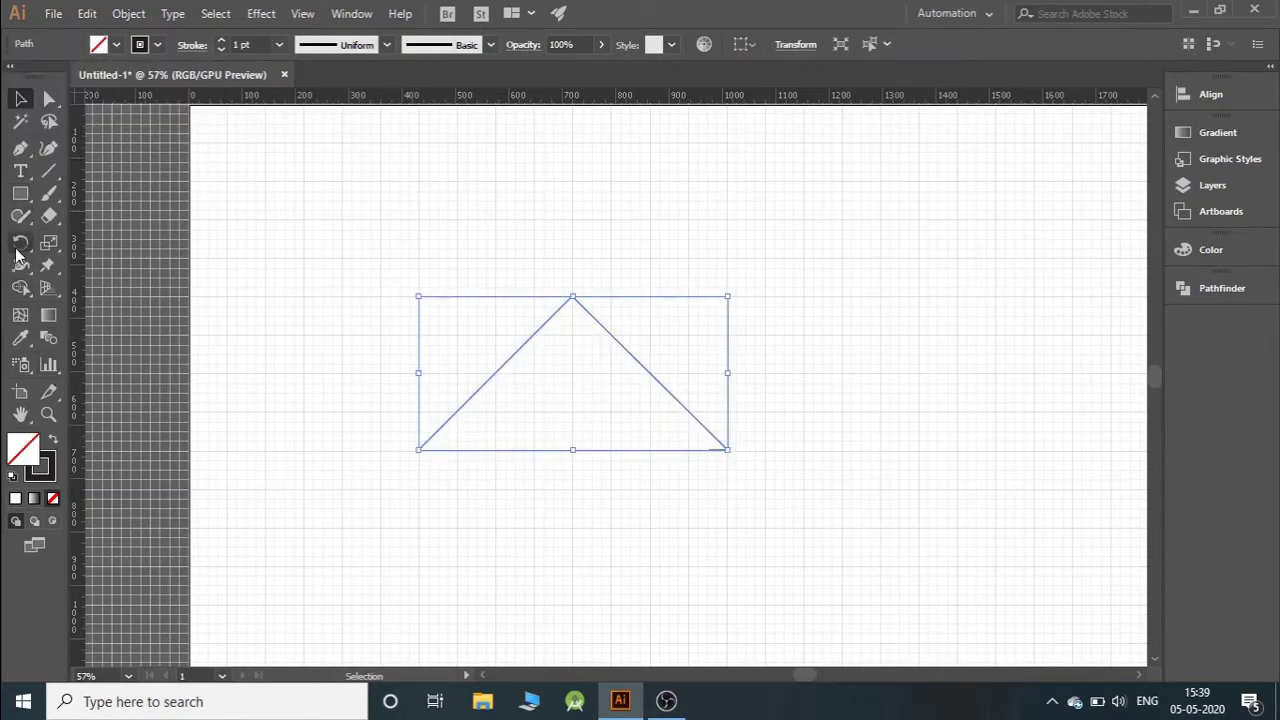
Step: Continue the path along an inner offset below the apex and close it at the start point
key(p)
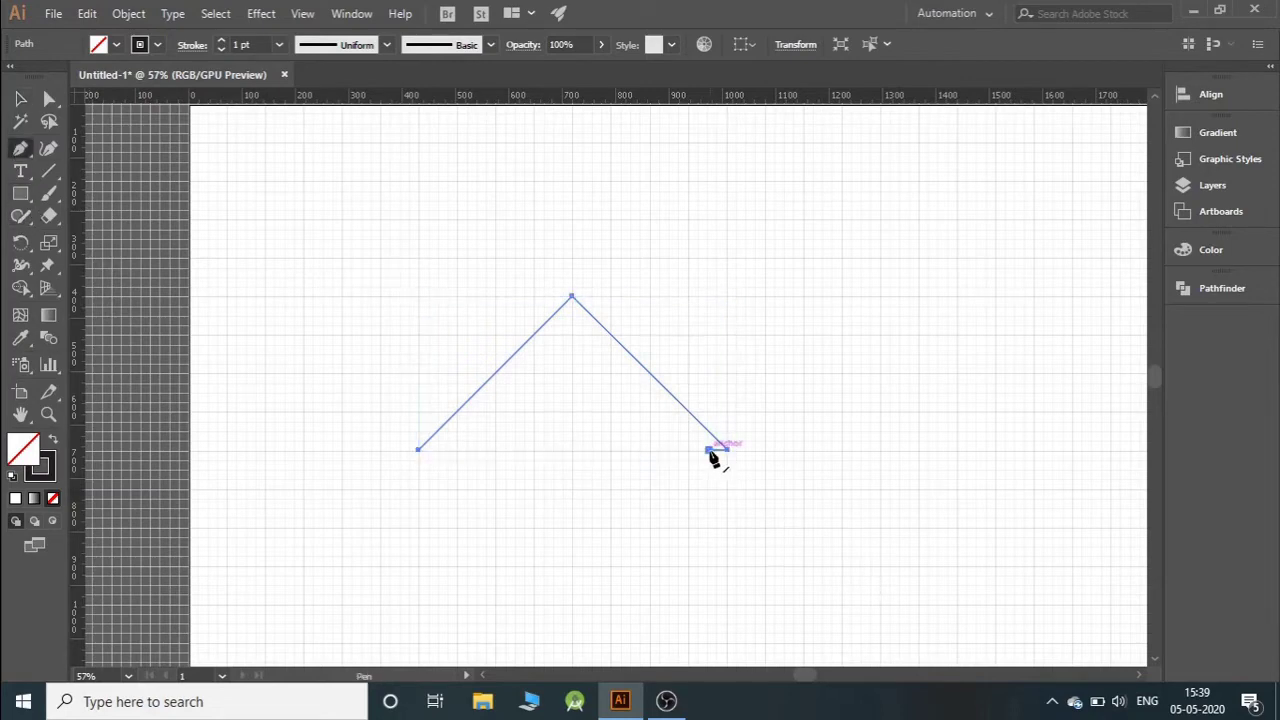
click(712, 451)
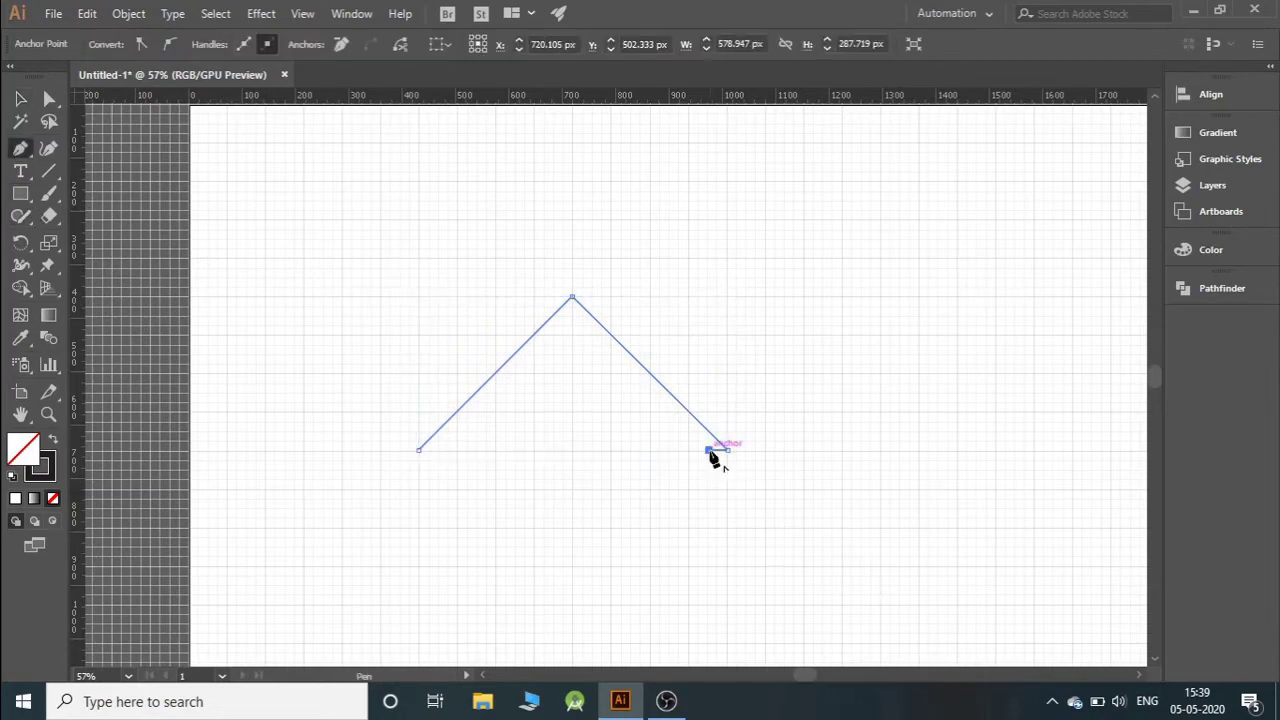
click(572, 316)
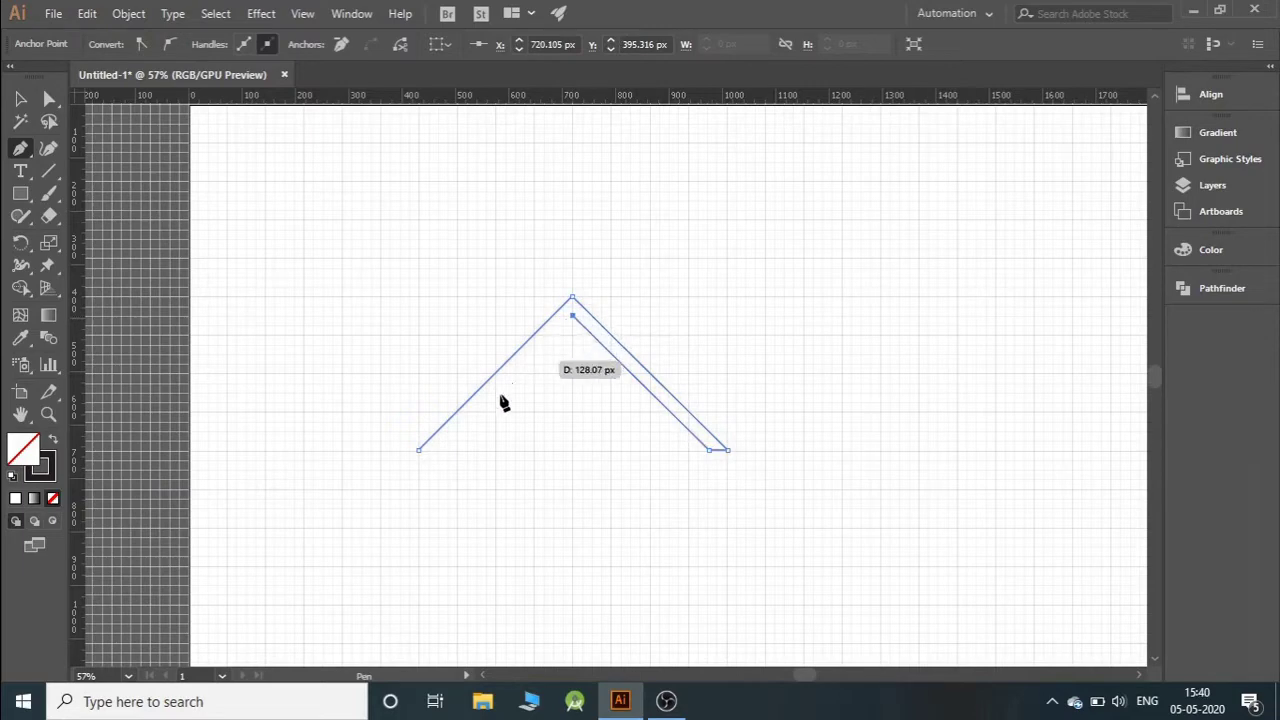
click(438, 450)
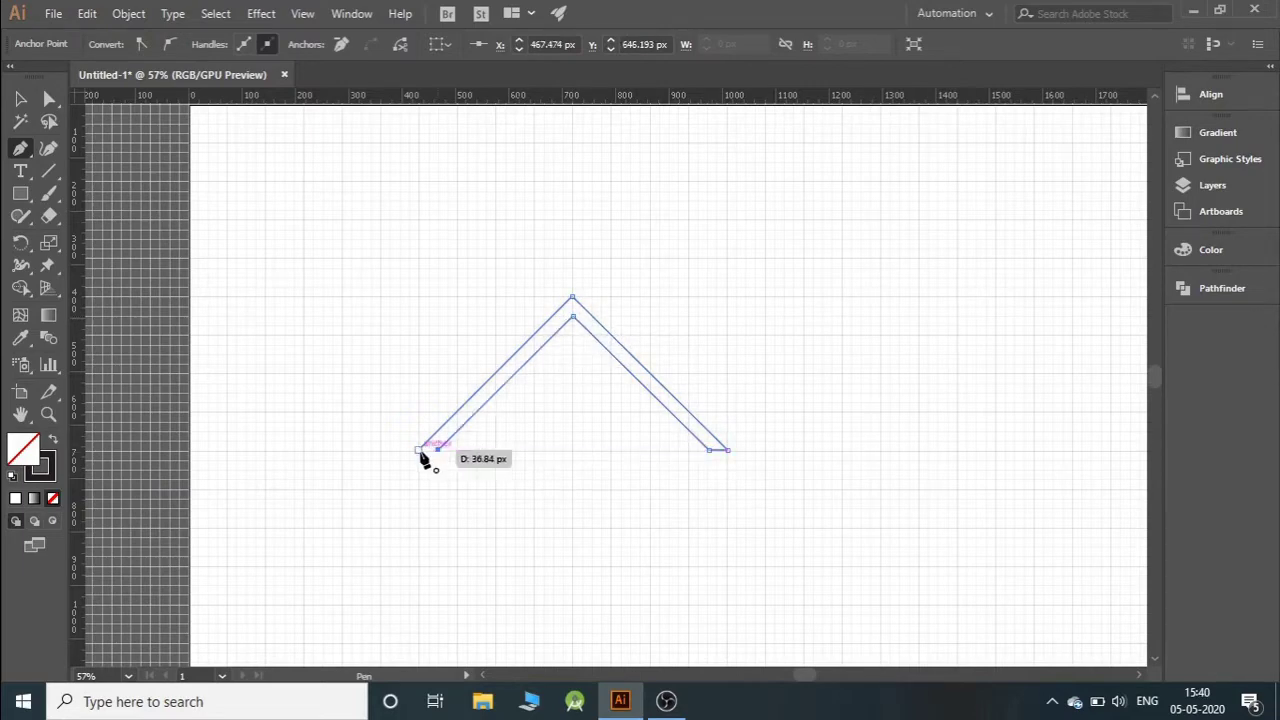
click(418, 451)
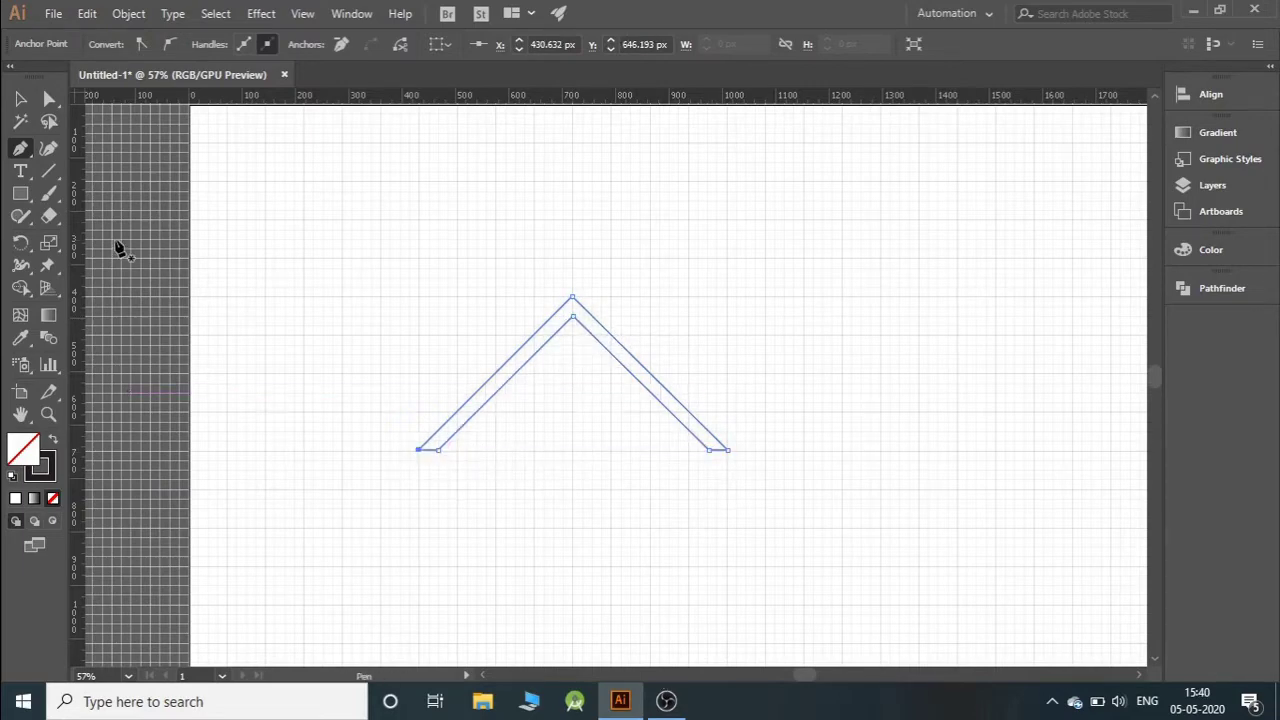
key(ctrl)
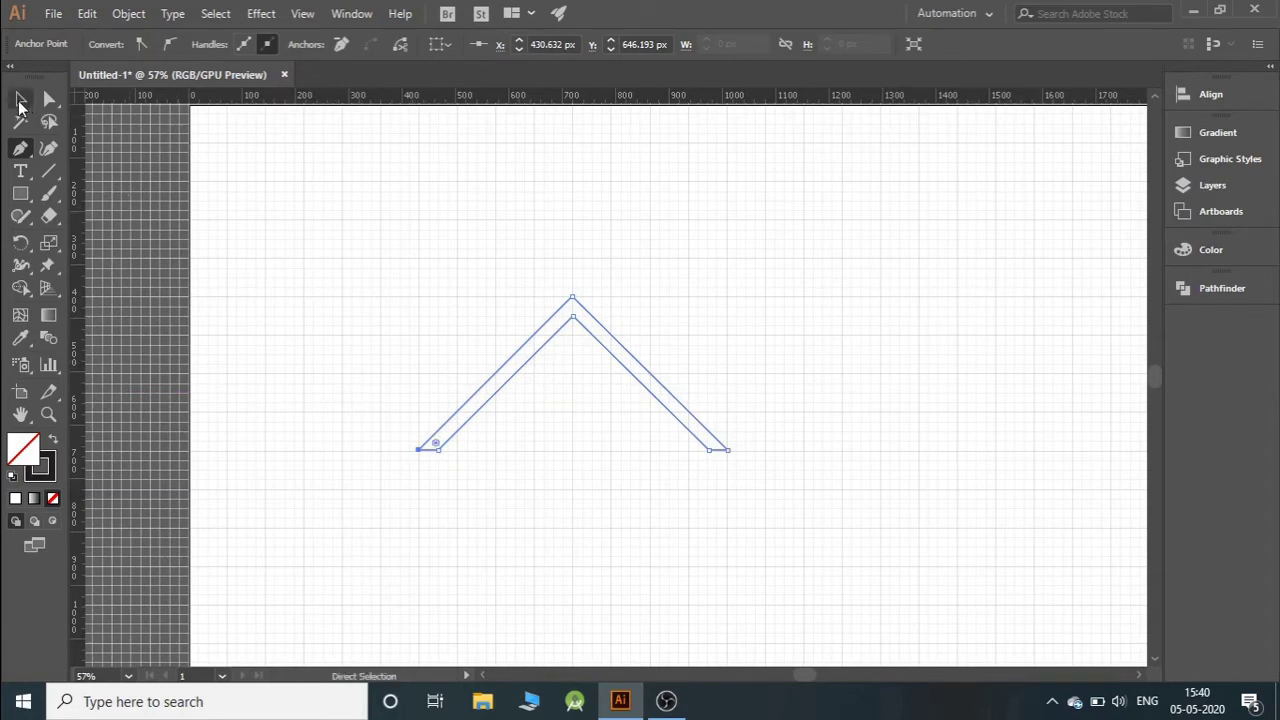
Step: Fill the closed roof shape with CMYK Blue and deselect it
click(20, 102)
click(548, 335)
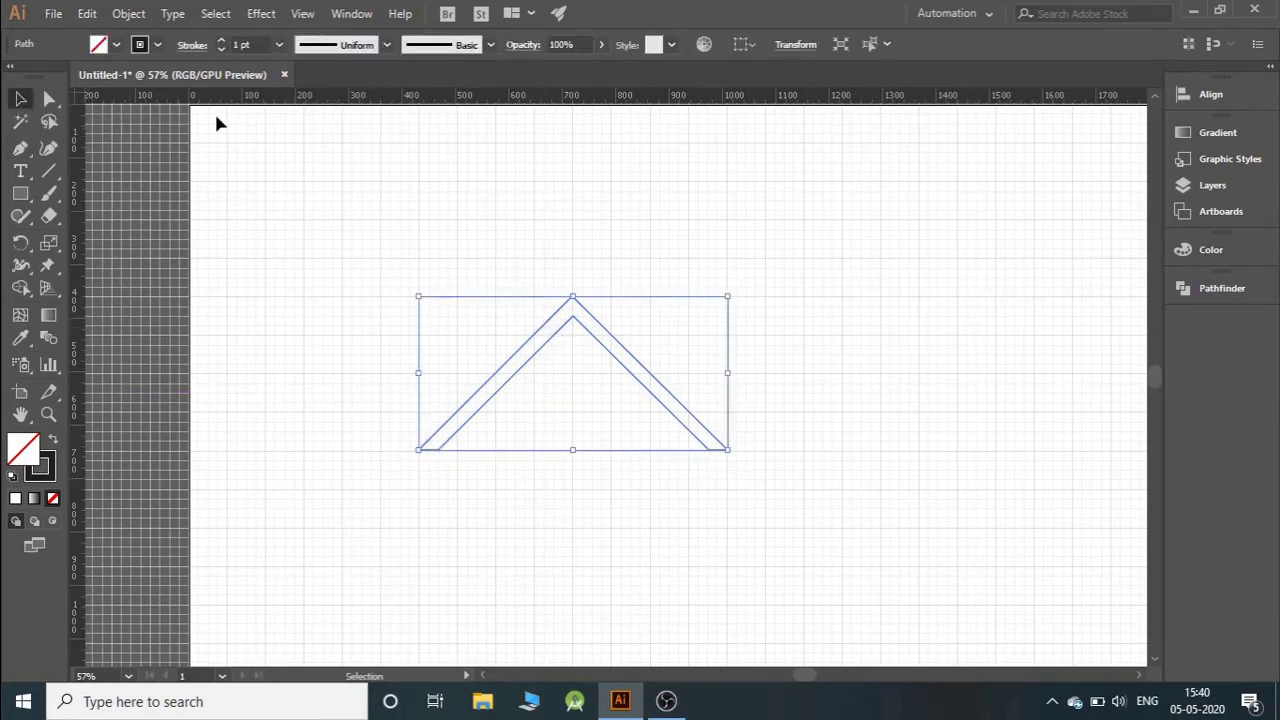
click(117, 44)
click(118, 77)
click(725, 229)
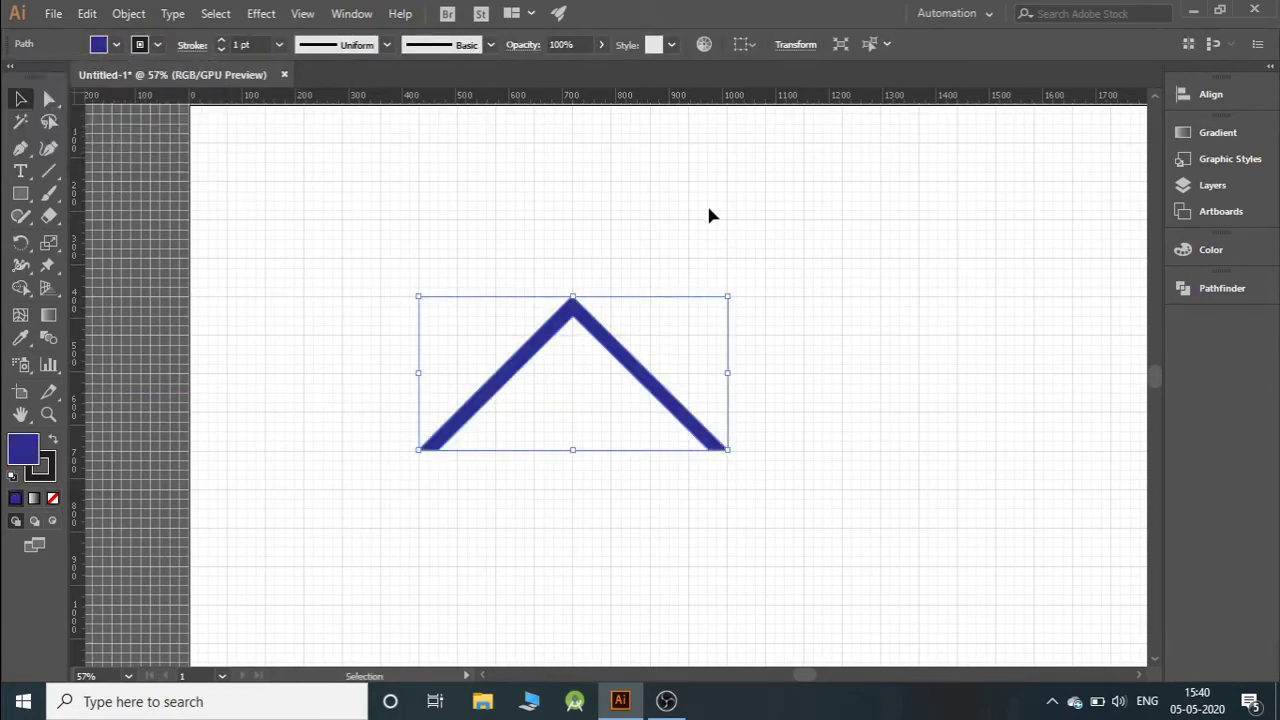
click(706, 206)
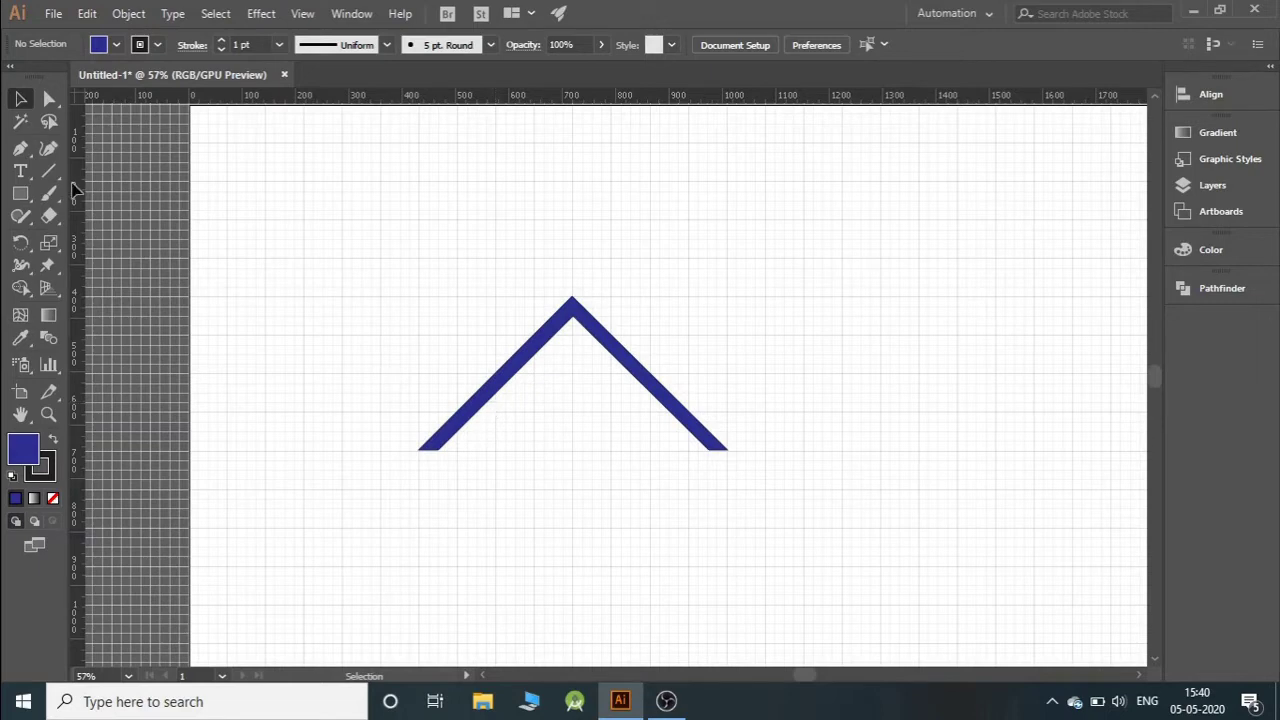
Step: Draw the inner chevron's left, apex and right points, and set its fill to None
click(20, 148)
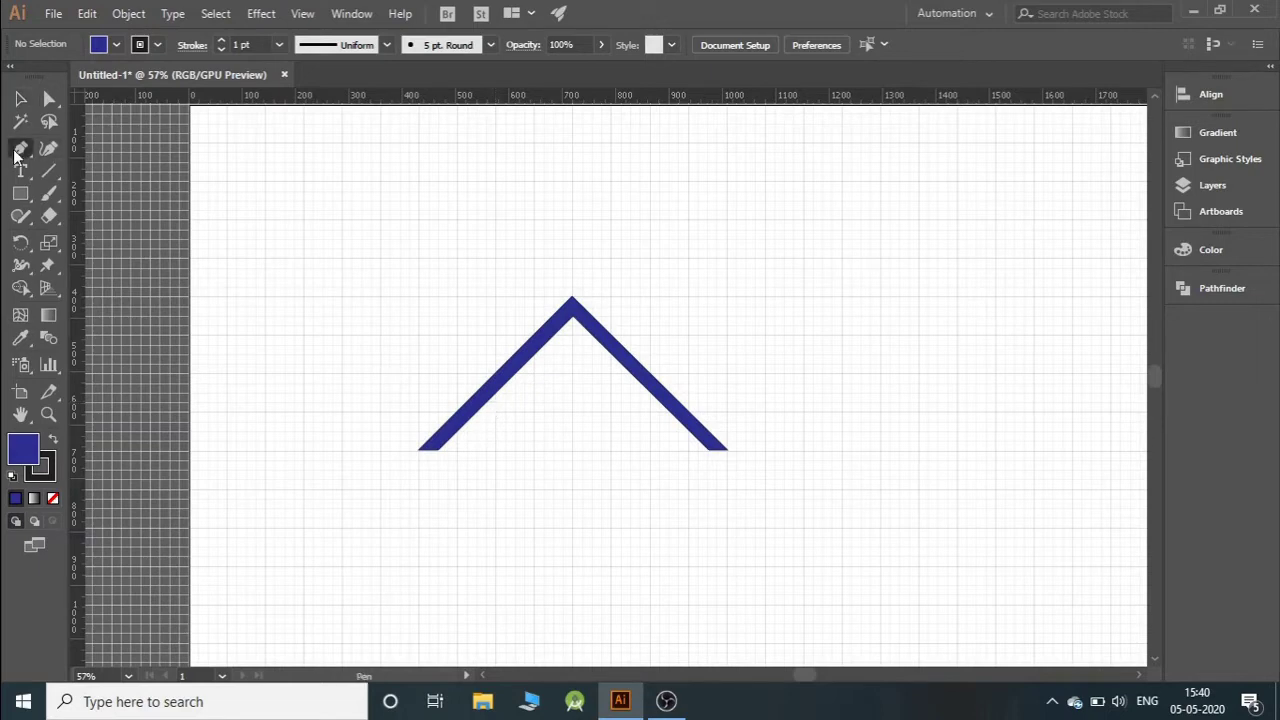
click(495, 402)
click(572, 324)
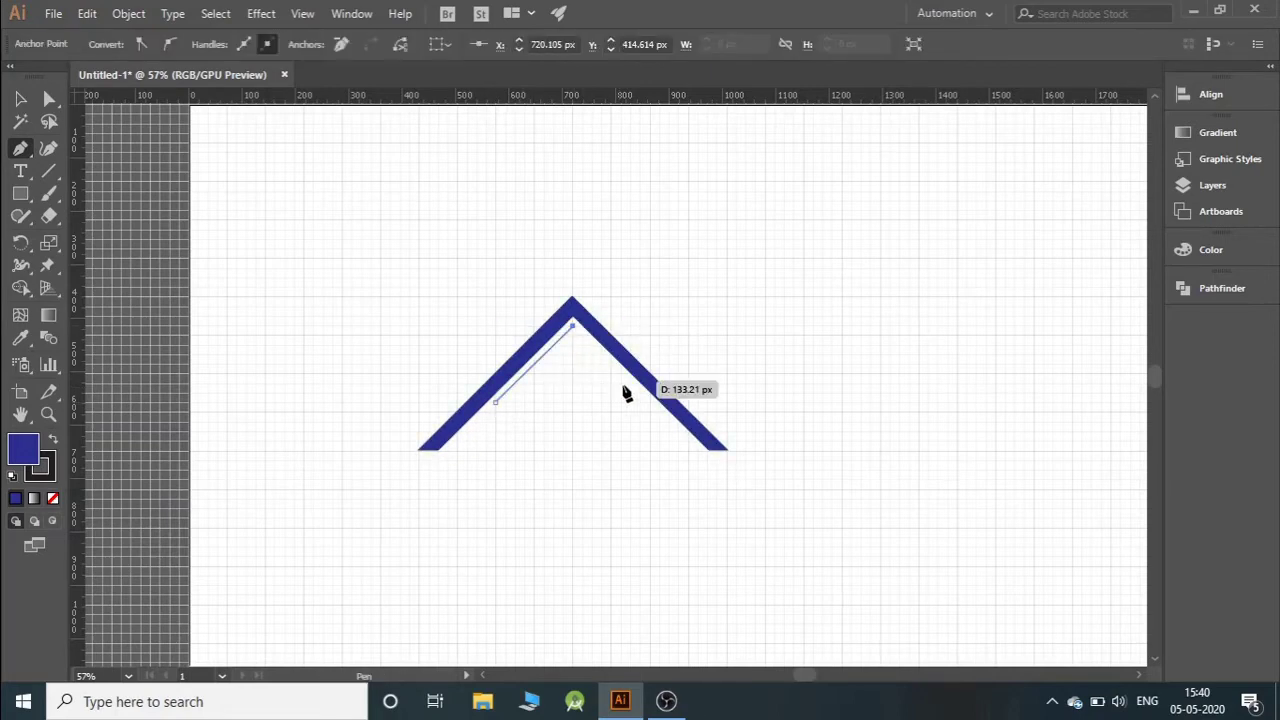
click(651, 402)
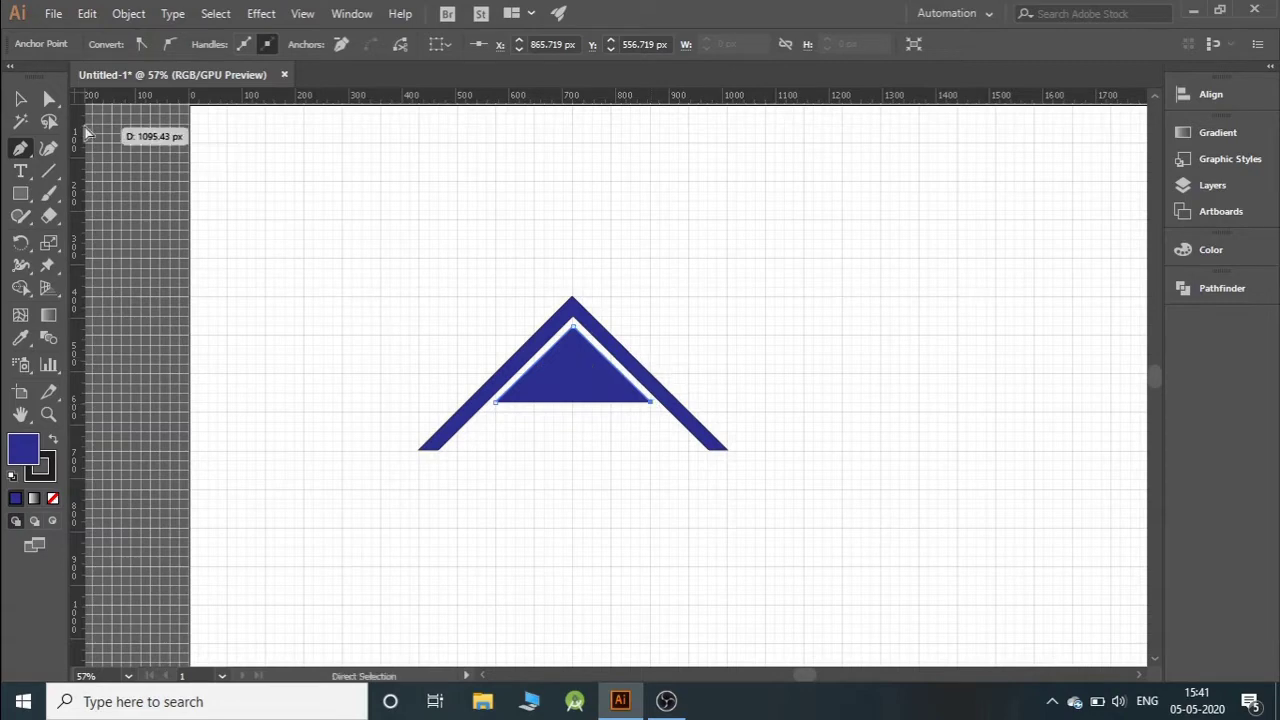
key(v)
click(116, 44)
click(13, 76)
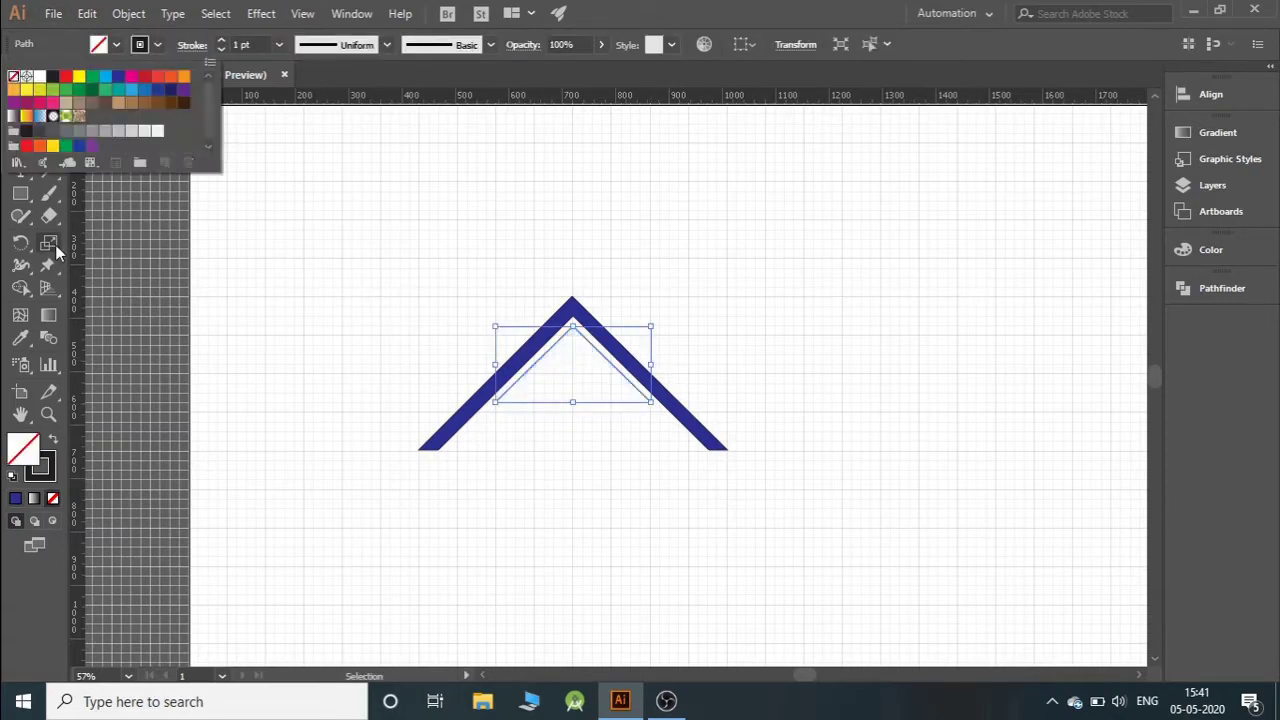
key(Escape)
Step: Add a lower apex point, close the inner chevron, and nudge that apex up
key(p)
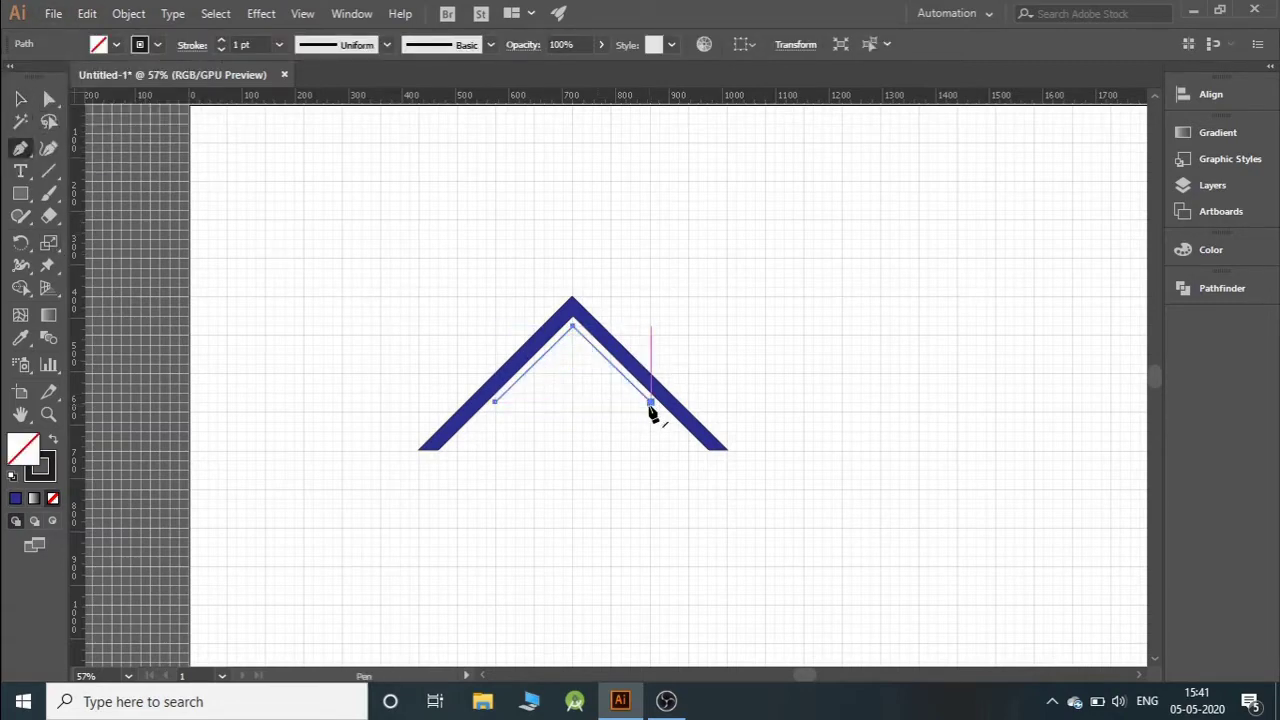
click(572, 337)
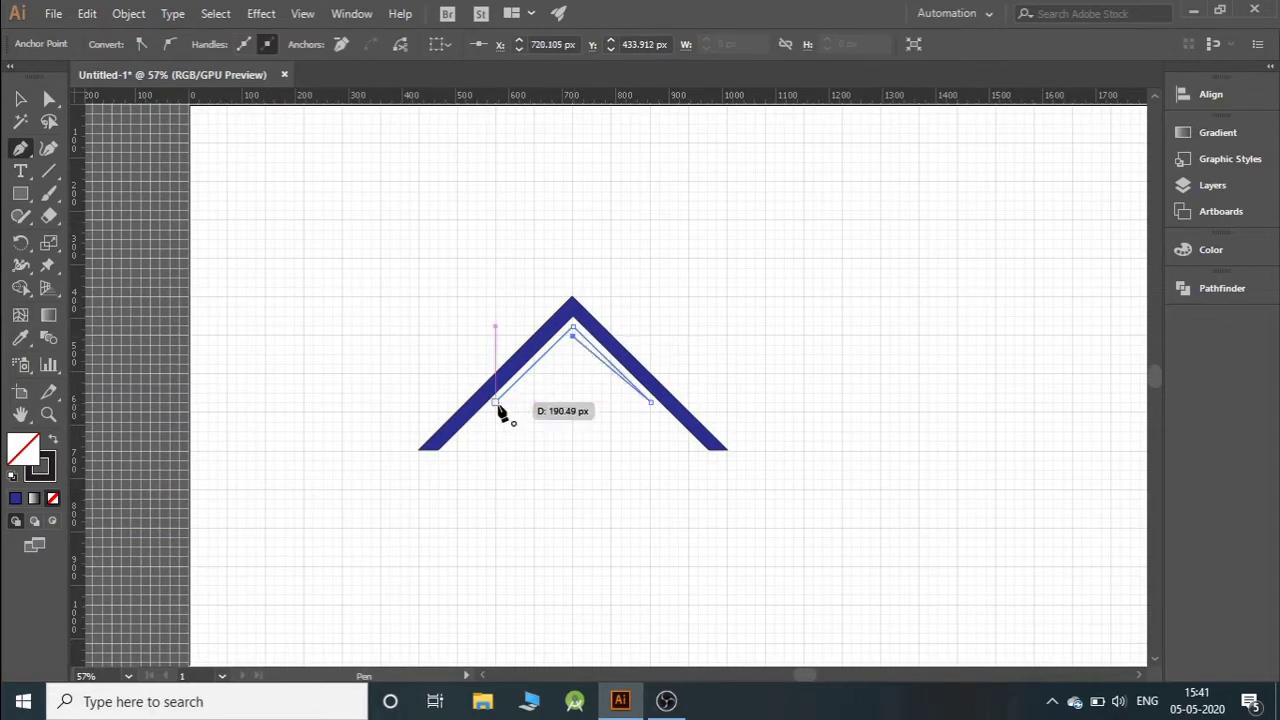
click(495, 402)
click(49, 98)
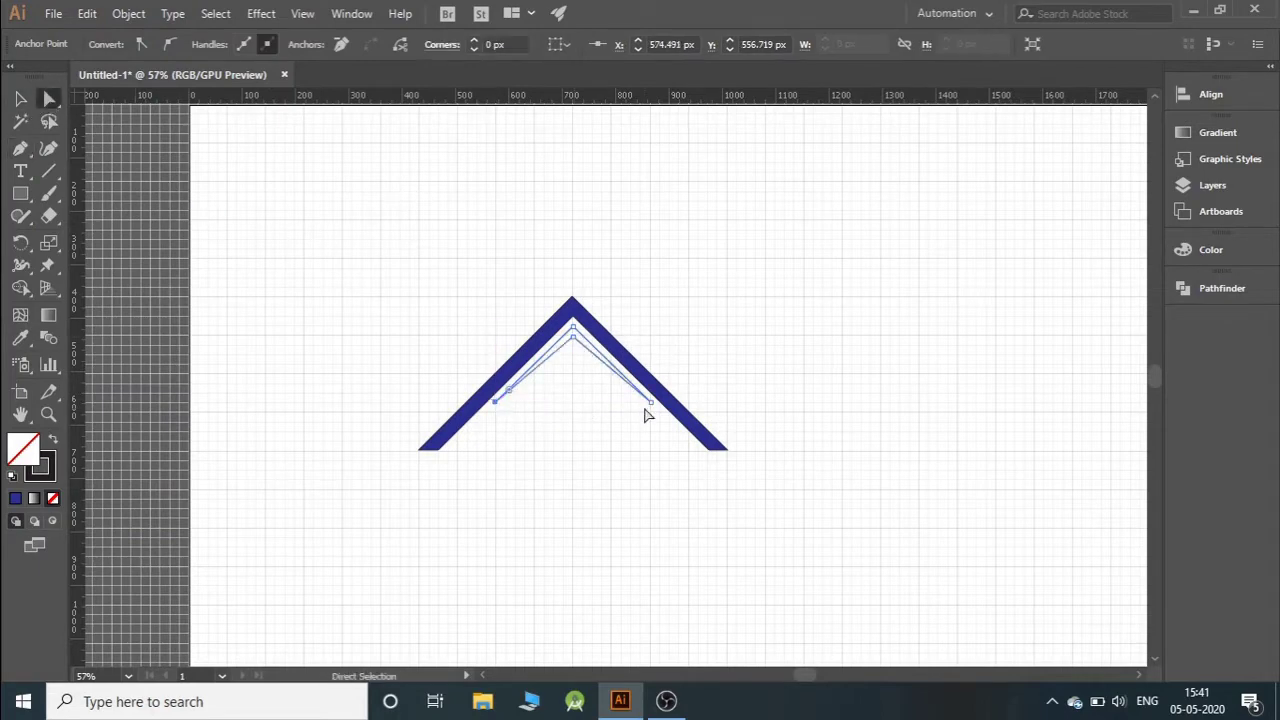
click(572, 337)
key(Up)
key(Up)
Step: Fill the inner chevron with CMYK Cyan and deselect it
key(v)
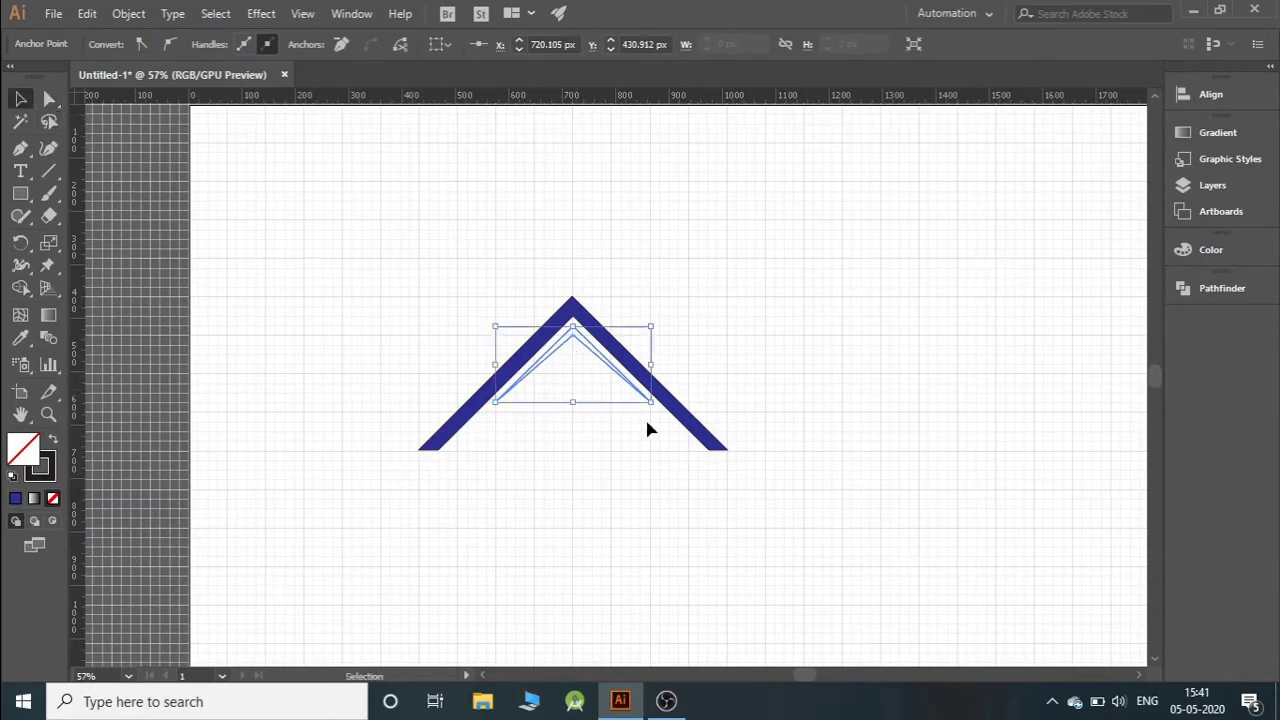
click(557, 352)
click(114, 45)
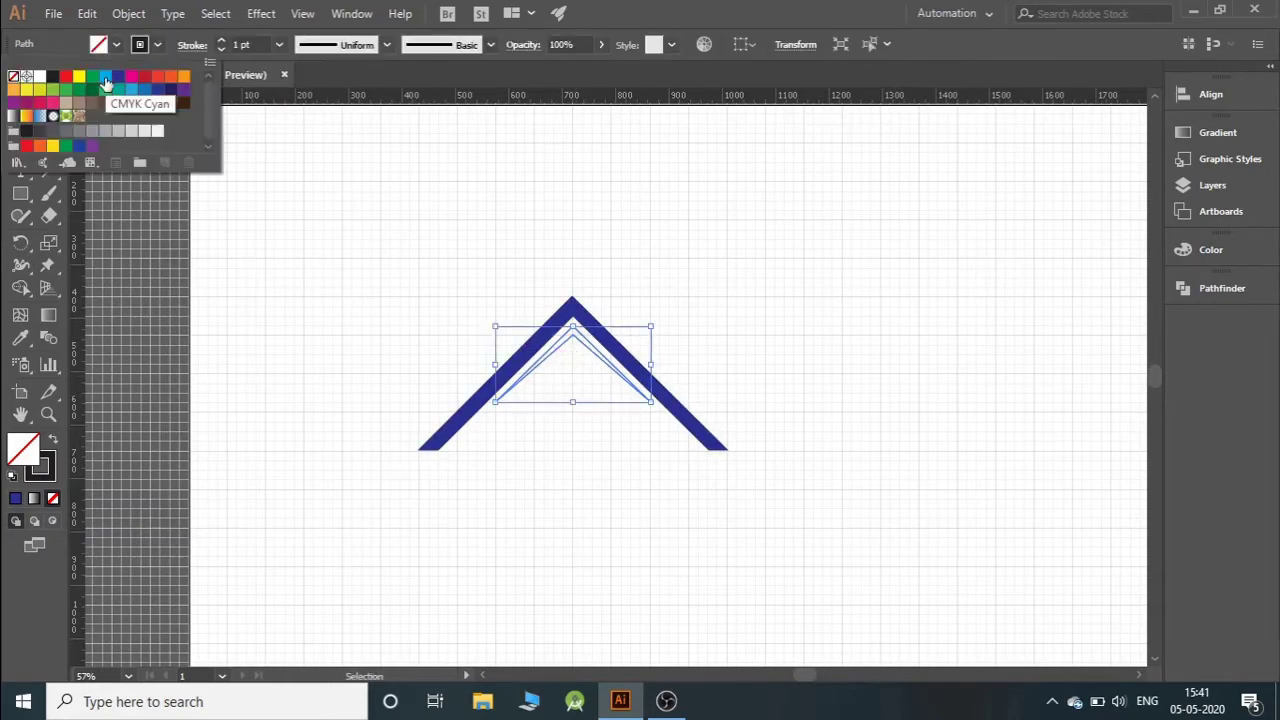
click(92, 84)
click(480, 207)
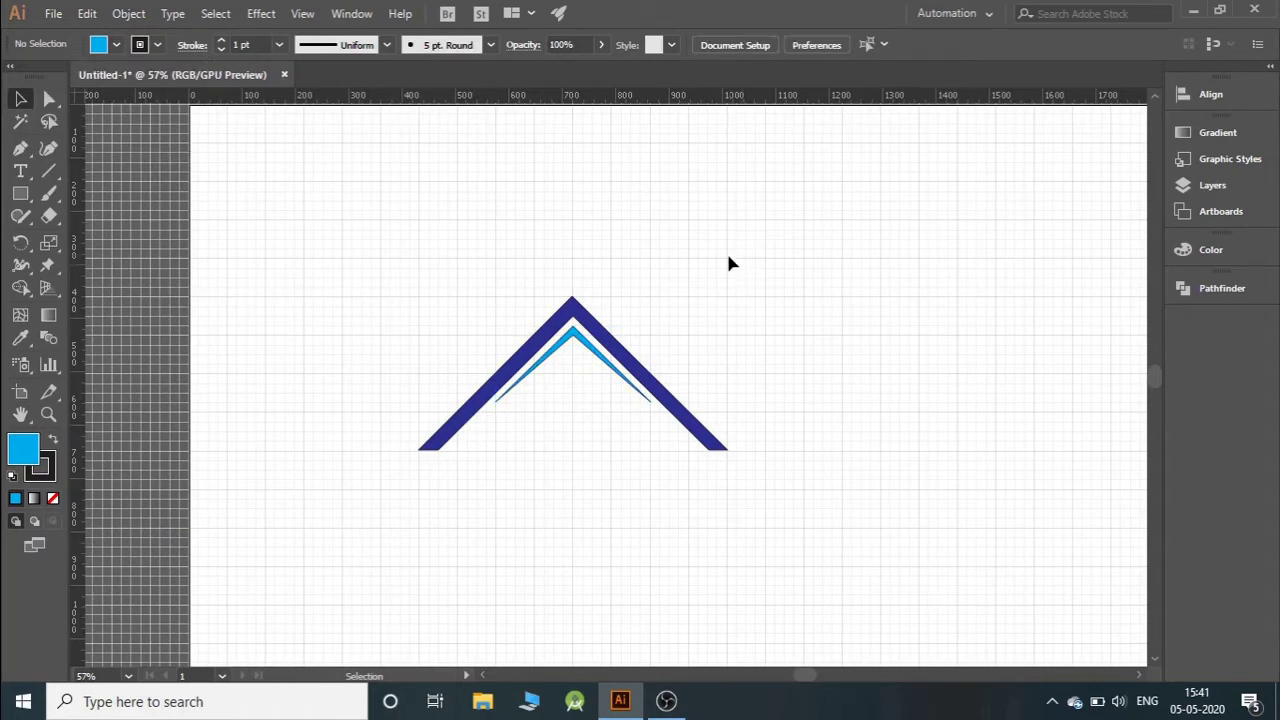
Step: Draw a four-corner bar left of the roof's left foot, slanted against the navy edge
click(20, 148)
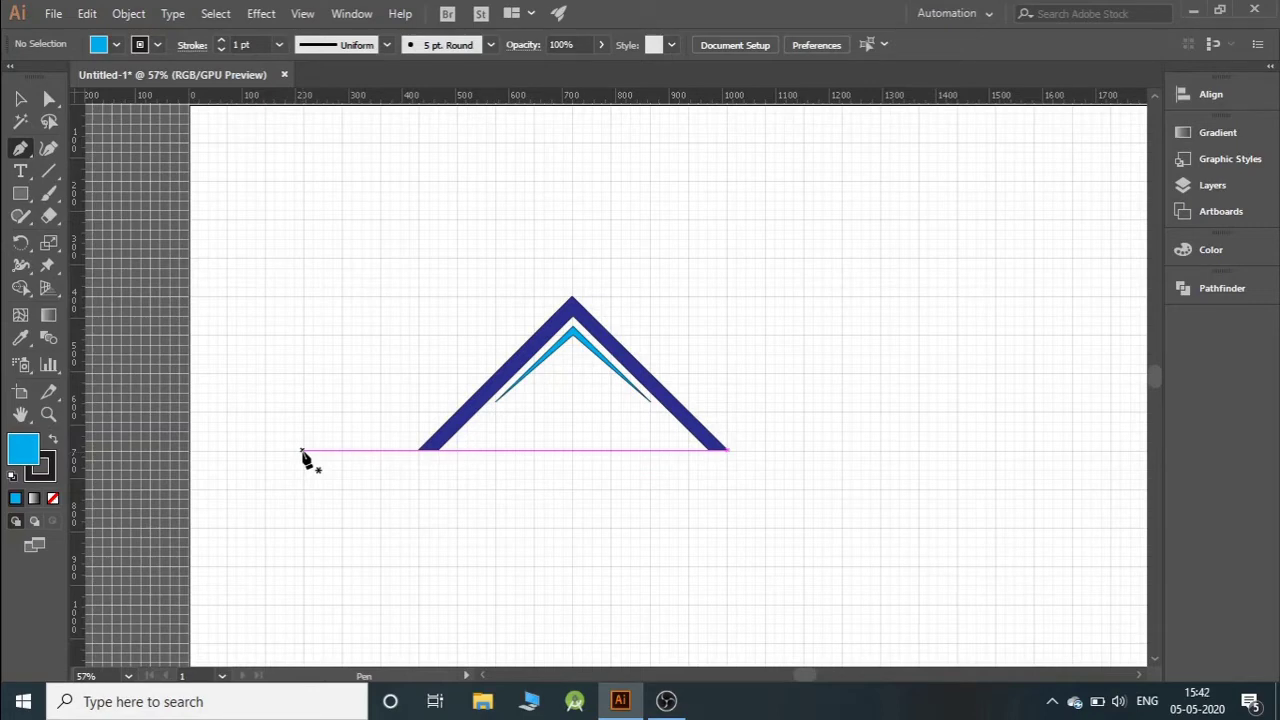
click(304, 450)
click(420, 450)
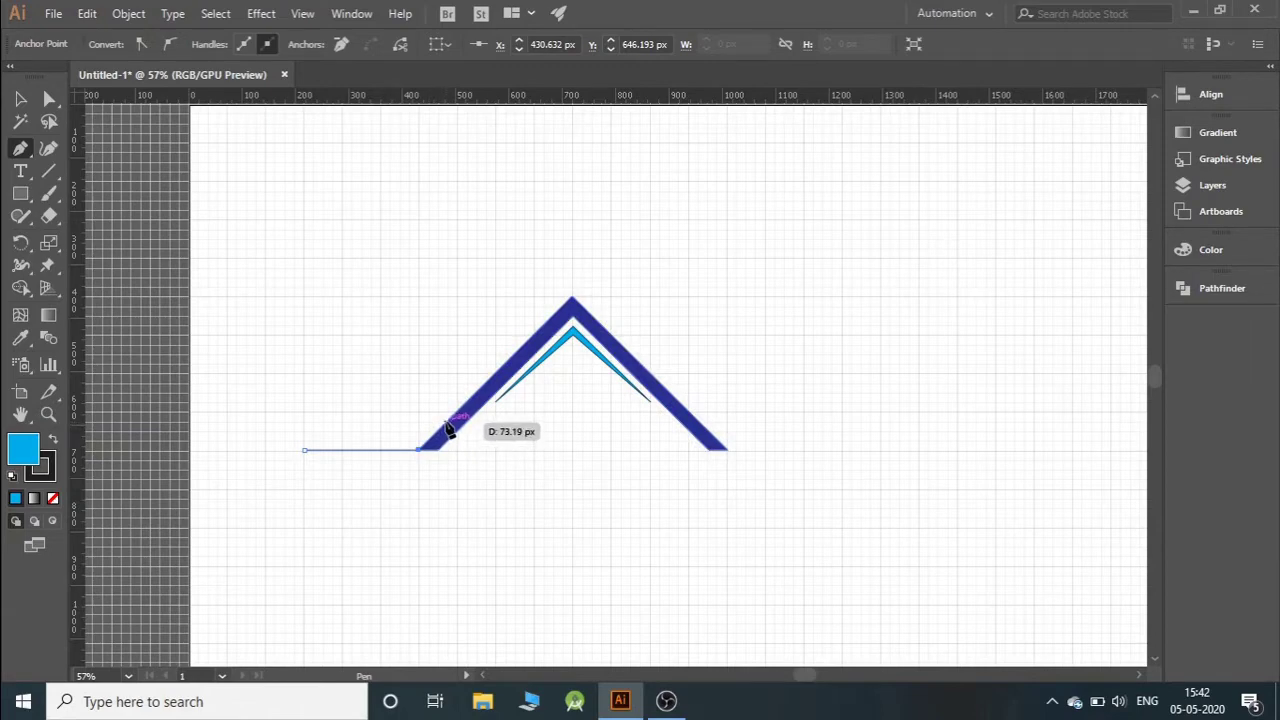
click(447, 422)
click(304, 422)
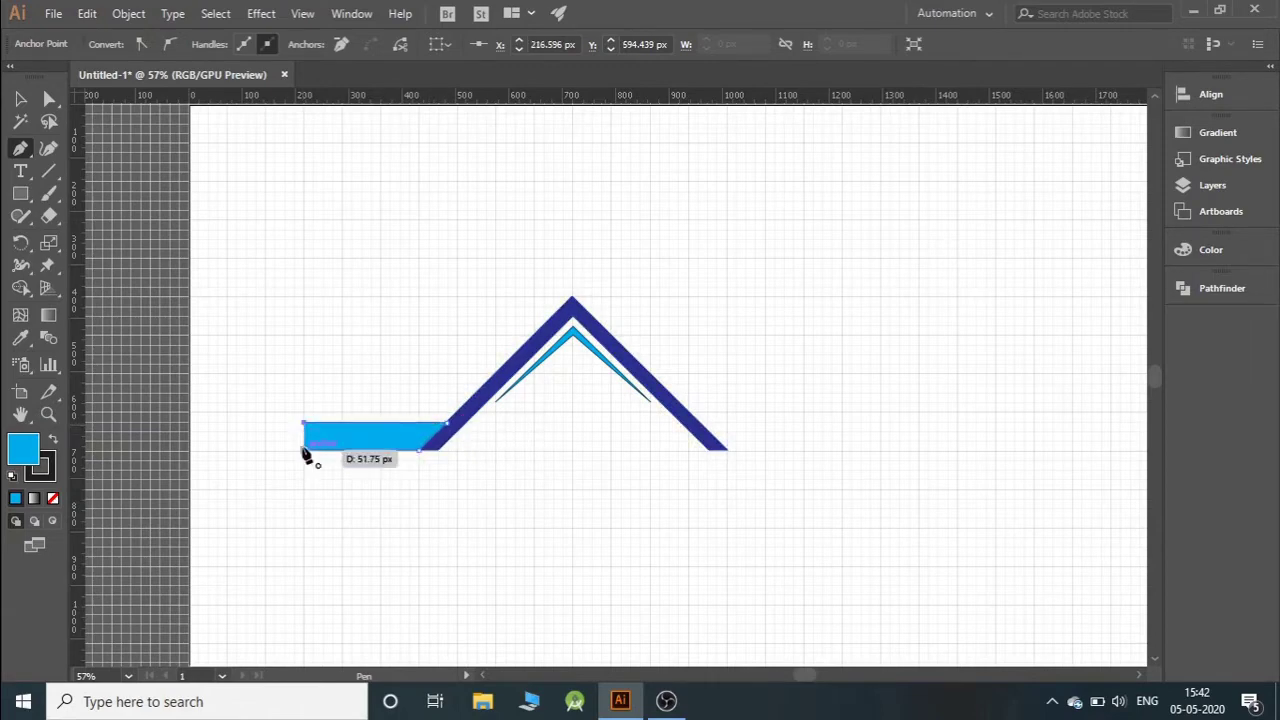
click(305, 451)
click(22, 100)
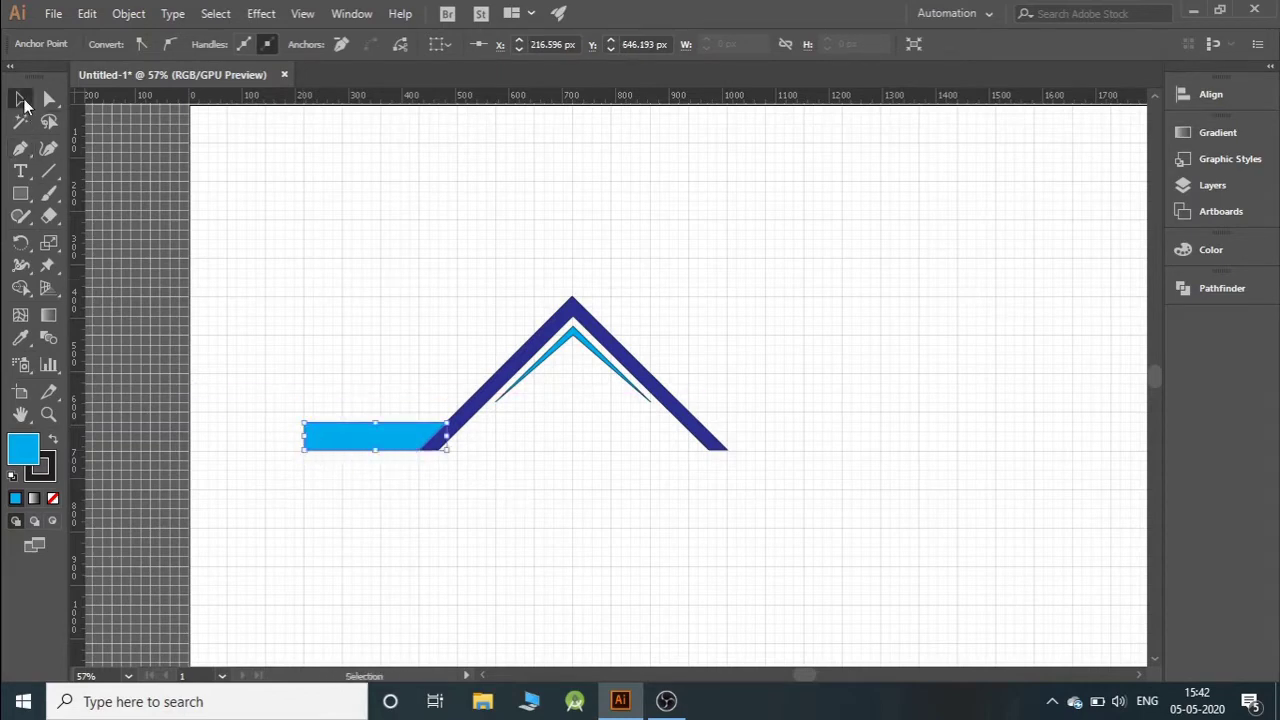
click(48, 98)
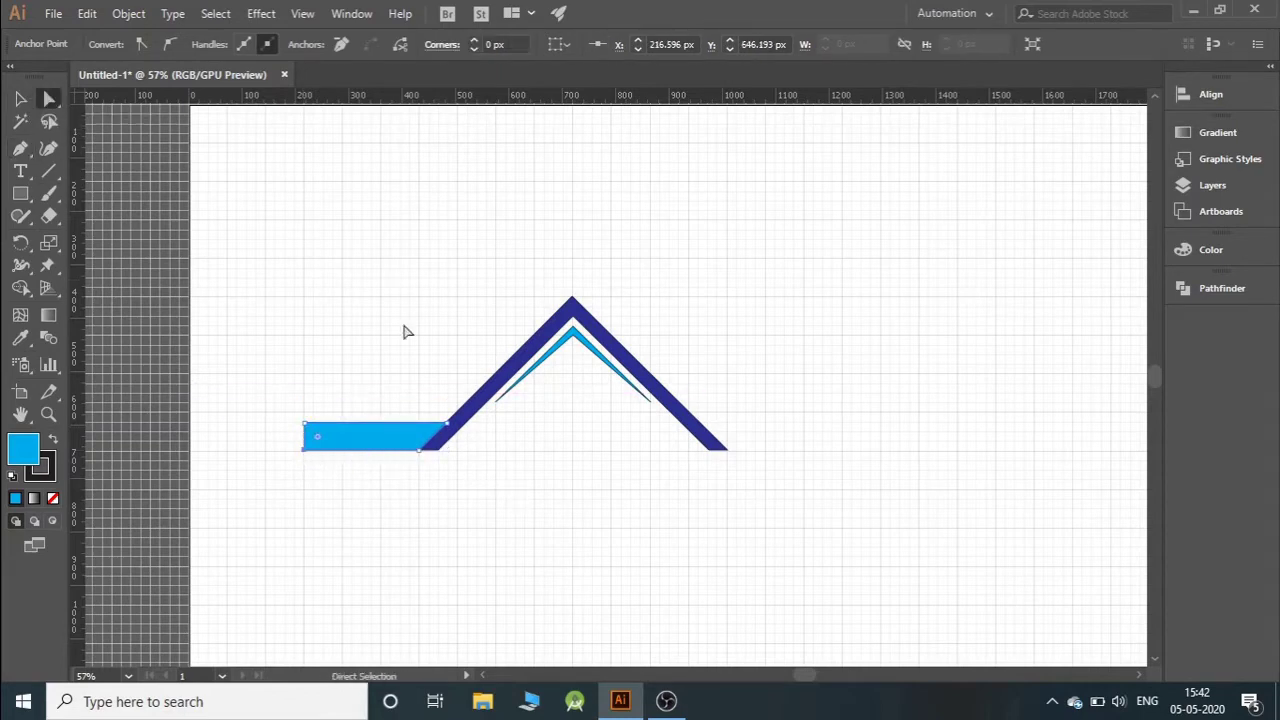
click(535, 462)
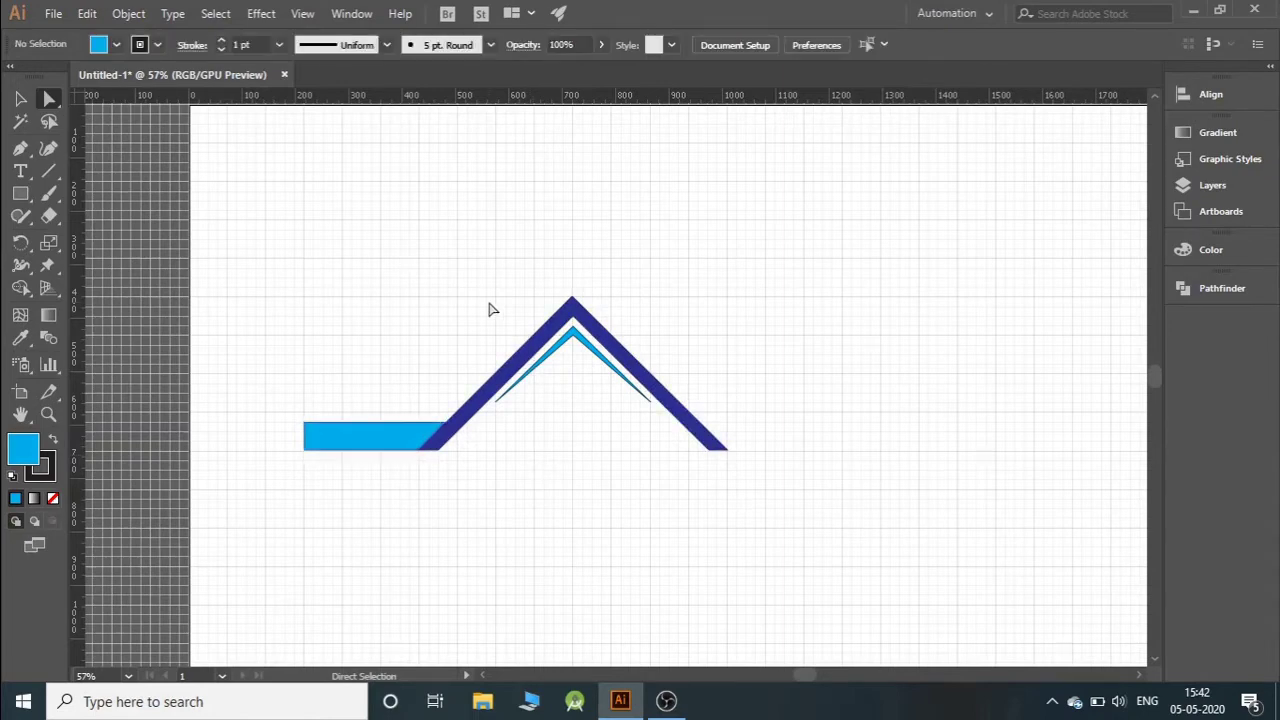
Step: Reflect a vertical copy of the left side bar and move it to the roof's right foot
click(392, 438)
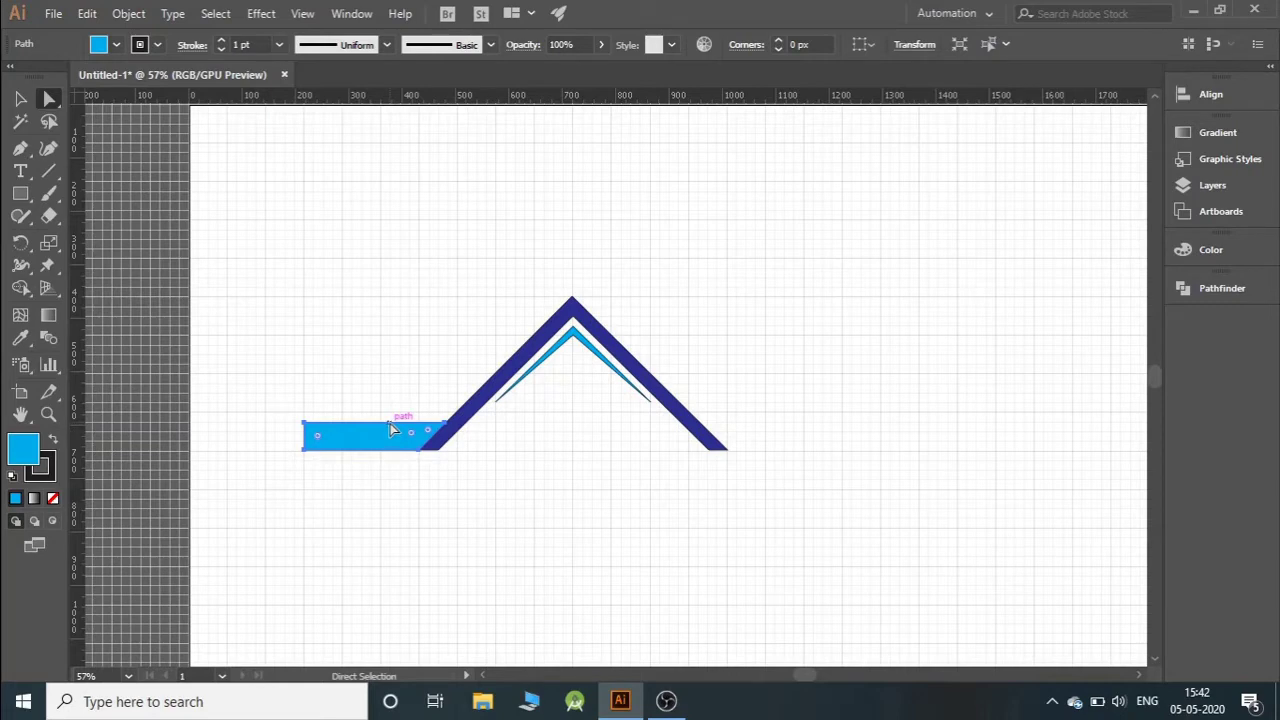
right_click(392, 429)
mouse_move(439, 331)
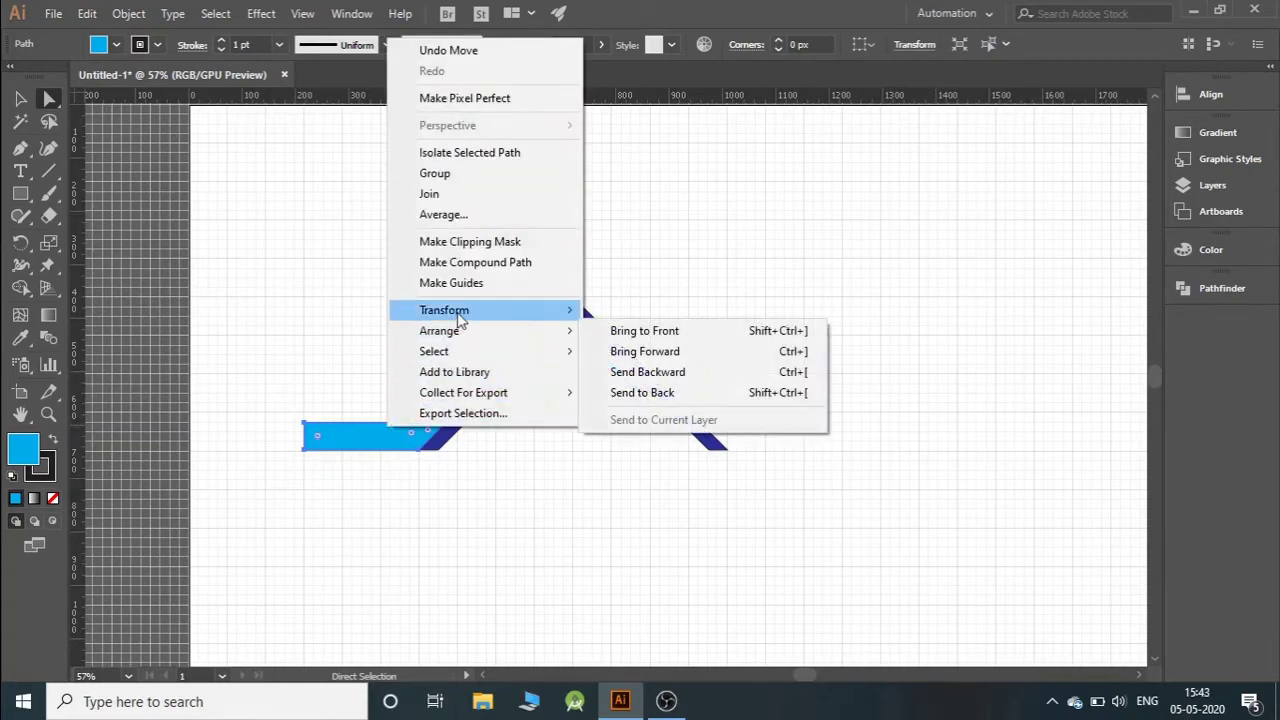
click(634, 378)
click(950, 579)
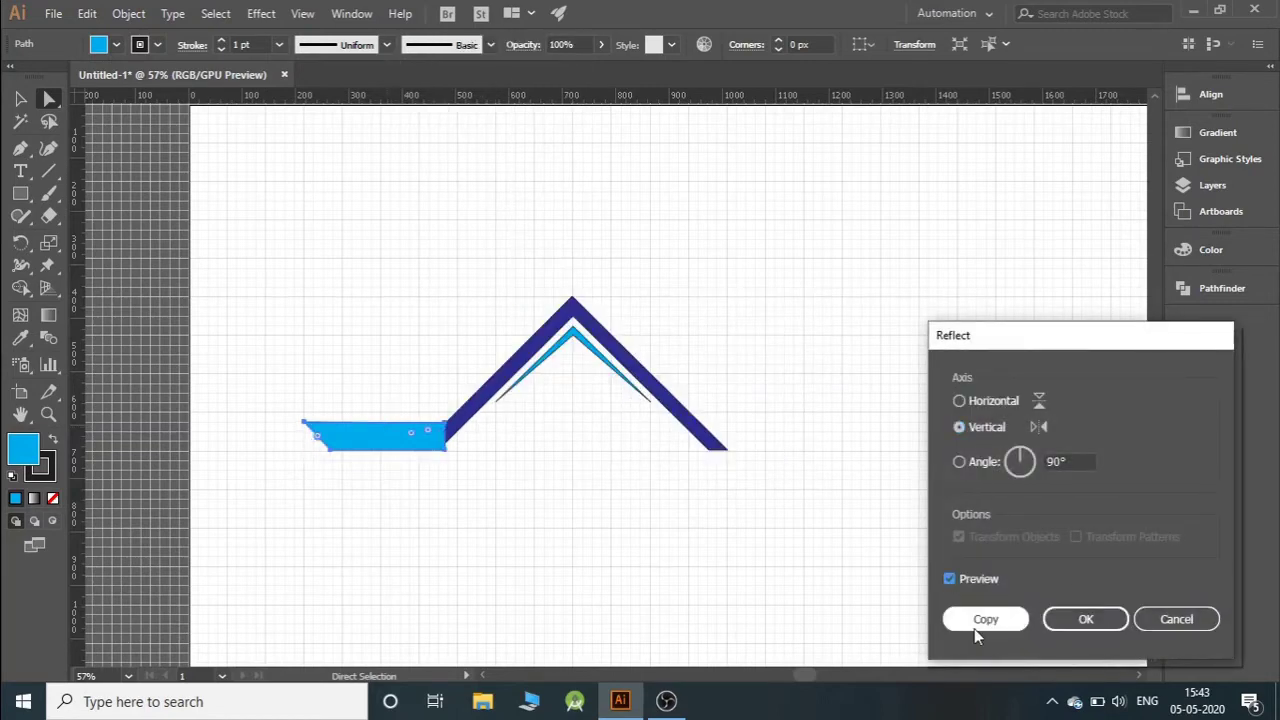
click(976, 619)
mouse_move(362, 440)
mouse_down()
mouse_move(749, 420)
mouse_move(763, 437)
mouse_move(850, 440)
mouse_up()
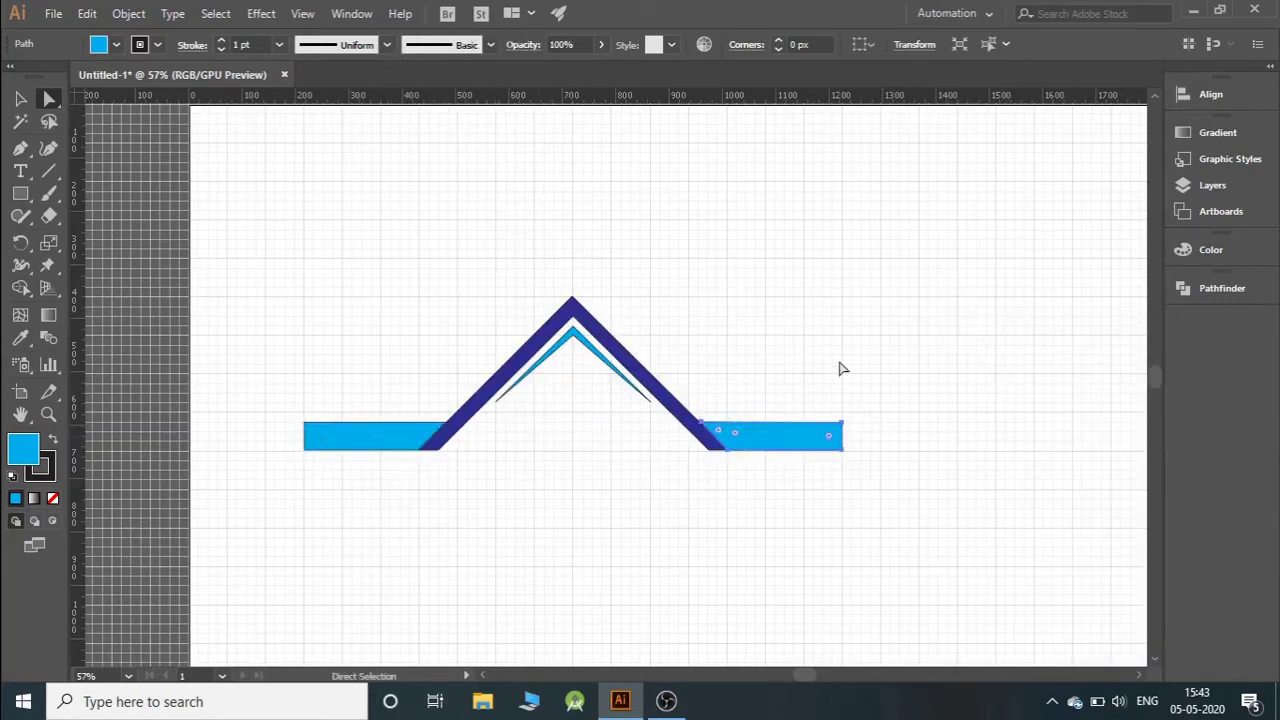
click(842, 369)
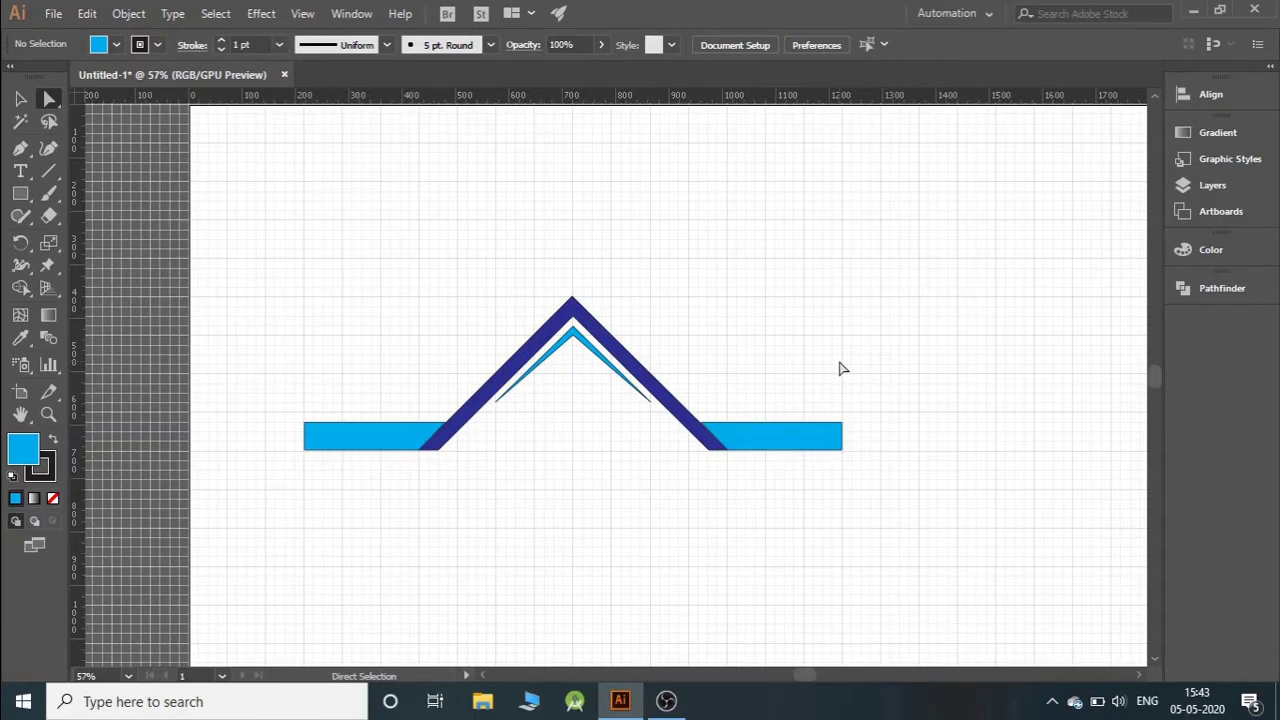
click(20, 193)
Step: Draw a tall rectangle to the upper right of the roof and fill it with cyan
drag(845, 183, 959, 364)
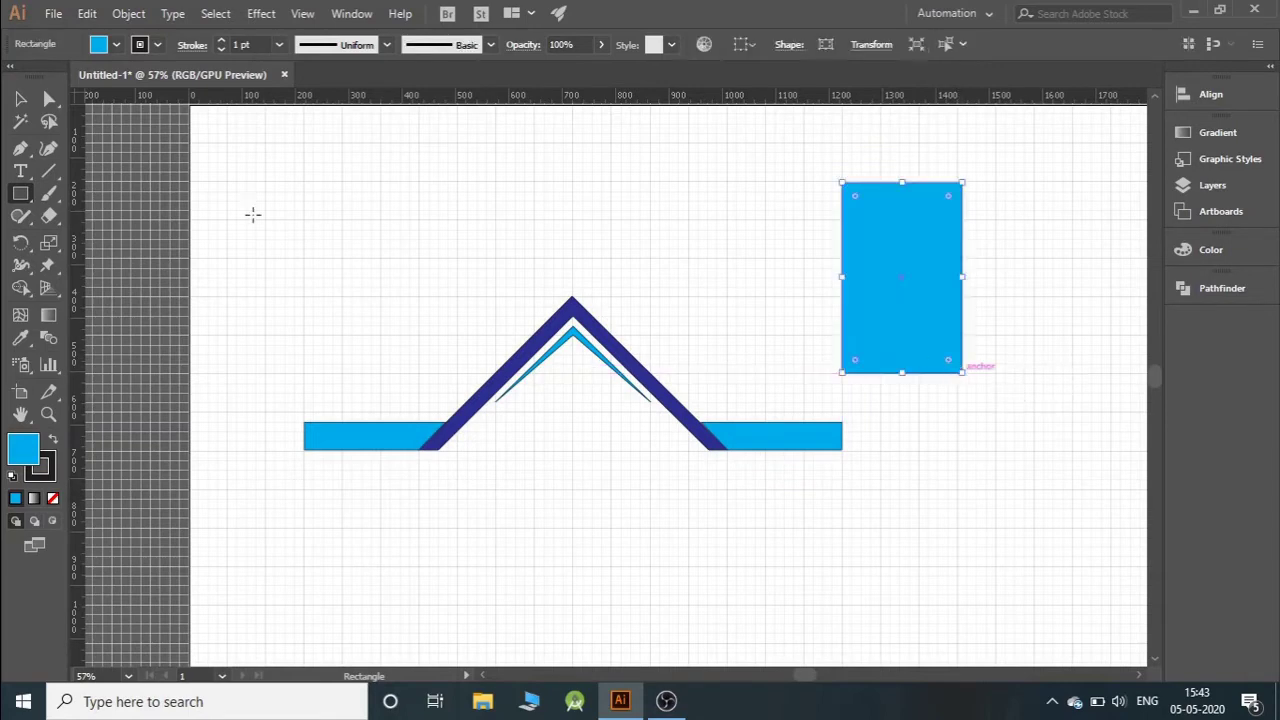
click(20, 197)
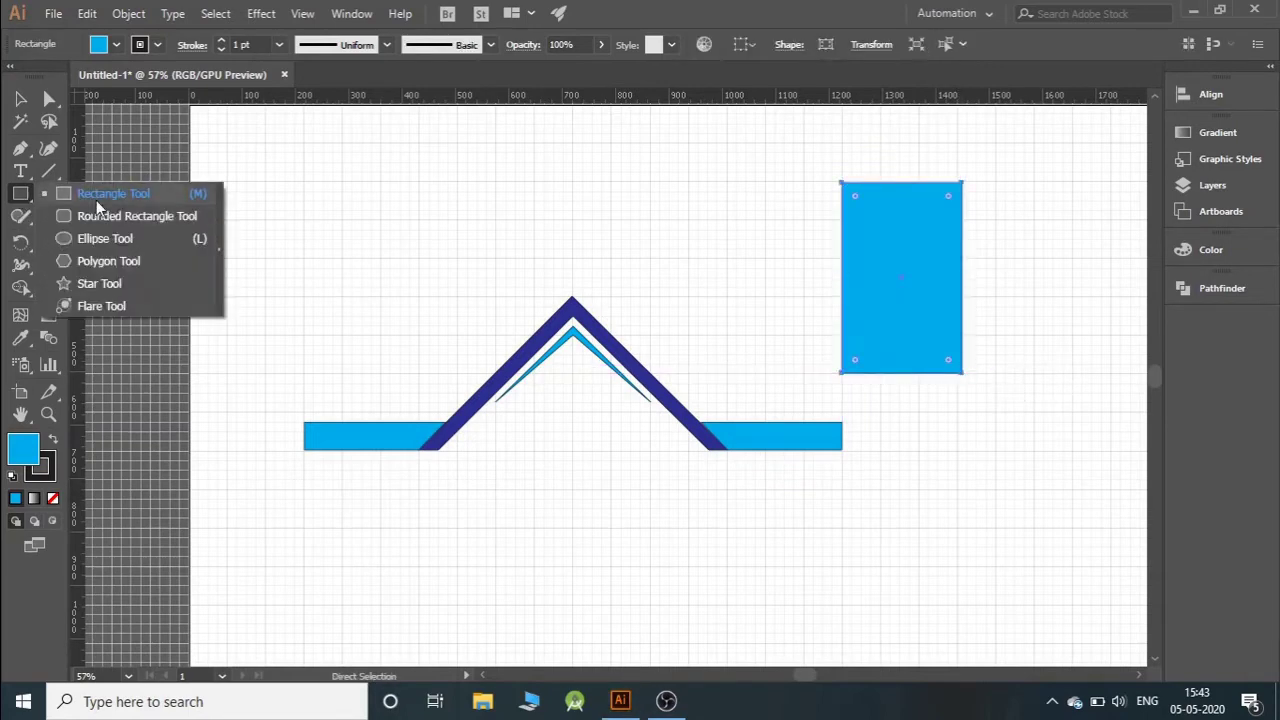
click(96, 200)
click(116, 44)
click(40, 76)
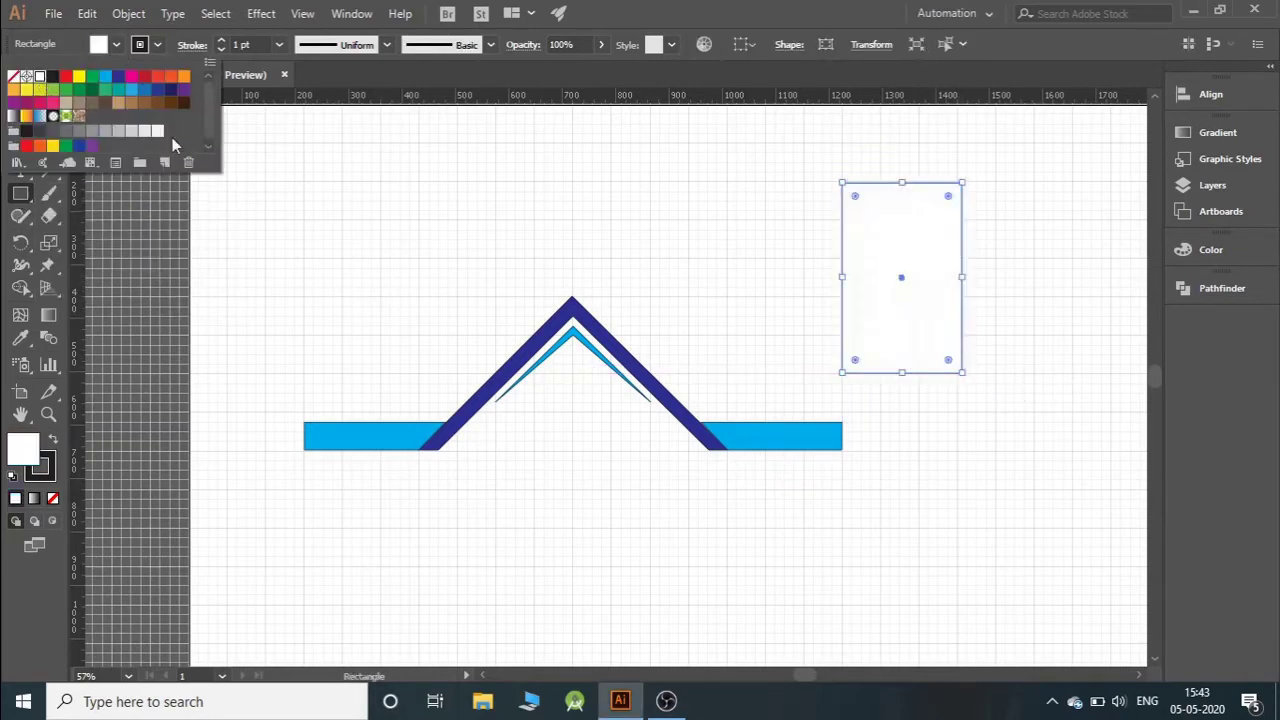
click(105, 76)
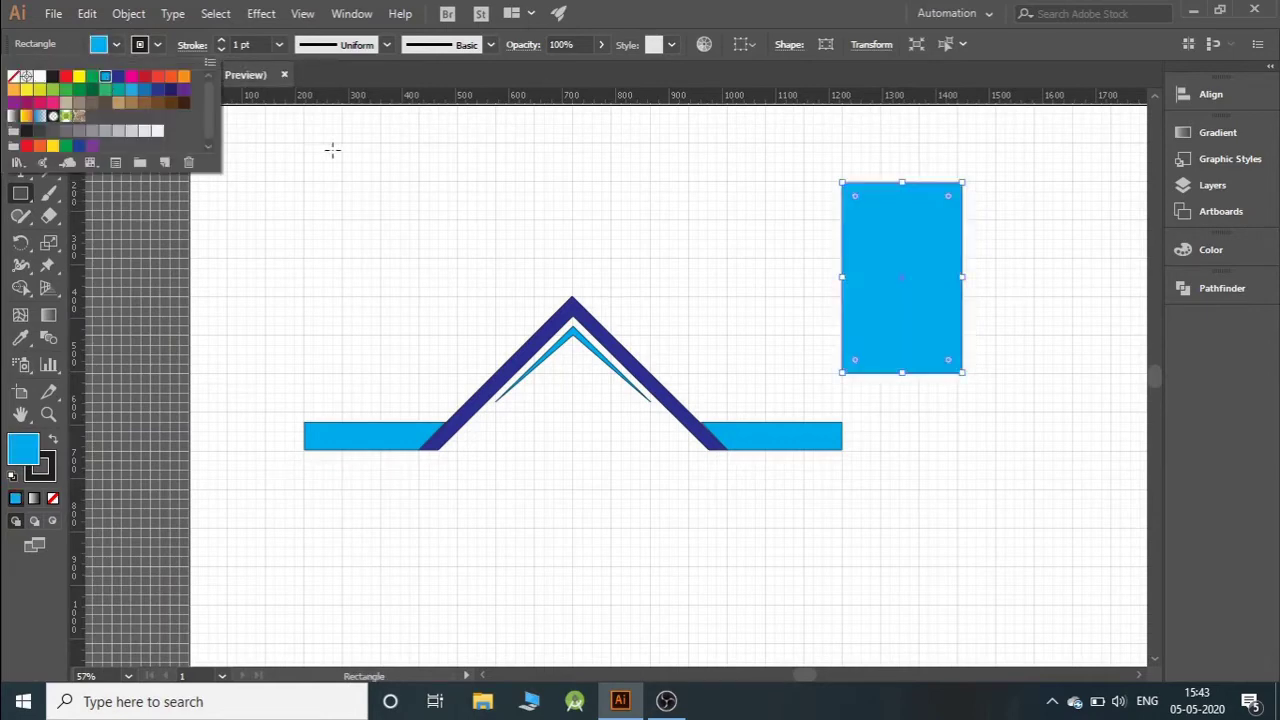
key(Escape)
ctrl+click(201, 135)
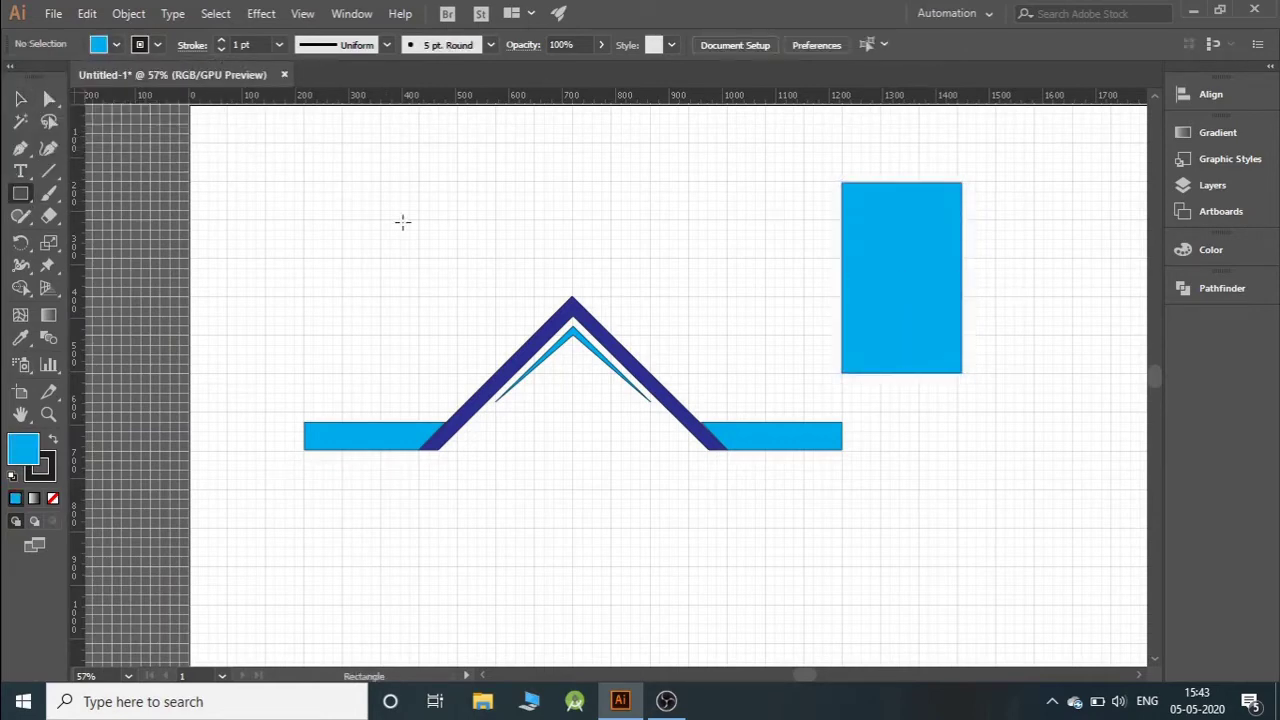
Step: Set white fill with no stroke, draw a thin strip over the rectangle, and duplicate it leftward
click(116, 44)
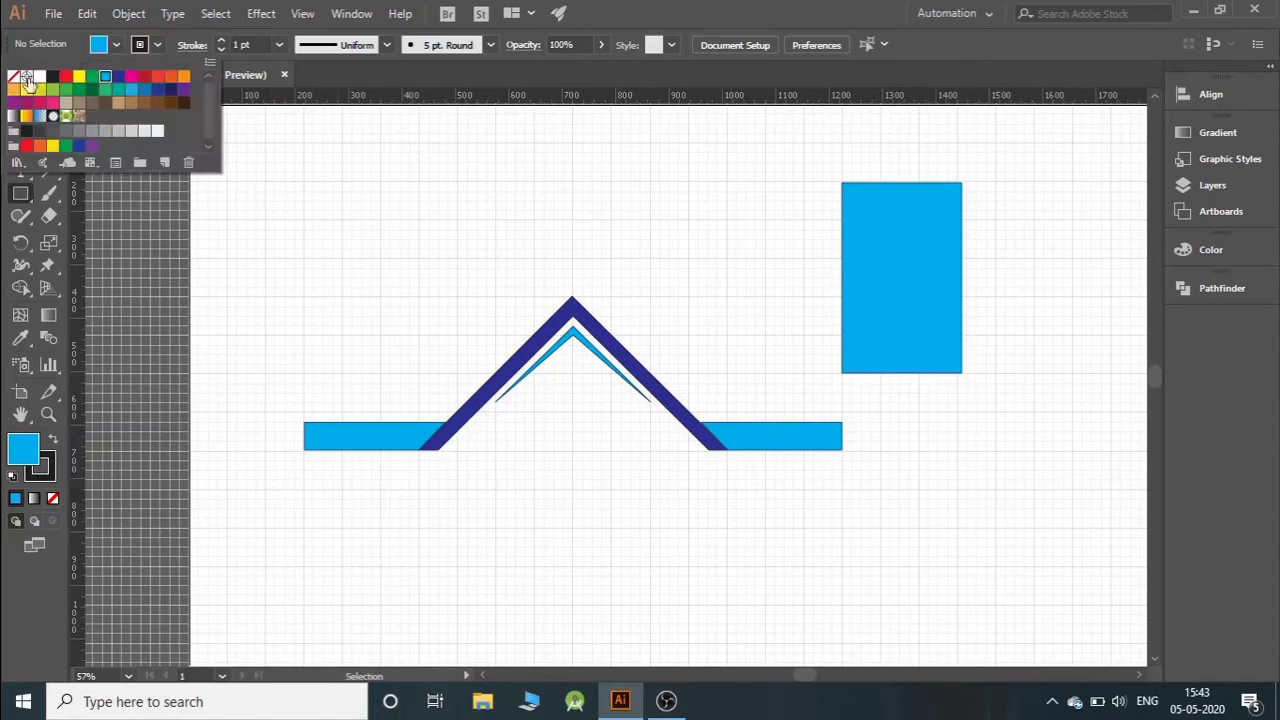
click(40, 76)
click(157, 44)
click(13, 76)
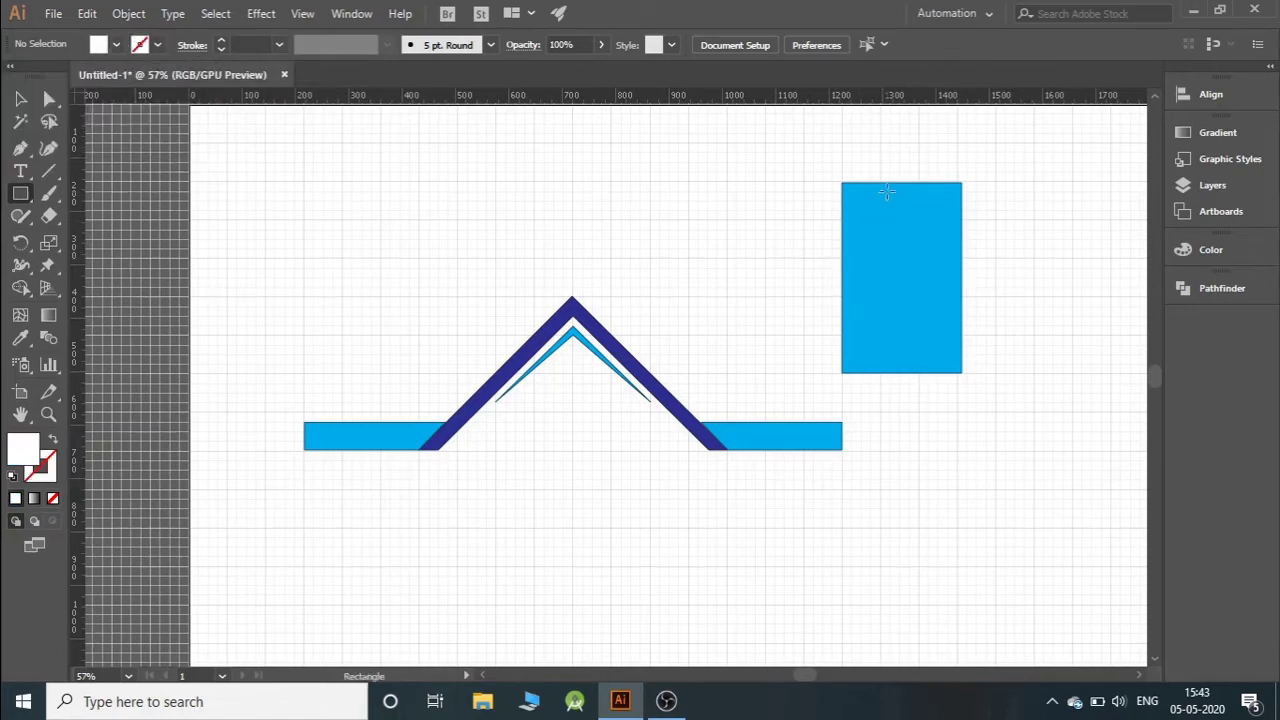
drag(891, 162, 918, 404)
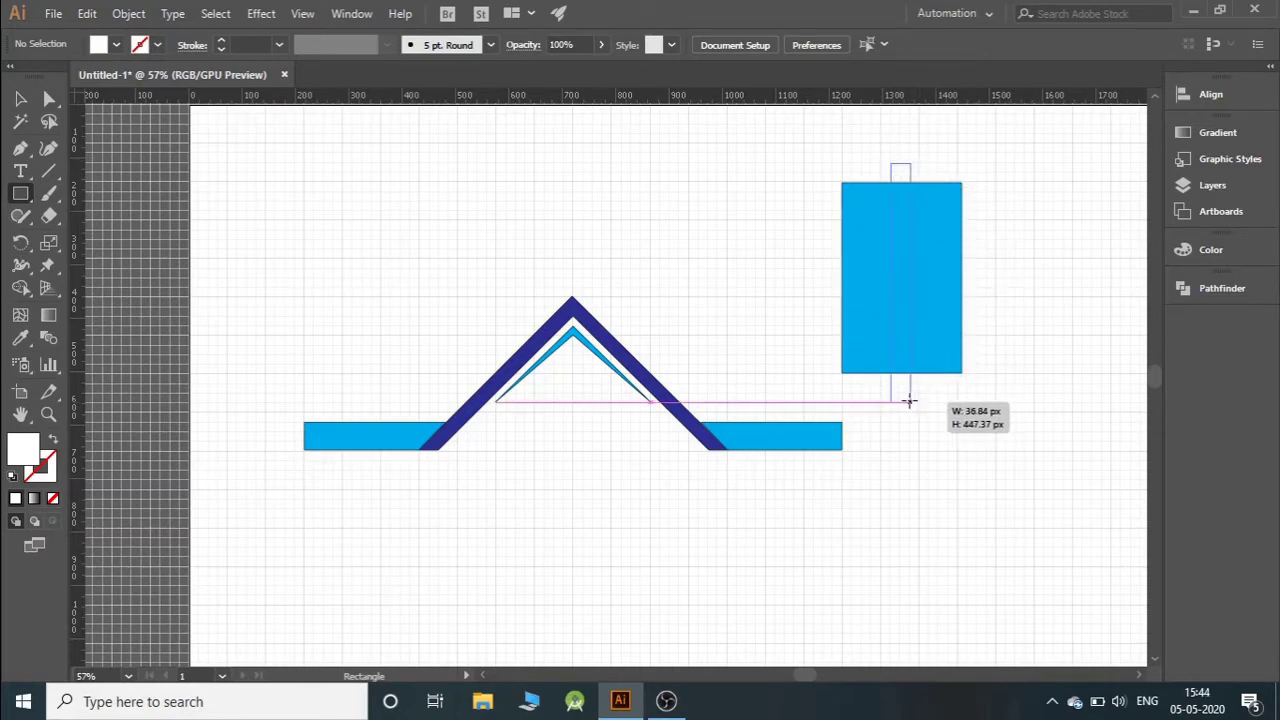
drag(918, 404, 909, 402)
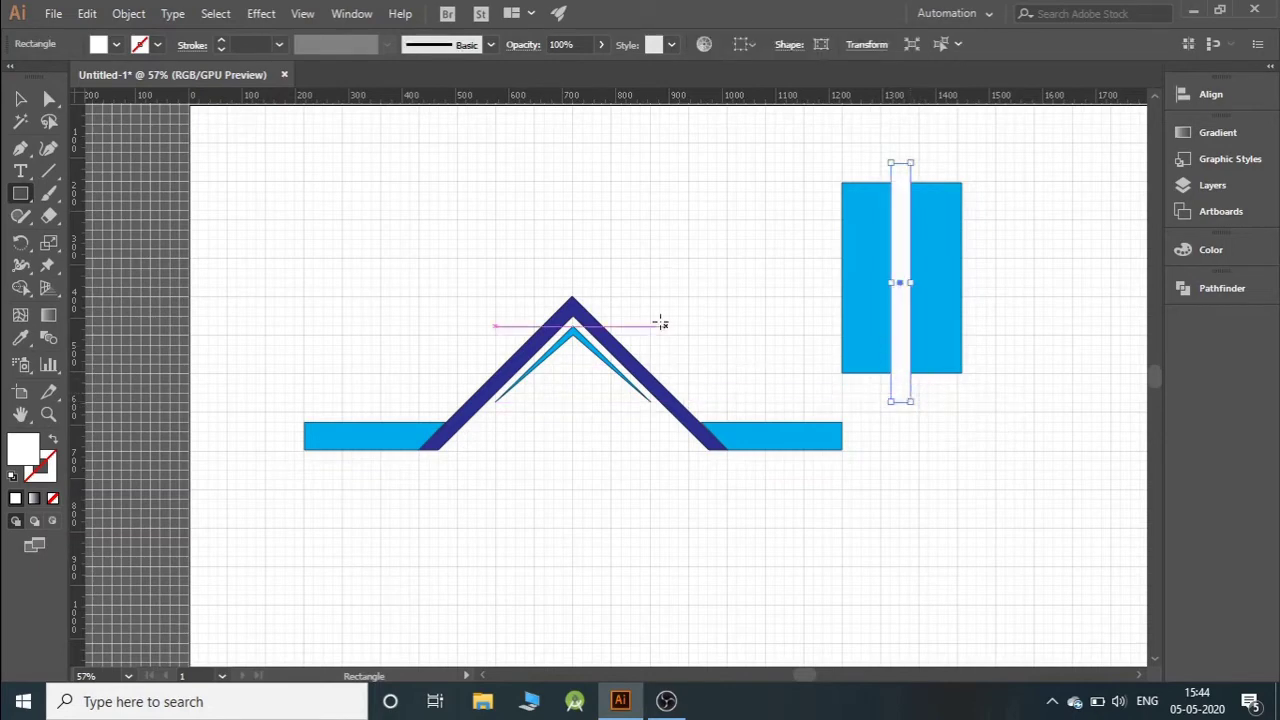
click(20, 98)
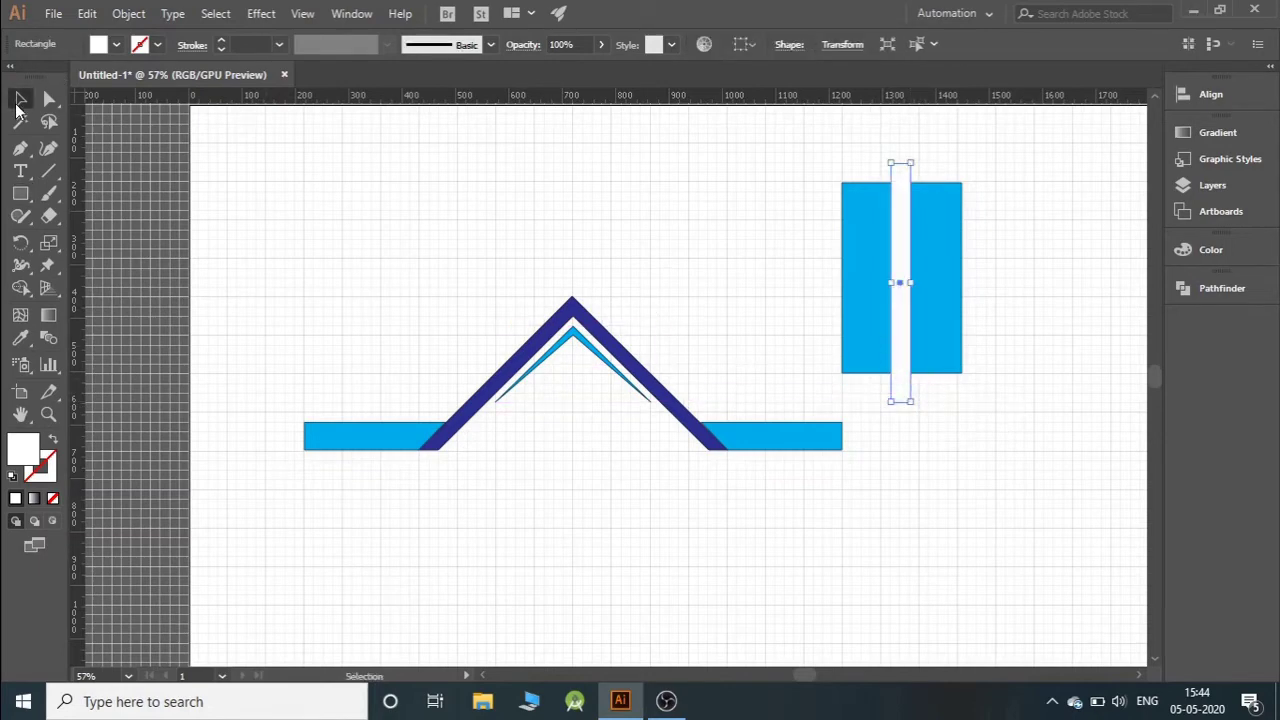
drag(902, 240, 751, 214)
Step: Fill both the middle strip and the spare strip black
click(900, 251)
click(862, 262)
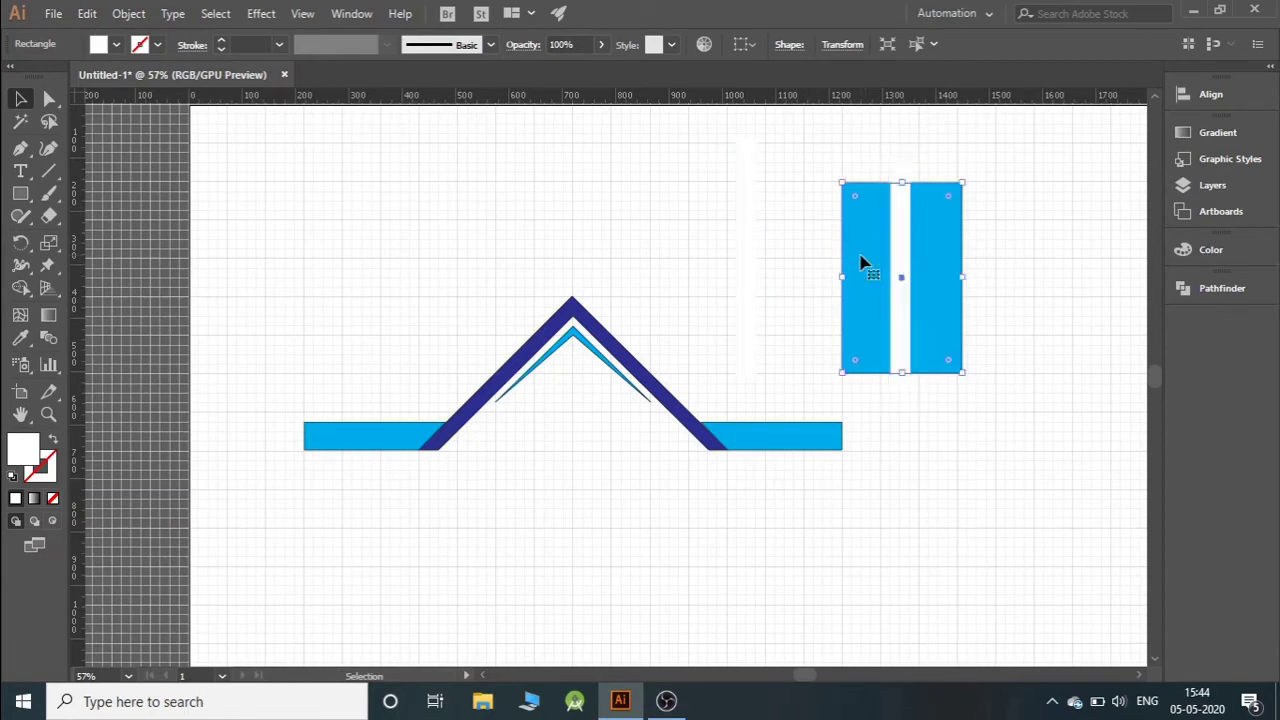
click(116, 44)
click(745, 210)
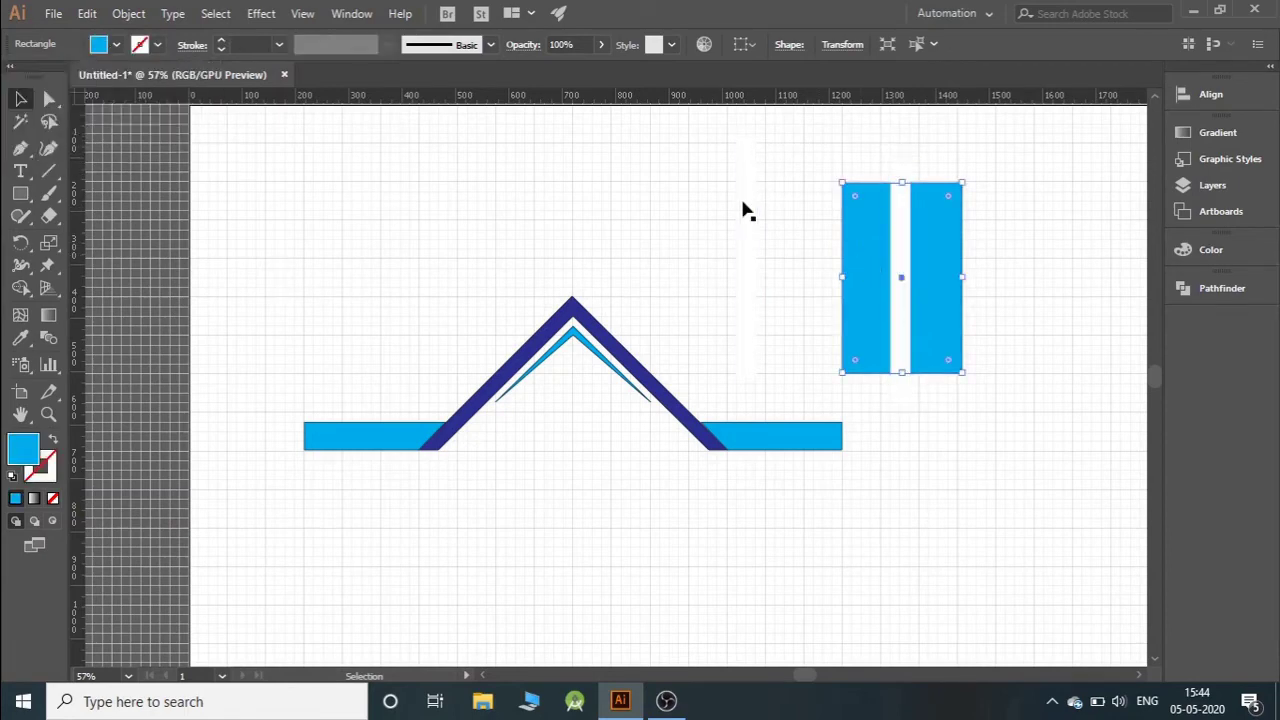
drag(745, 210, 897, 216)
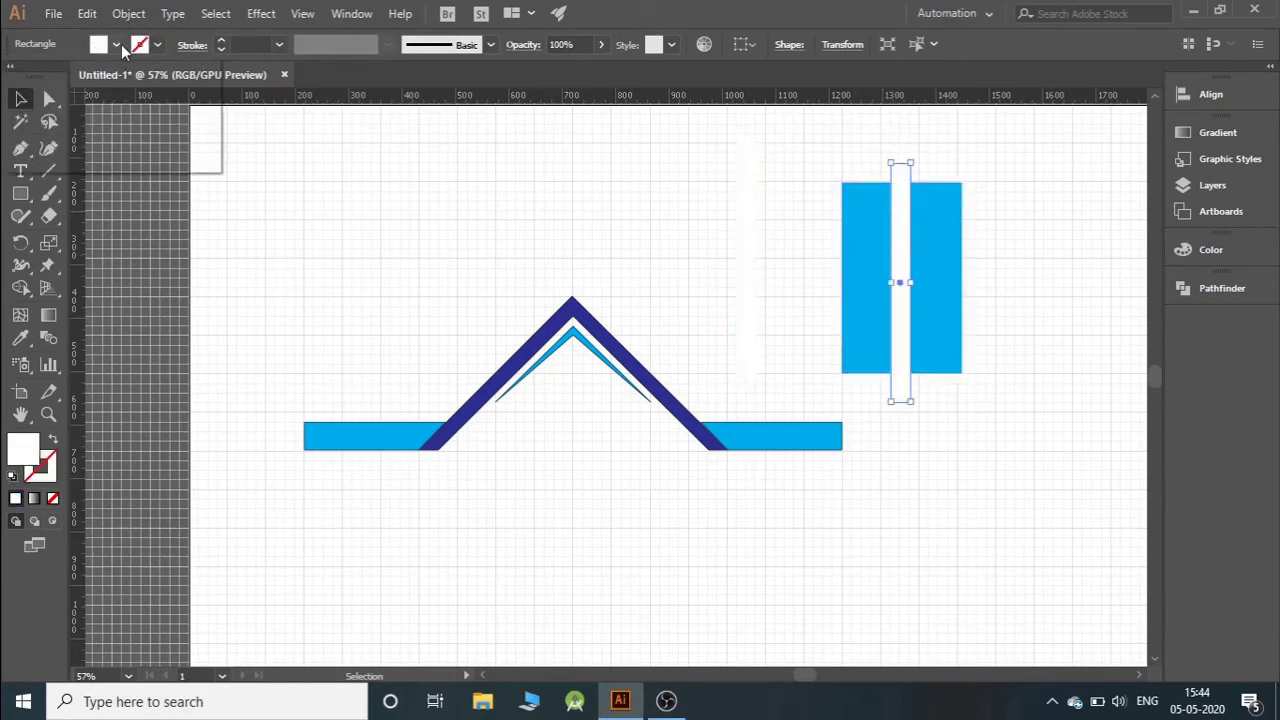
click(116, 44)
click(60, 80)
click(746, 195)
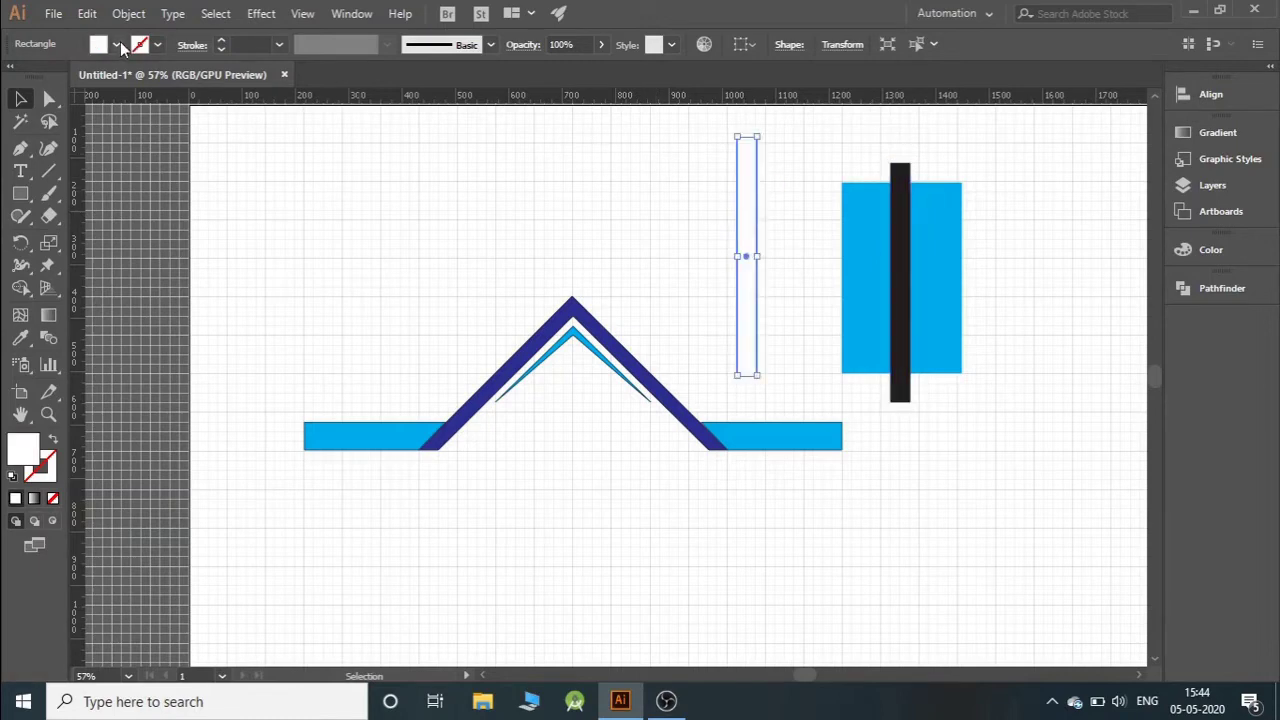
click(116, 44)
click(56, 80)
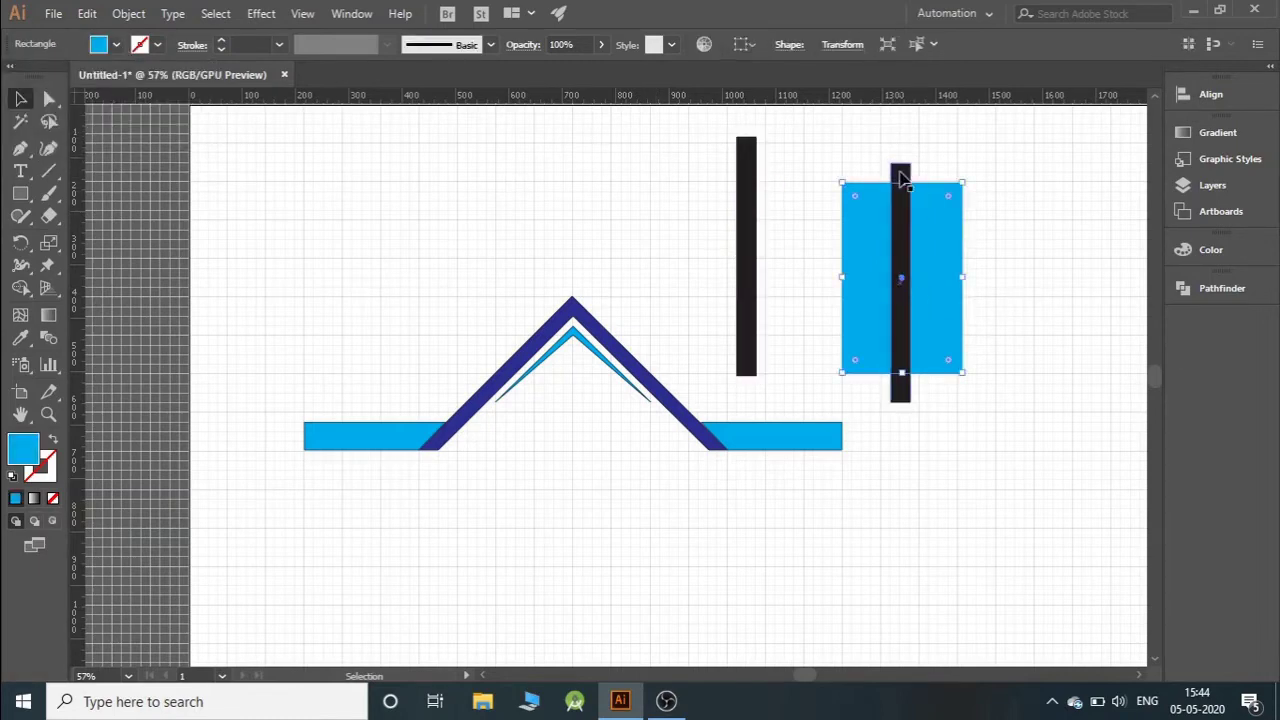
Step: Cut the middle strip out of the cyan rectangle with Pathfinder Minus Front
shift+click(900, 175)
click(1215, 290)
click(1000, 331)
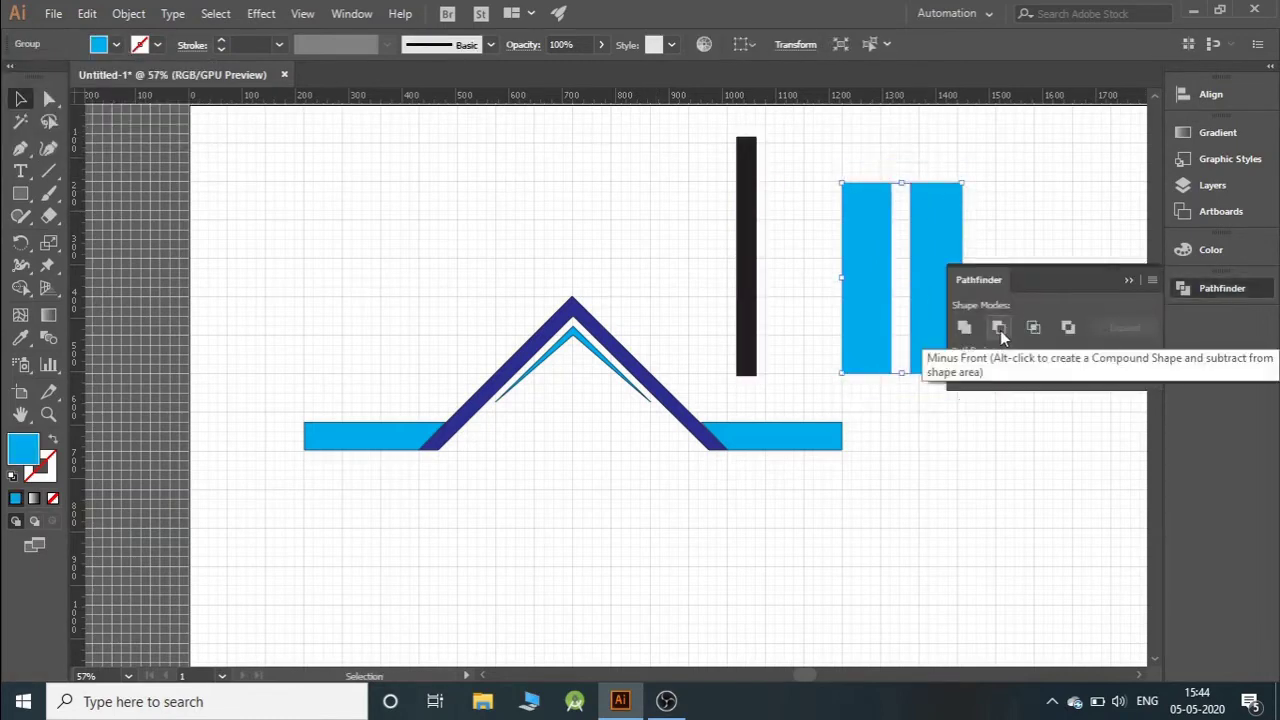
Step: Rotate the spare black strip 90° and lay it across the middle of both cyan bars
click(750, 193)
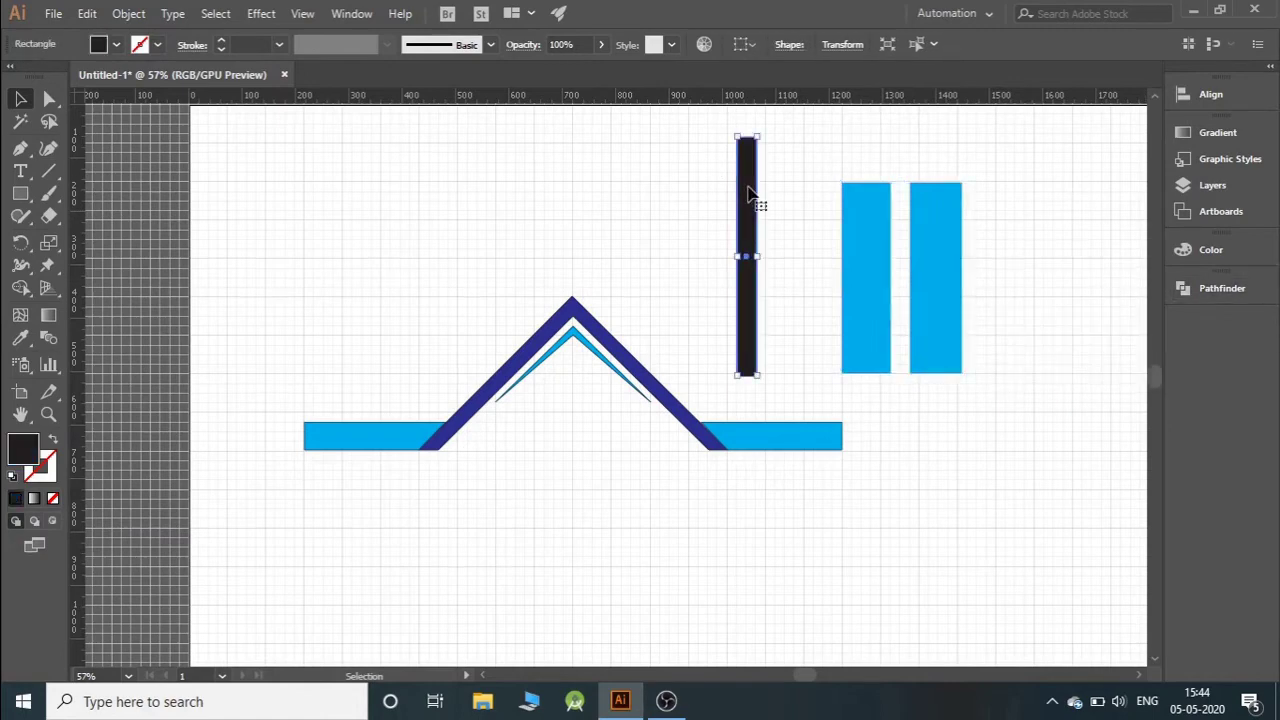
right_click(751, 176)
mouse_move(808, 446)
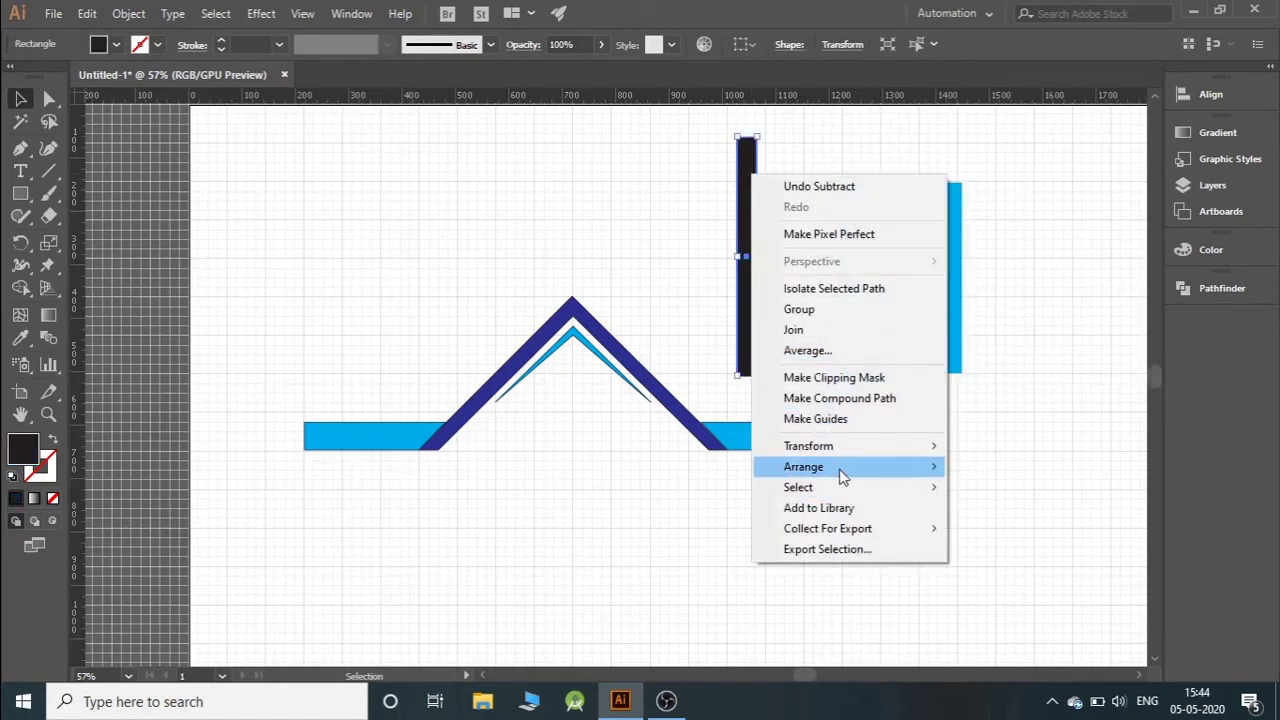
click(995, 494)
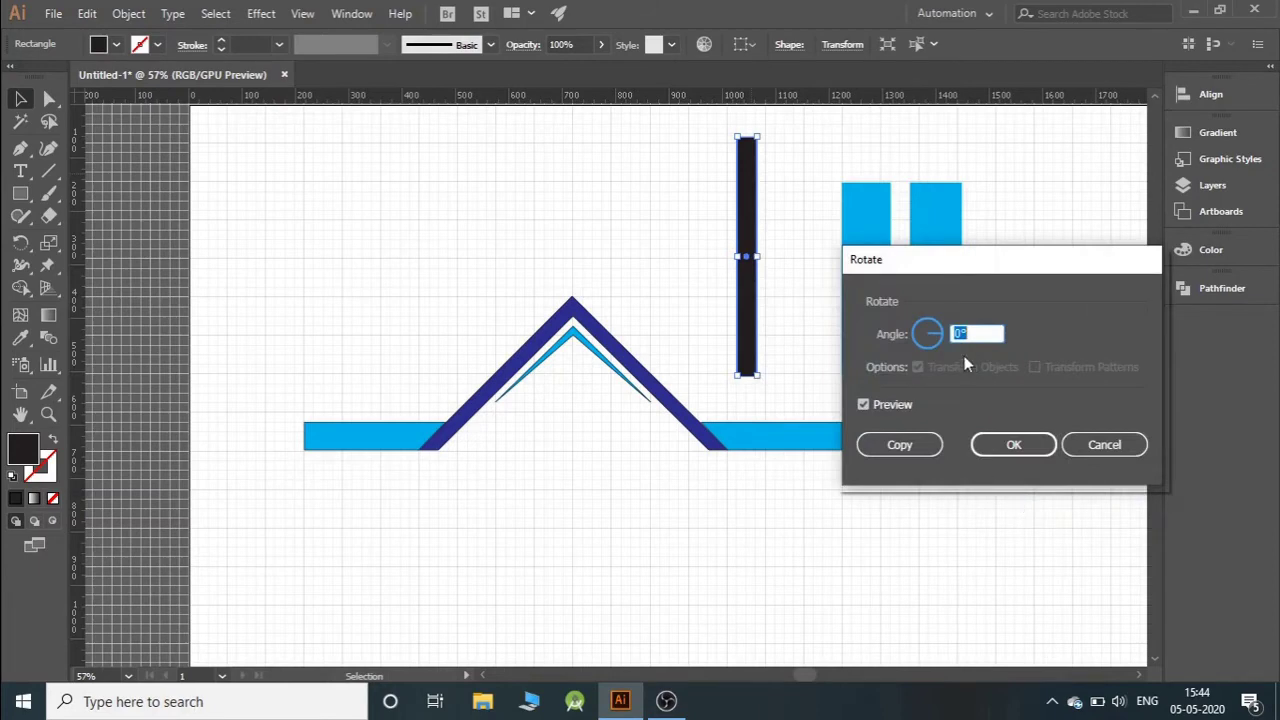
text(0)
key(Tab)
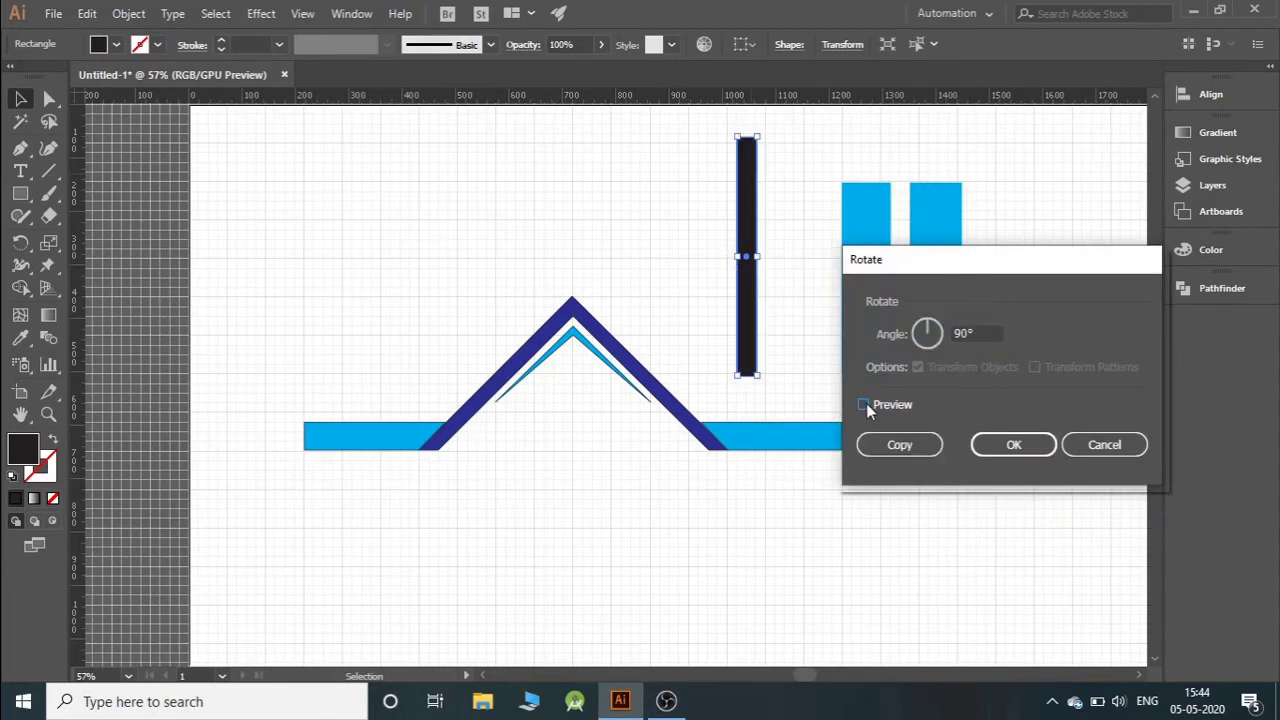
click(1013, 445)
drag(705, 262, 889, 285)
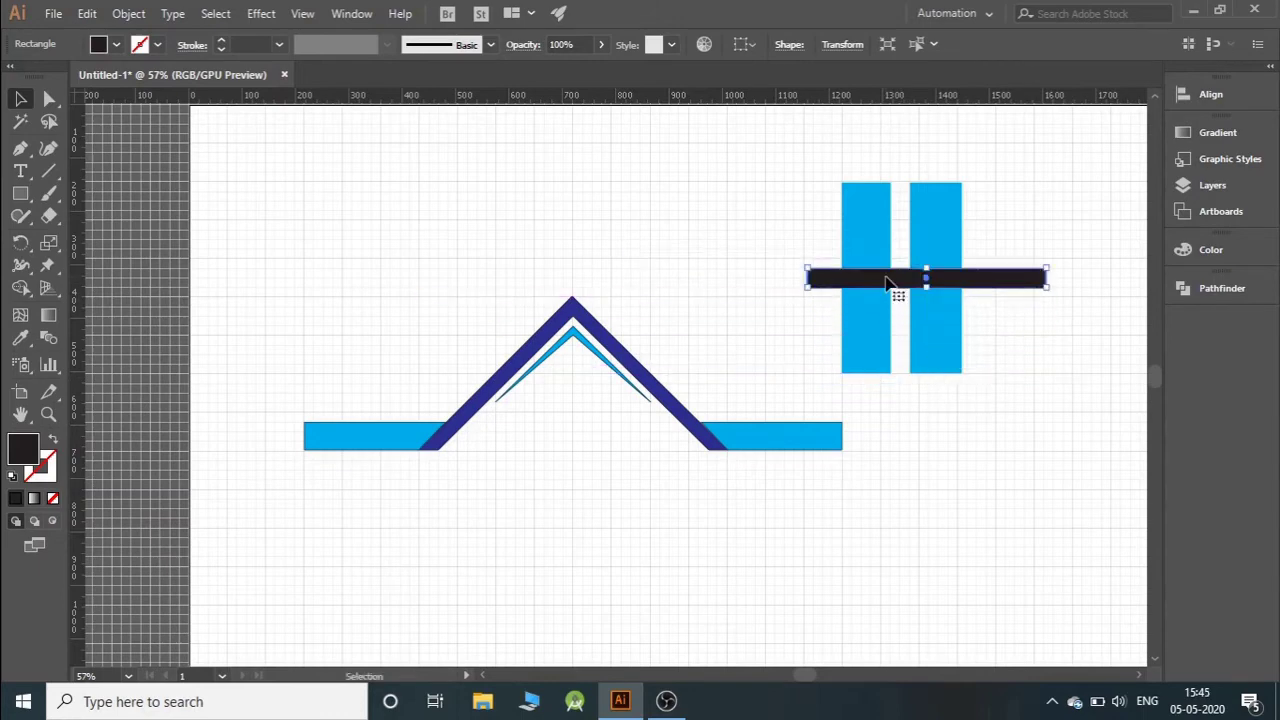
click(1050, 340)
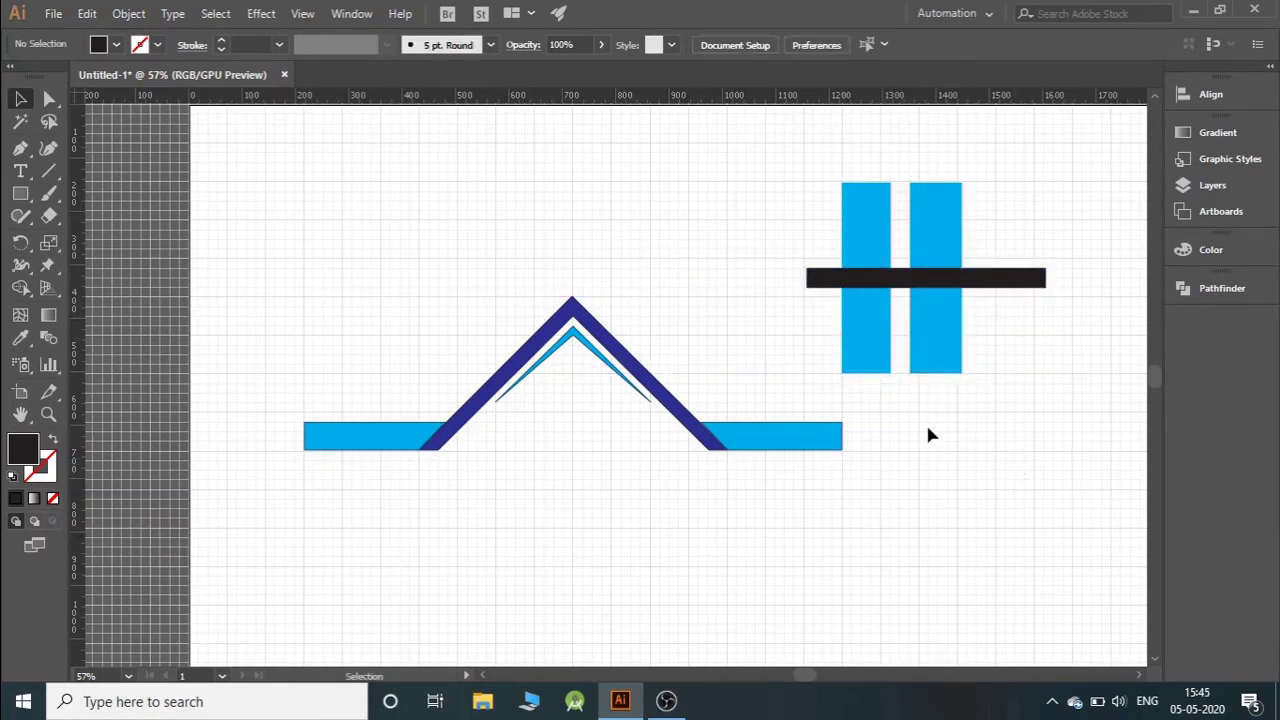
Step: Try Pathfinder Minus Front on the grouped cyan bars, then undo it
click(926, 357)
right_click(932, 321)
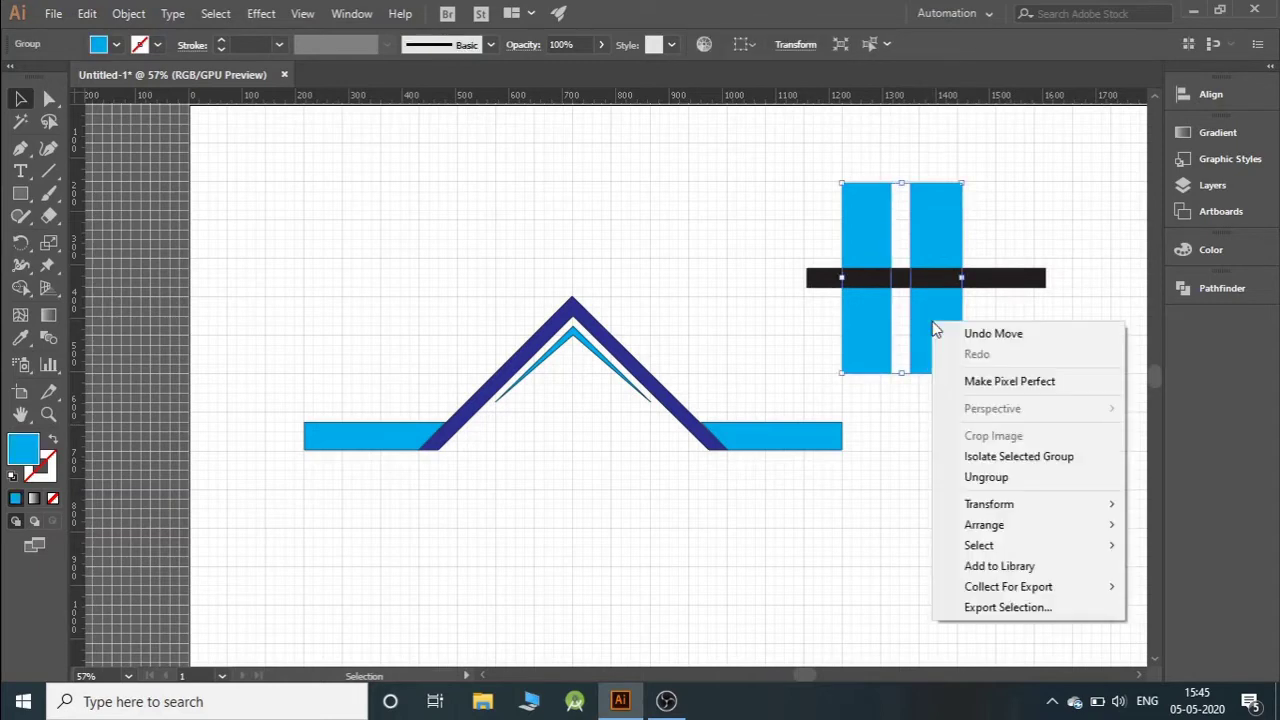
key(Escape)
click(1206, 289)
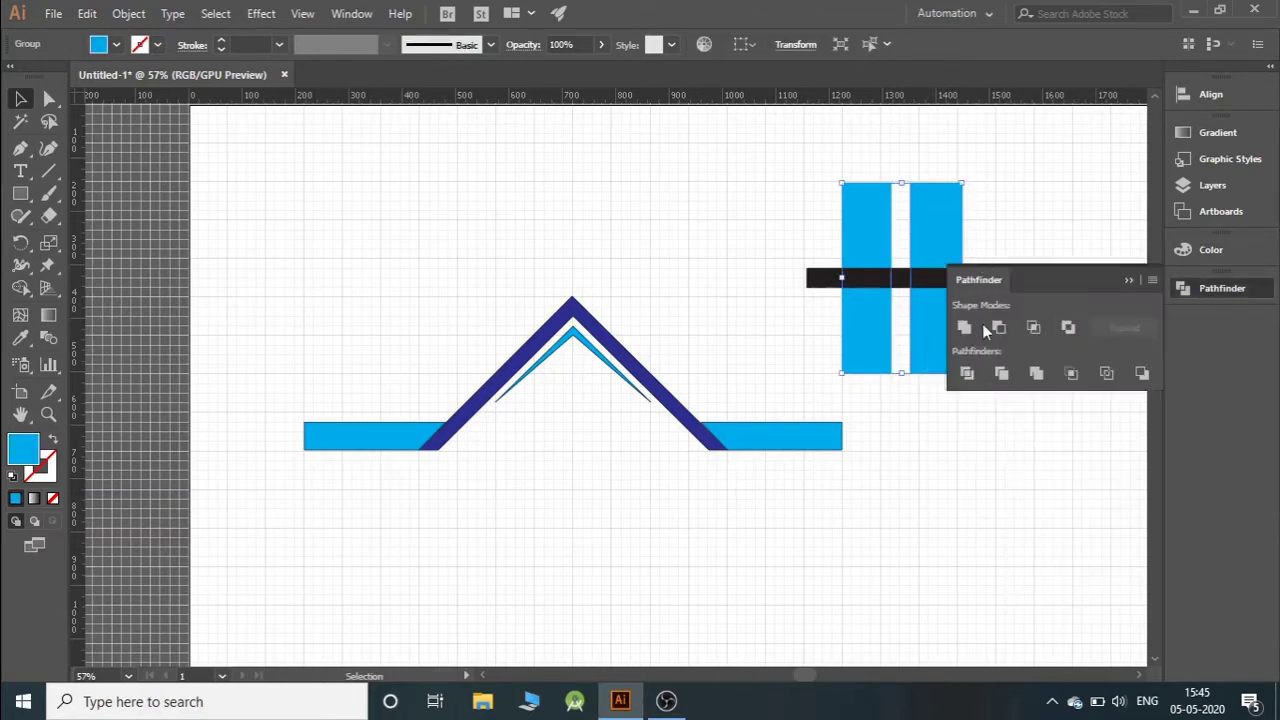
click(998, 328)
key(ctrl+z)
Step: Ungroup the two cyan bars and nudge their width handle
click(1025, 454)
click(876, 365)
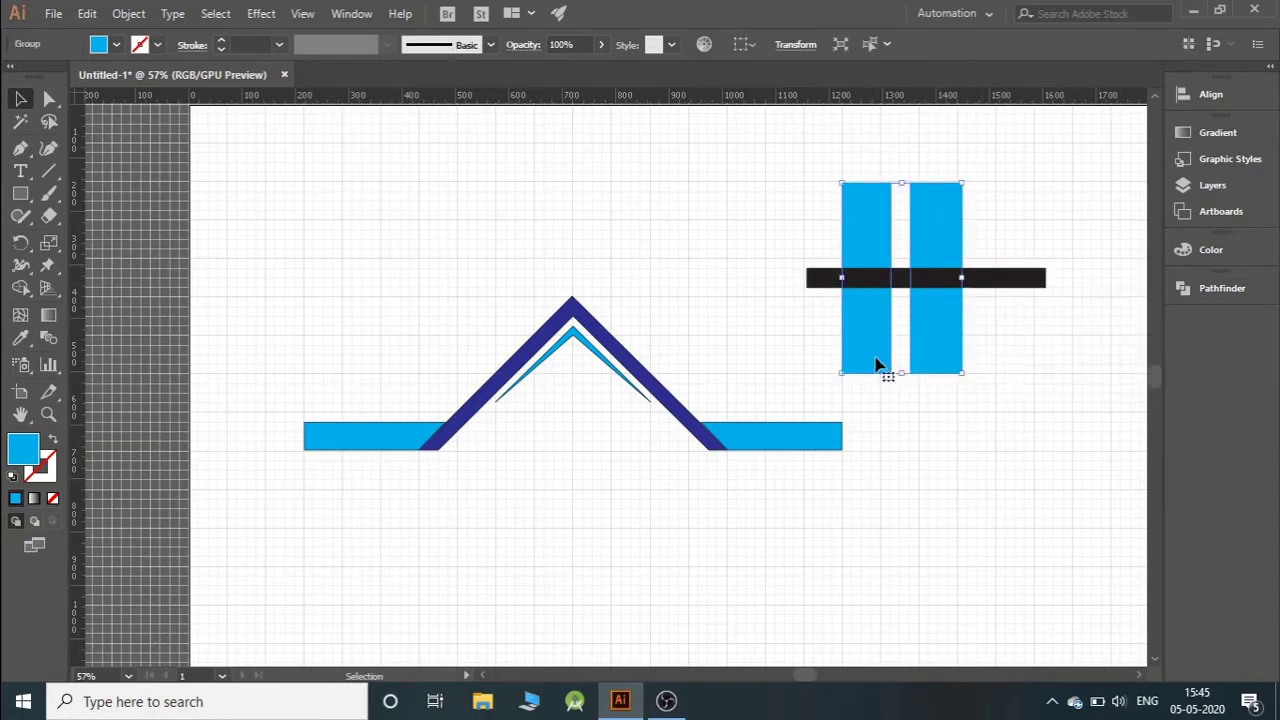
right_click(883, 366)
click(924, 509)
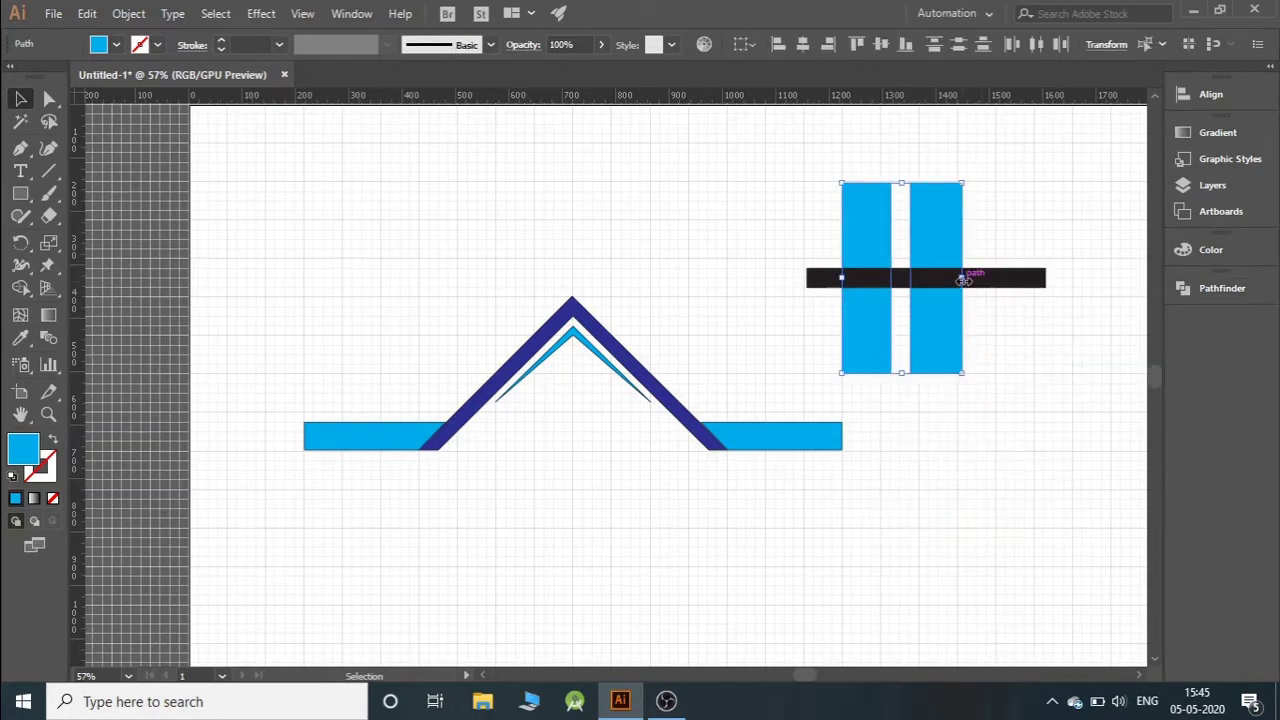
drag(963, 280, 962, 277)
click(1017, 327)
Step: Make the right cyan bar slightly narrower by dragging its right-middle handle inward
click(946, 305)
click(1053, 345)
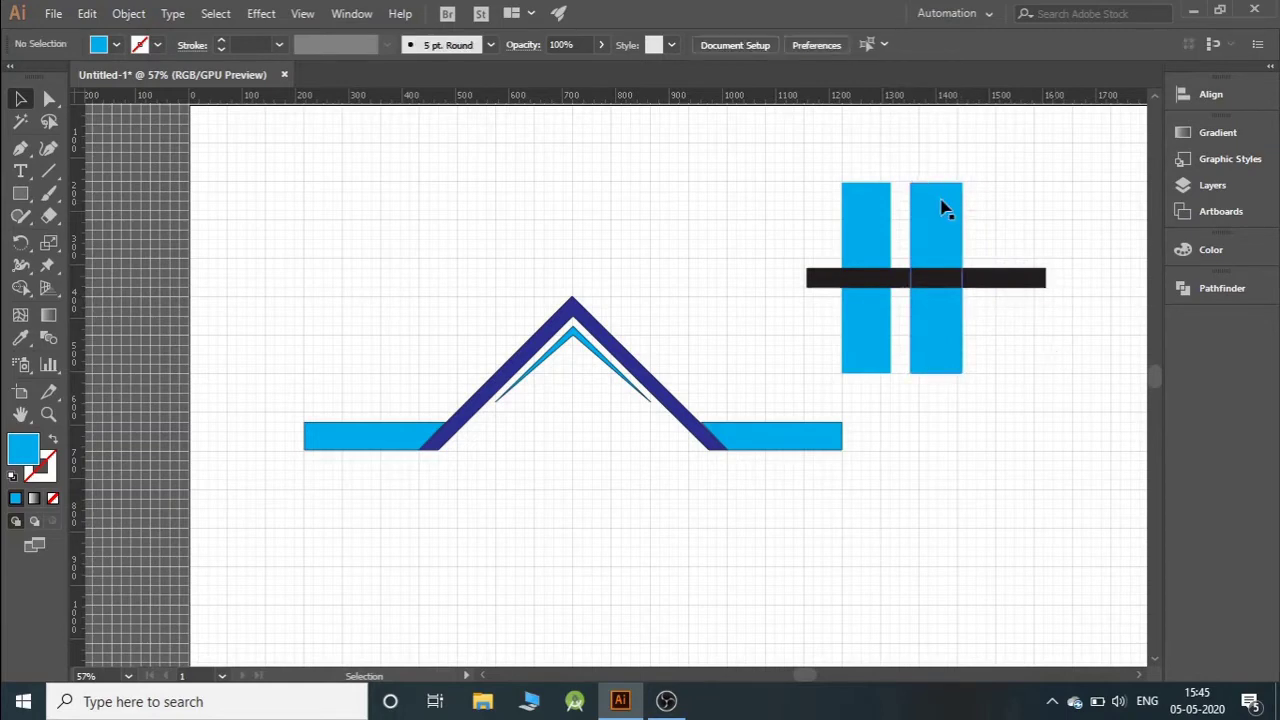
click(955, 250)
drag(960, 276, 955, 276)
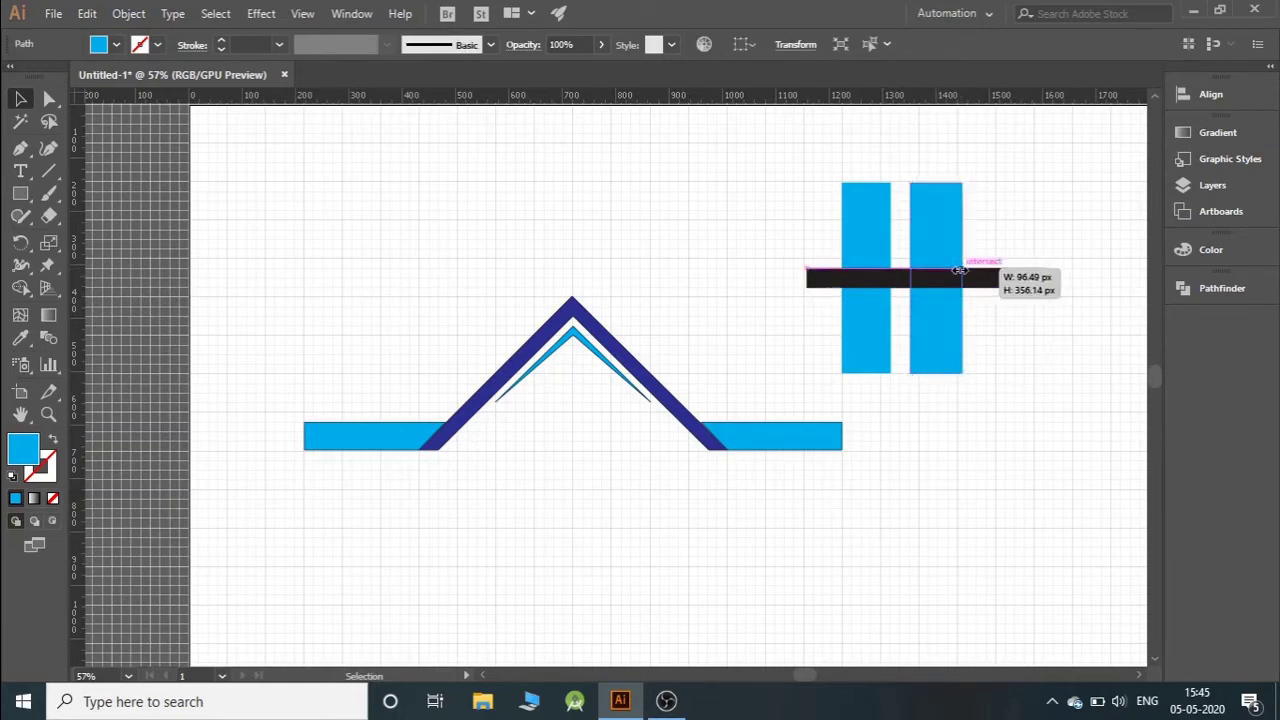
click(1037, 349)
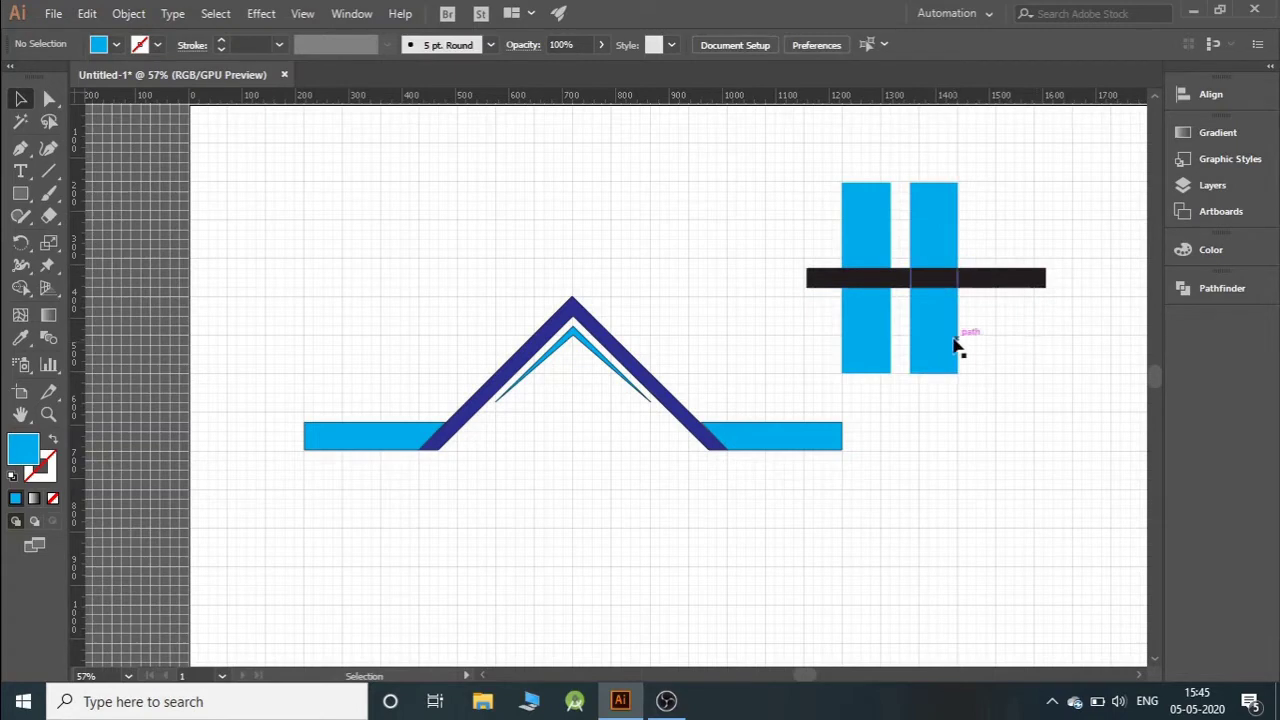
Step: Regroup the two cyan bars, try Minus Front with the black bar, then undo
click(880, 370)
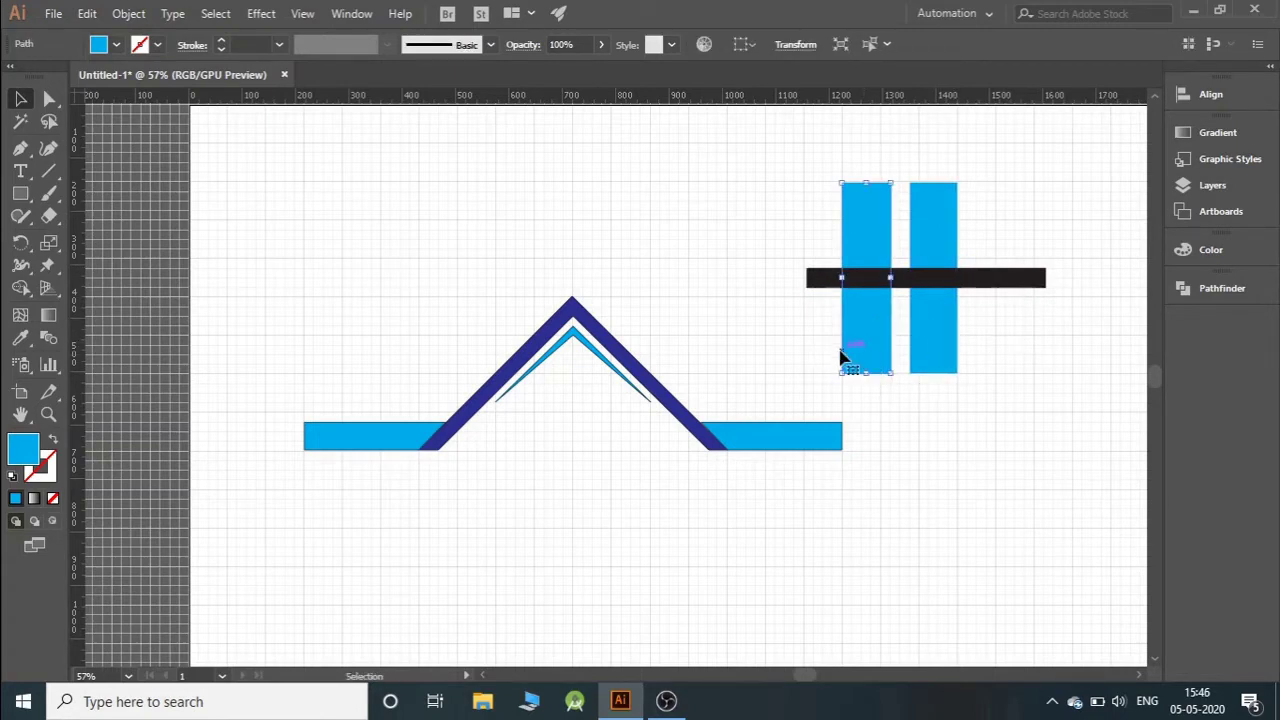
shift+click(928, 362)
right_click(943, 392)
click(966, 426)
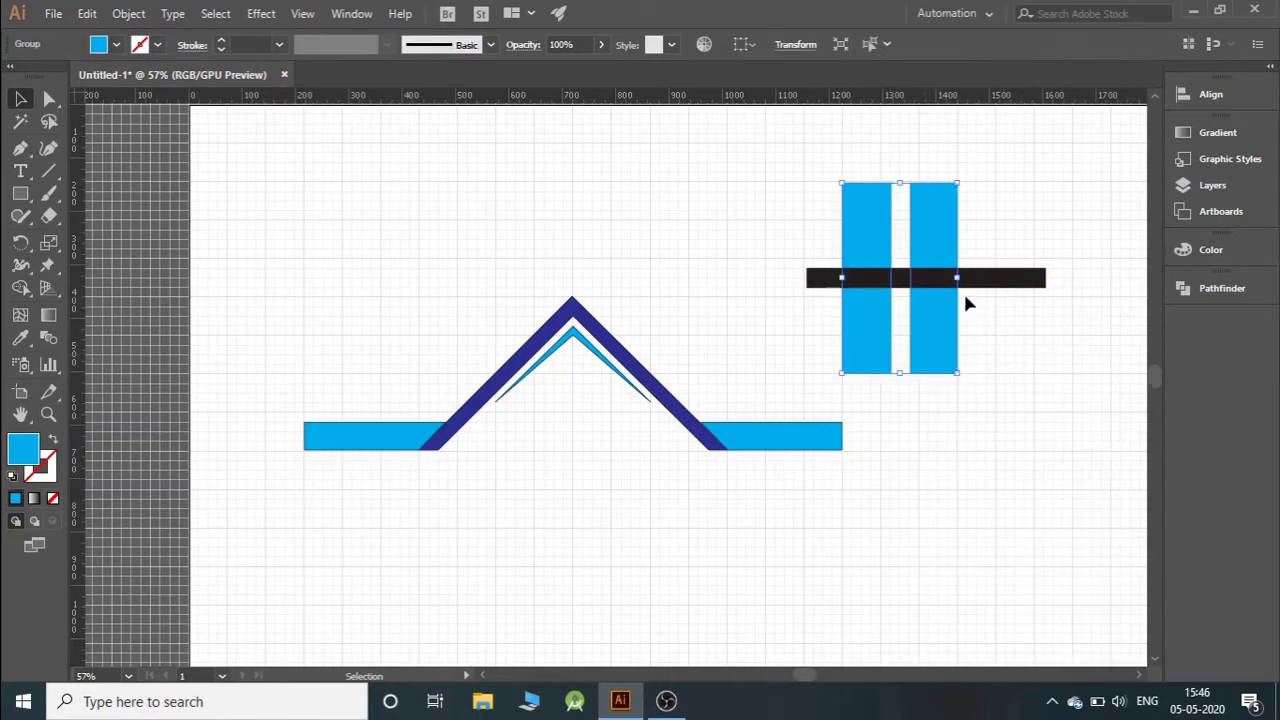
shift+click(975, 280)
click(1213, 289)
click(997, 329)
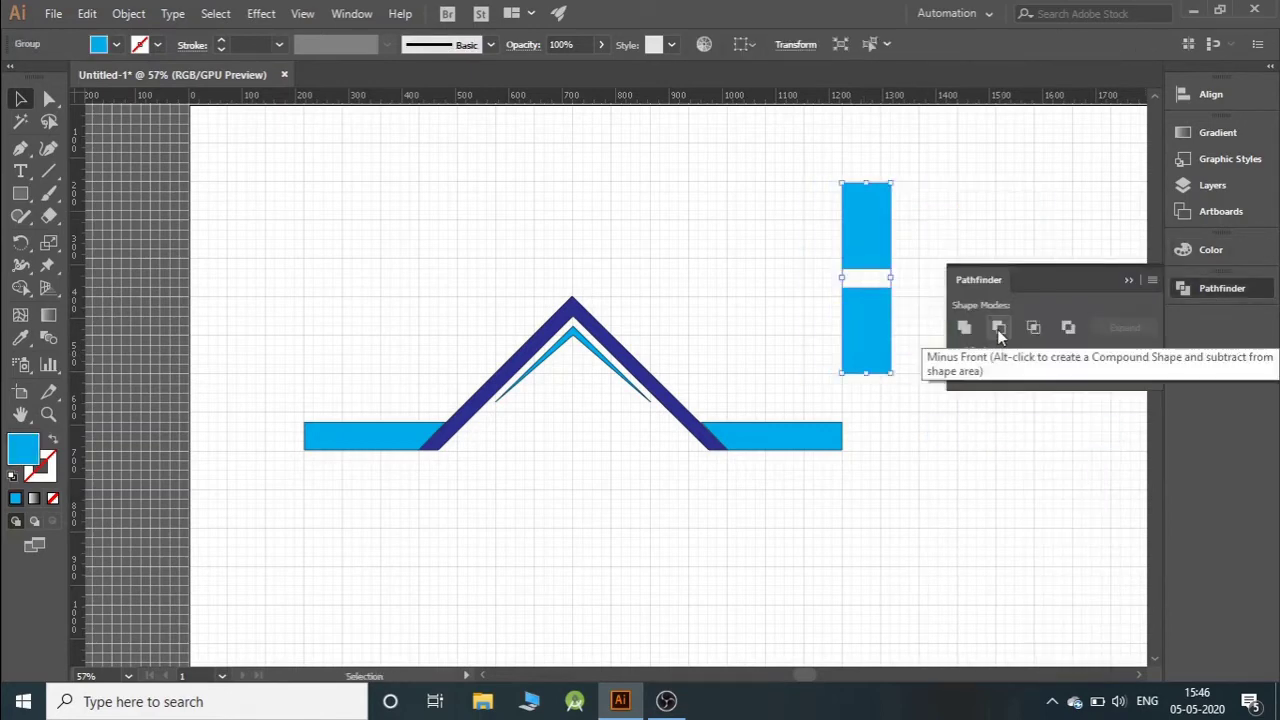
key(ctrl+z)
Step: Ungroup the cyan bars, retry Minus Front with the black bar, and undo it
click(1122, 287)
right_click(912, 370)
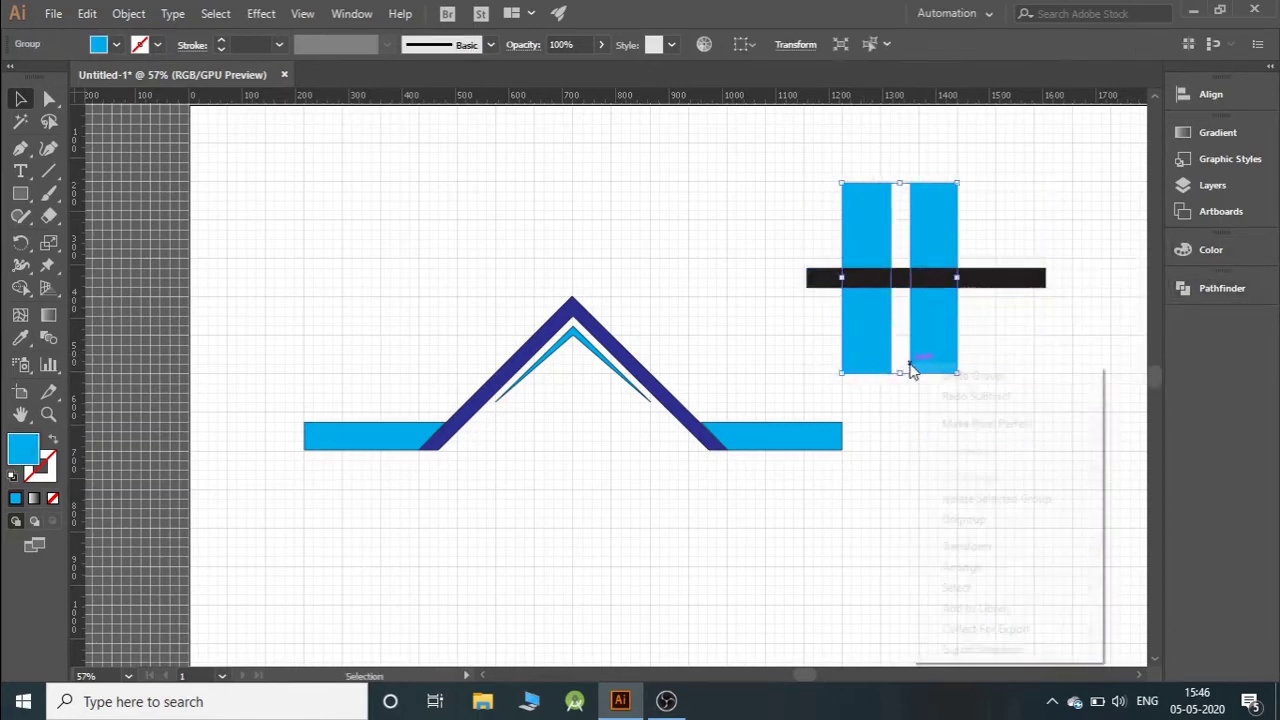
click(971, 531)
click(871, 377)
click(868, 365)
shift+click(997, 280)
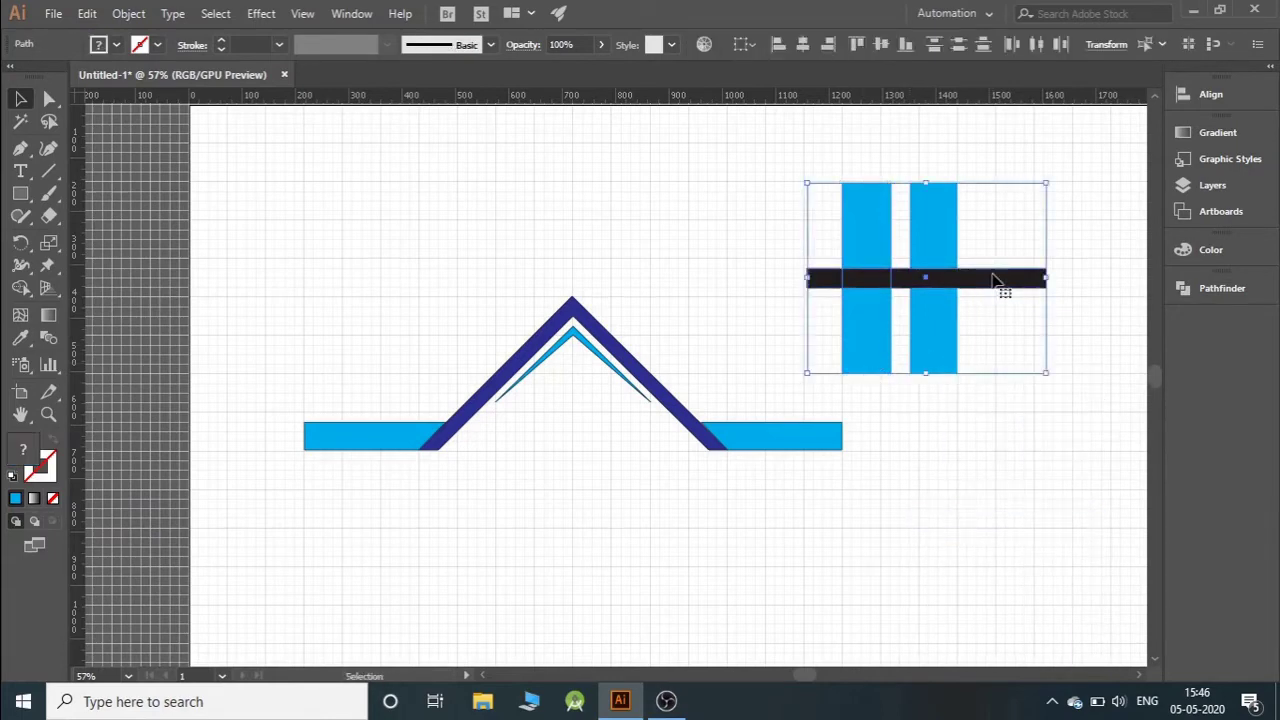
click(1217, 287)
click(998, 328)
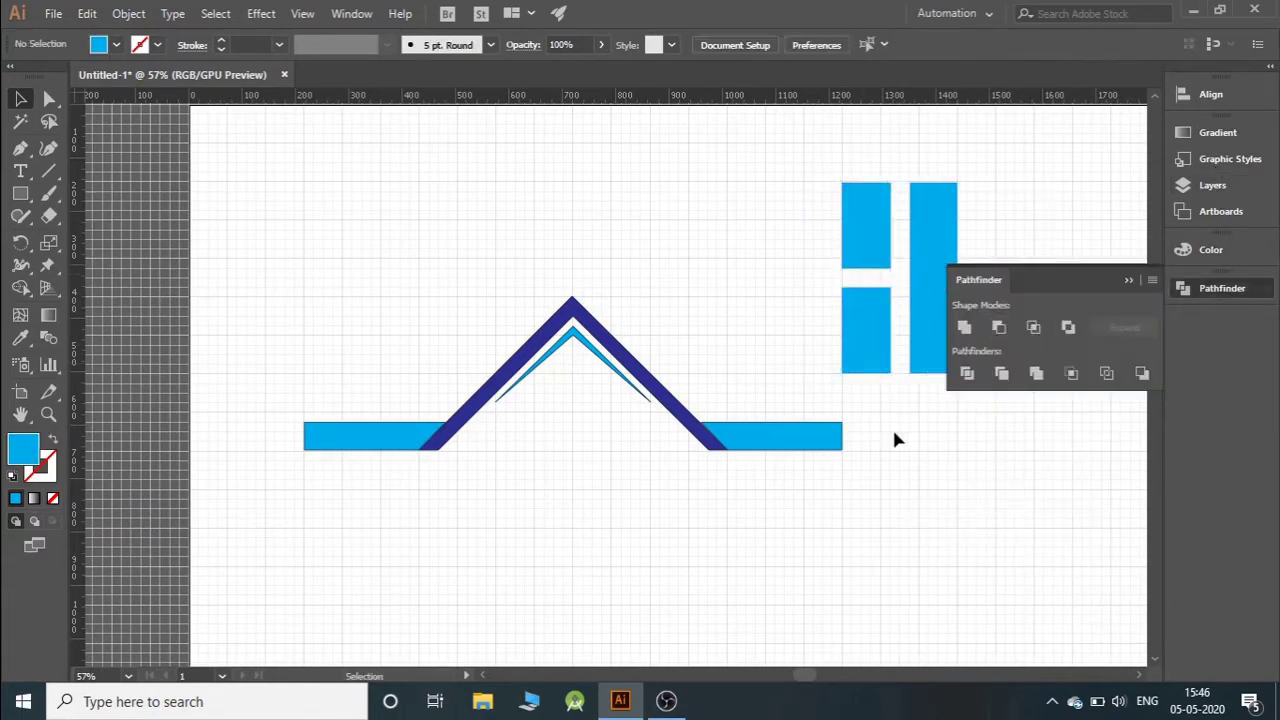
click(1128, 280)
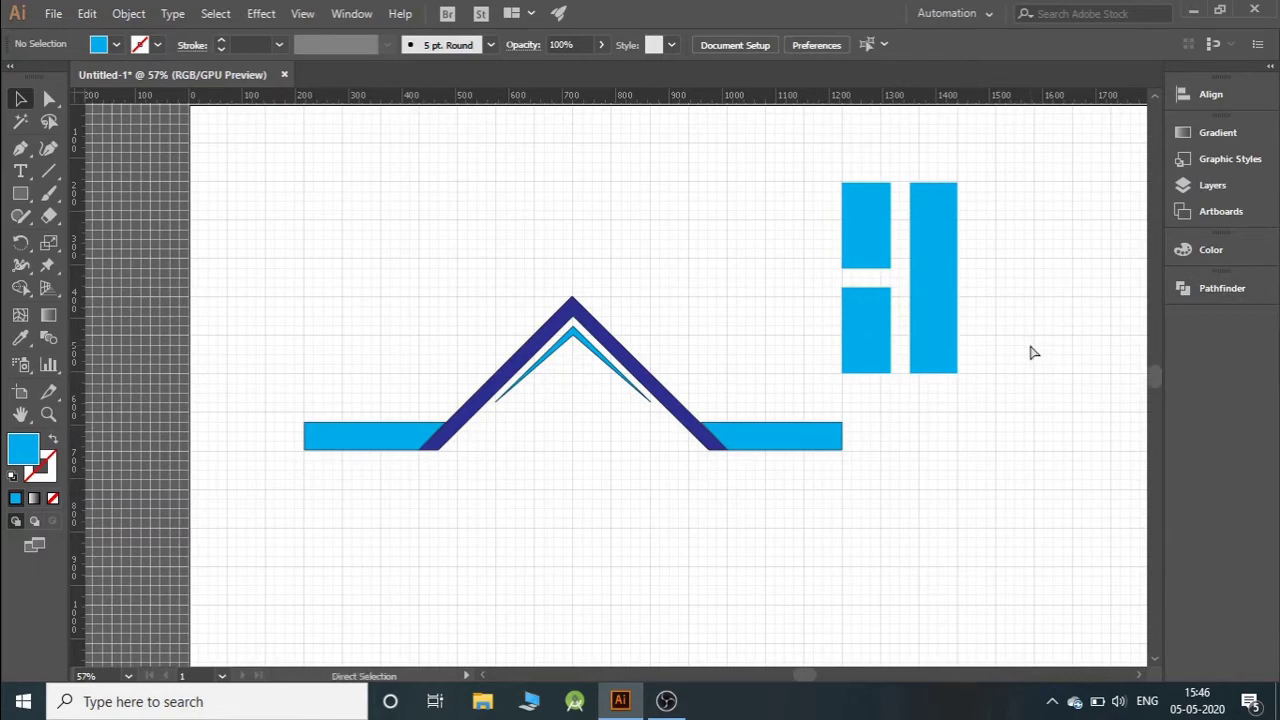
key(ctrl+z)
Step: Marquee-select just the two cyan bars and dismiss their context menu
click(930, 498)
drag(831, 357, 960, 354)
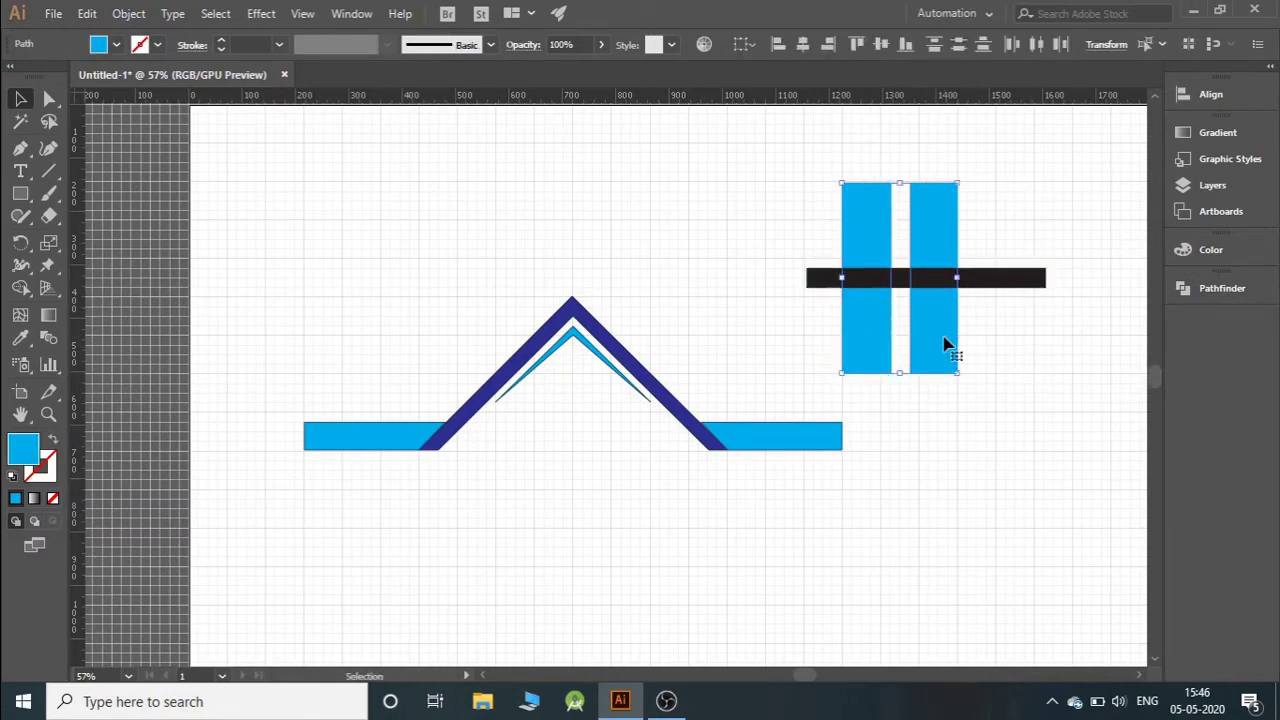
right_click(937, 345)
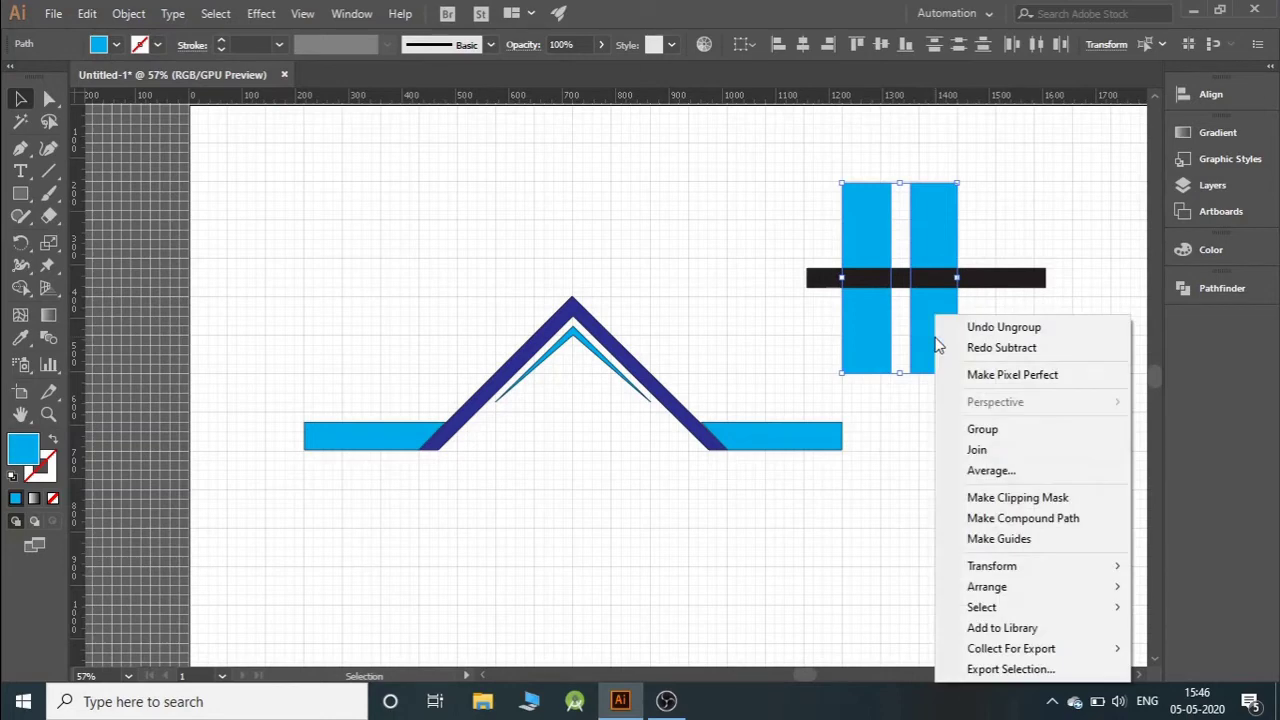
click(1043, 211)
Step: Duplicate the black bar below, then cut the original out of the left cyan bar
click(1030, 280)
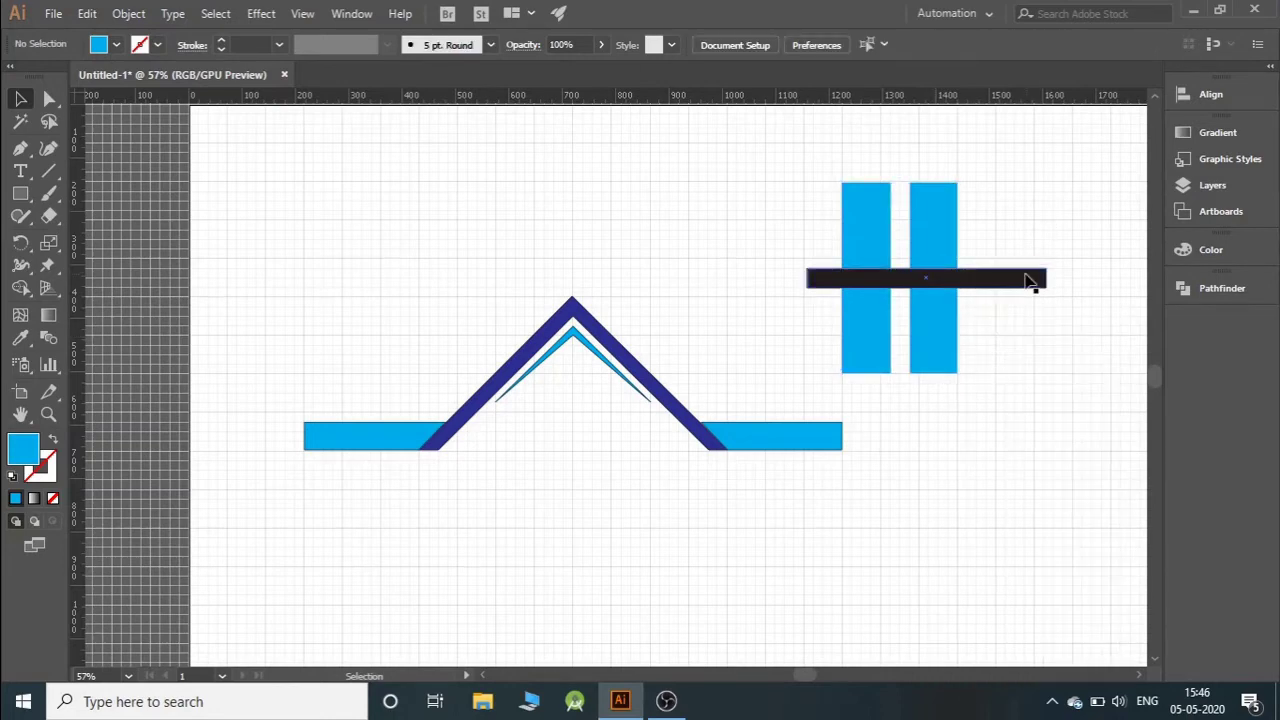
drag(1030, 280, 1055, 402)
click(877, 354)
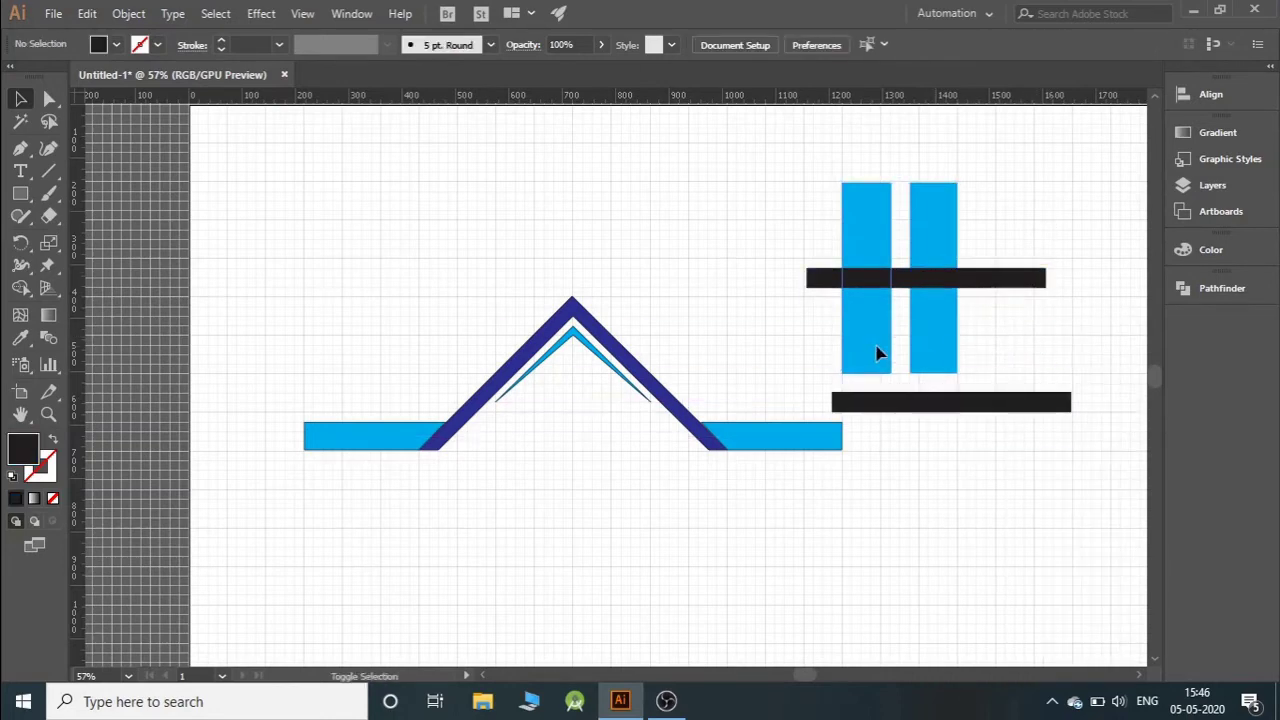
shift+click(1007, 282)
click(1222, 288)
click(998, 328)
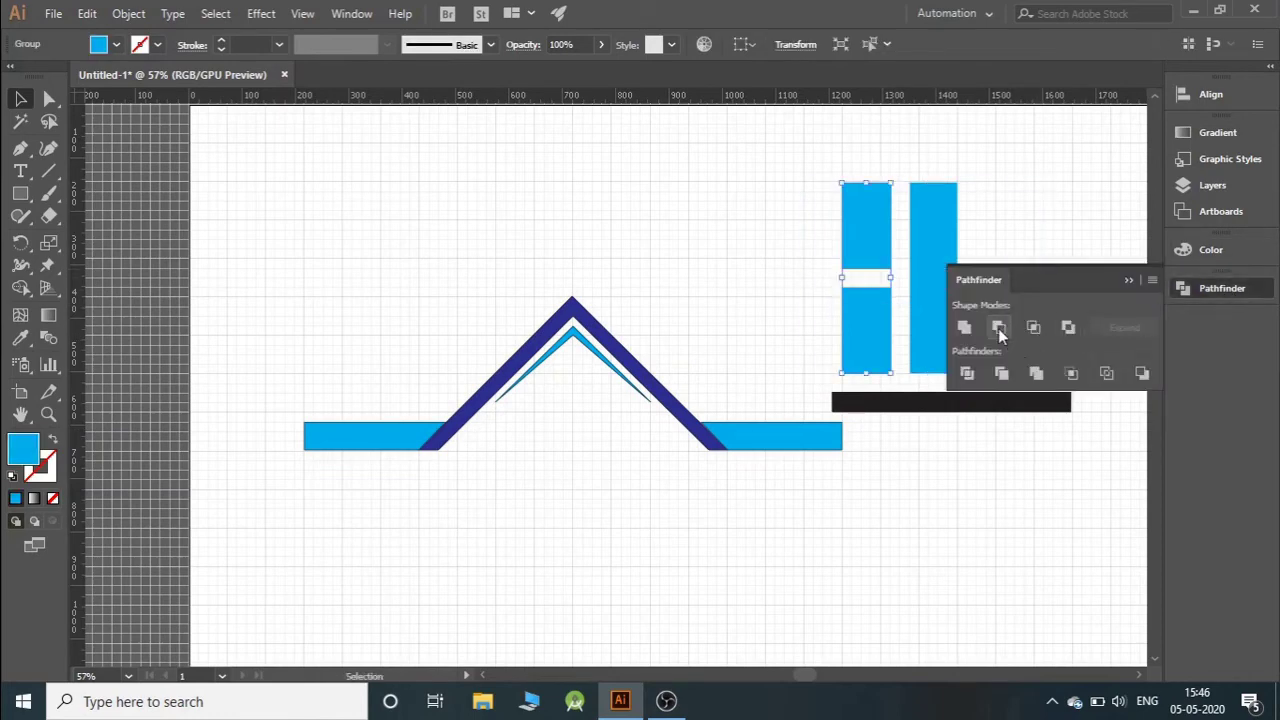
Step: Move the spare black bar across the cyan bars and cut it out with Minus Front
drag(1035, 404, 1005, 294)
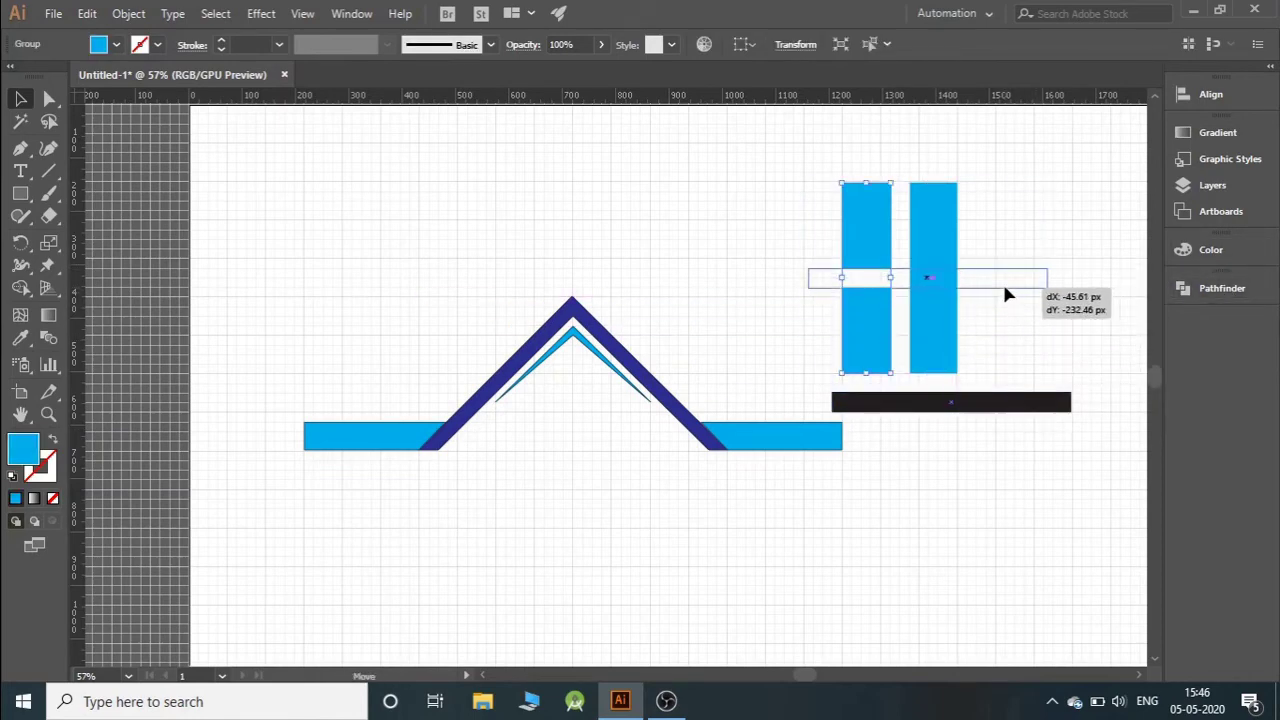
click(1003, 366)
mouse_move(870, 260)
mouse_down()
mouse_move(1006, 303)
mouse_move(948, 377)
mouse_move(897, 345)
mouse_move(910, 376)
mouse_move(902, 337)
mouse_up()
click(1222, 288)
click(998, 327)
Step: Group the four resulting rectangles and shrink the group into a square window
click(966, 460)
right_click(905, 315)
click(942, 429)
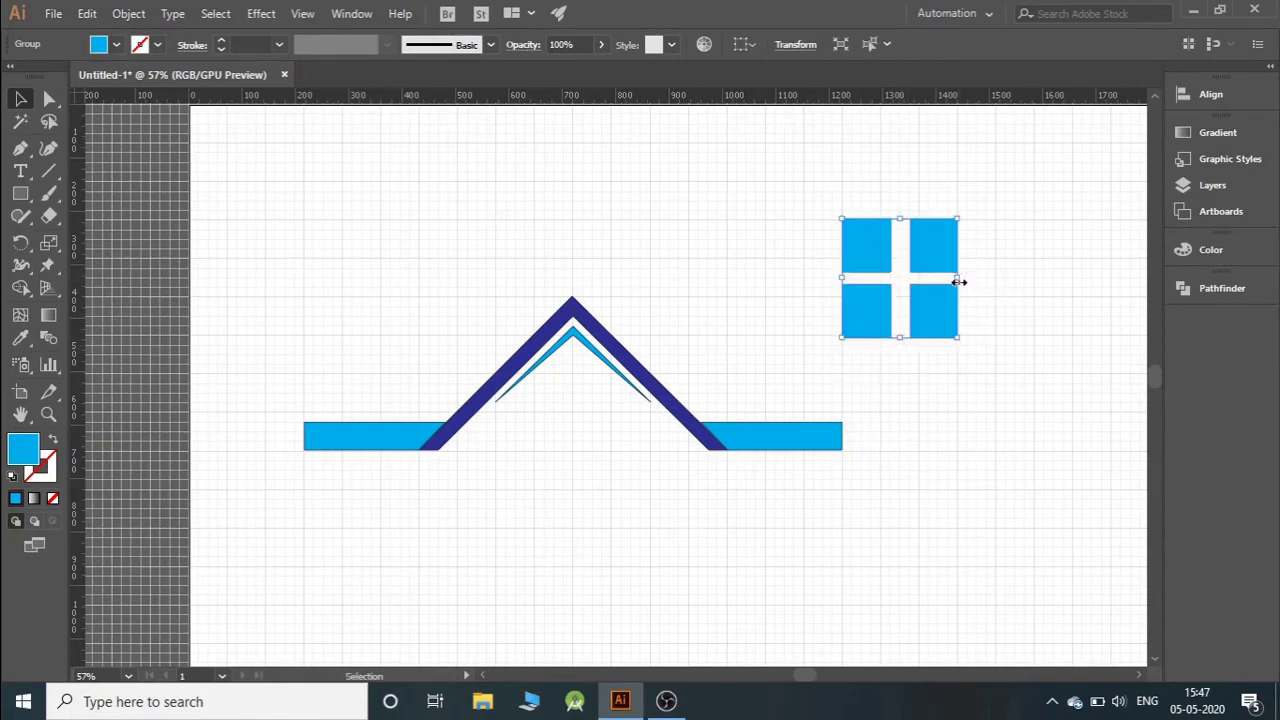
mouse_move(957, 279)
mouse_down()
mouse_move(907, 282)
mouse_move(958, 281)
mouse_move(938, 277)
mouse_up()
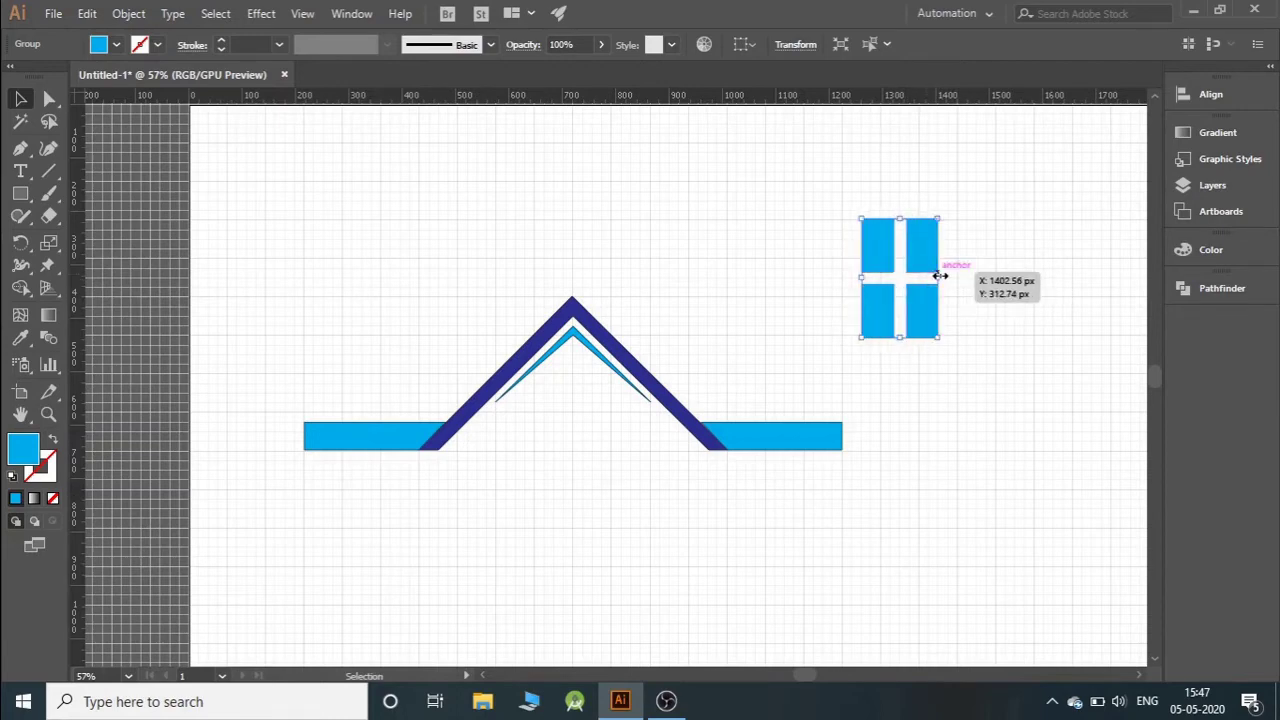
Step: With Direct Selection, pick the outer top corners of the top-right and top-left panes
click(992, 268)
click(928, 271)
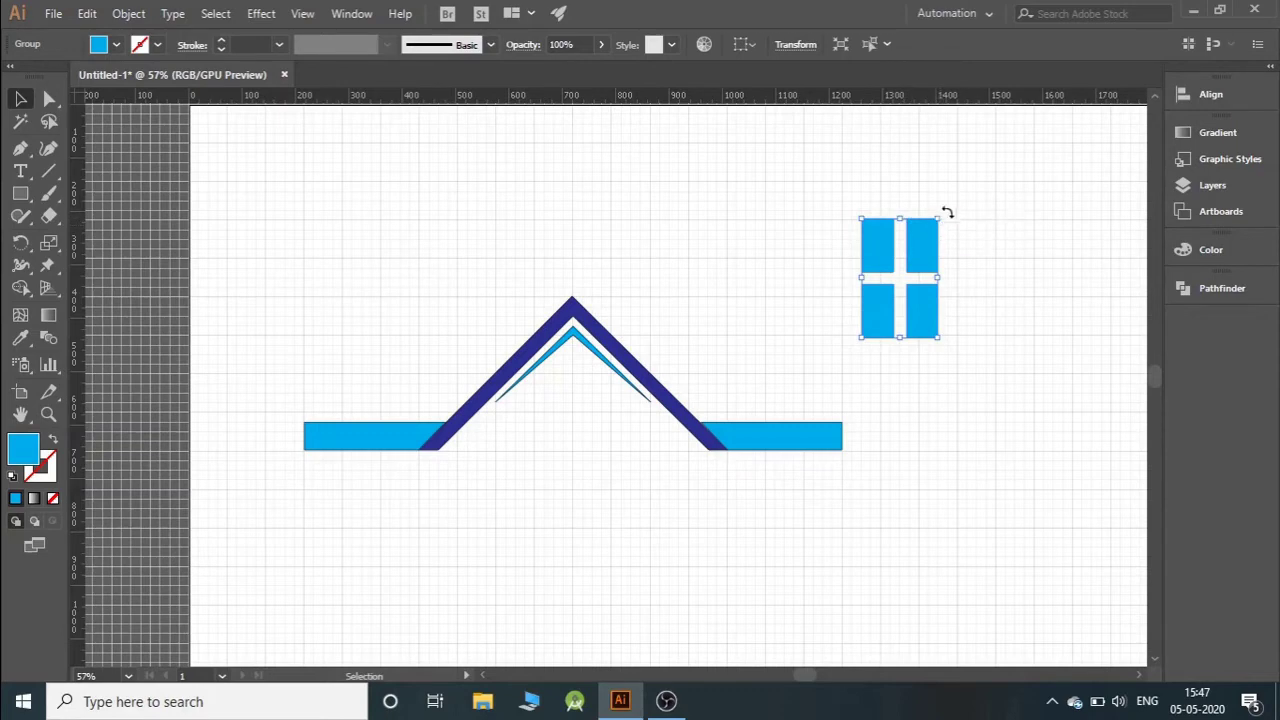
click(49, 98)
click(966, 234)
click(937, 219)
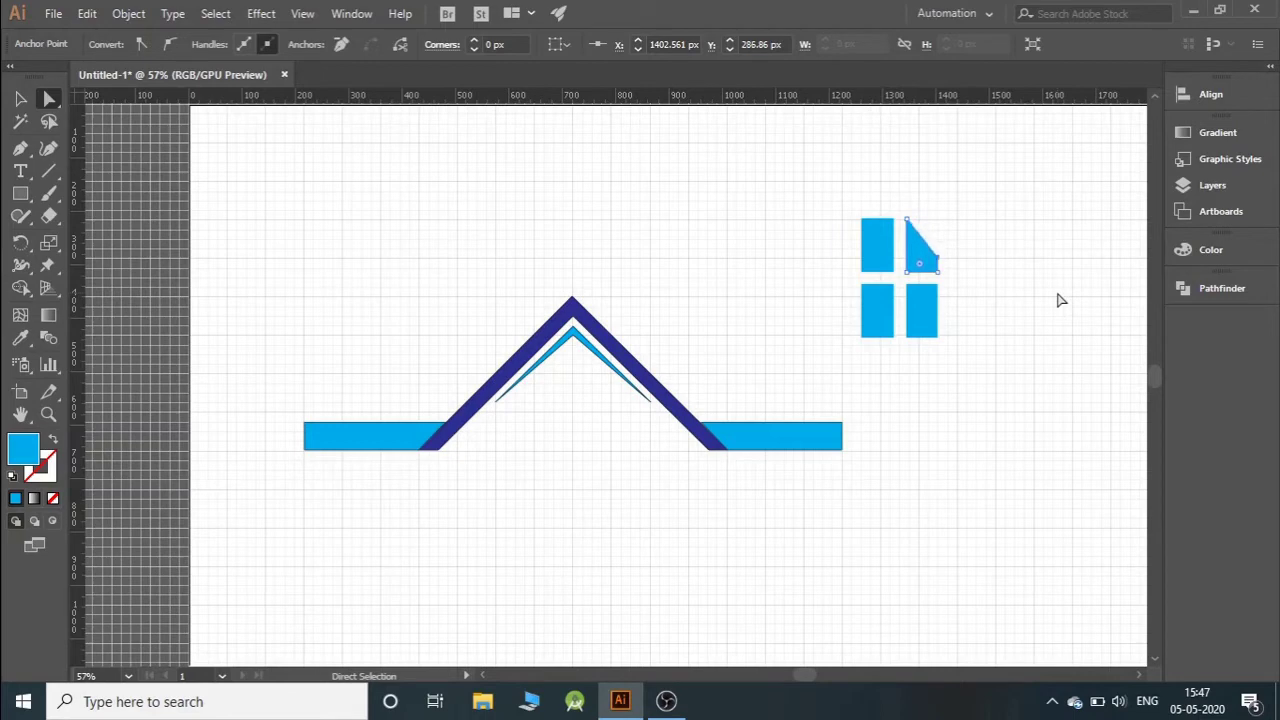
click(862, 220)
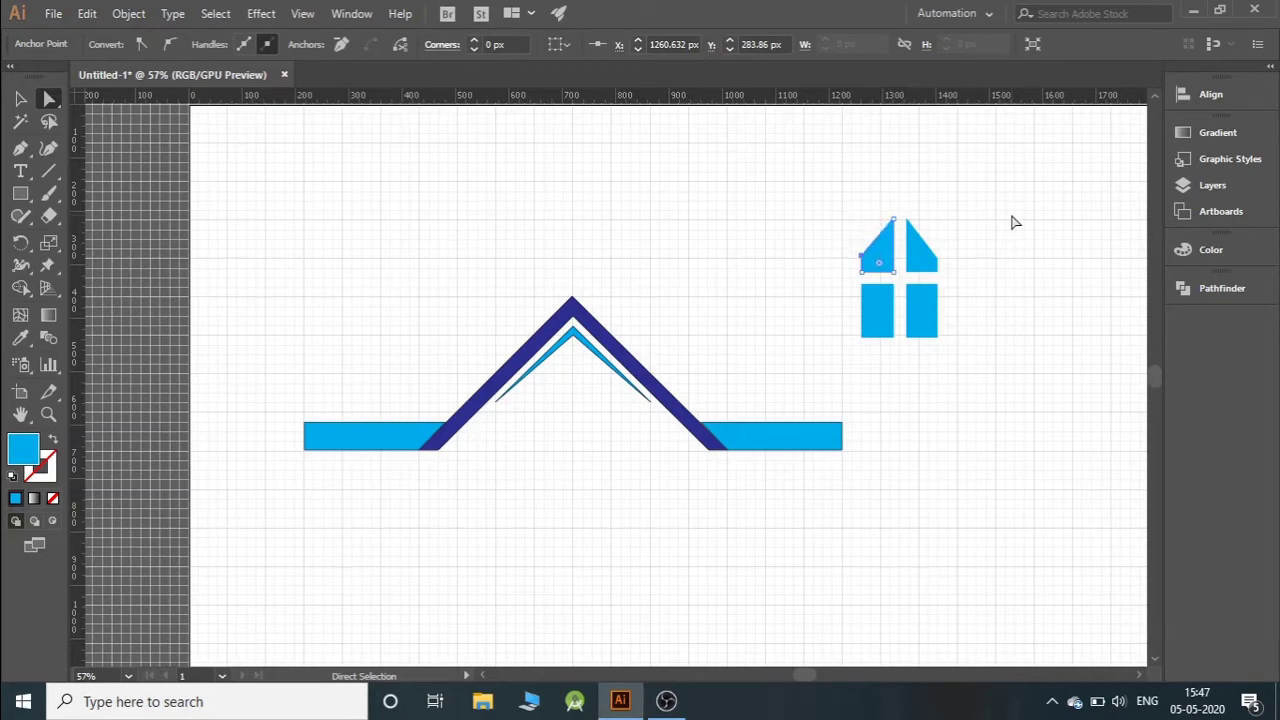
Step: Shrink the window group, drop it under the roof apex, and swap its fill and stroke
click(1055, 158)
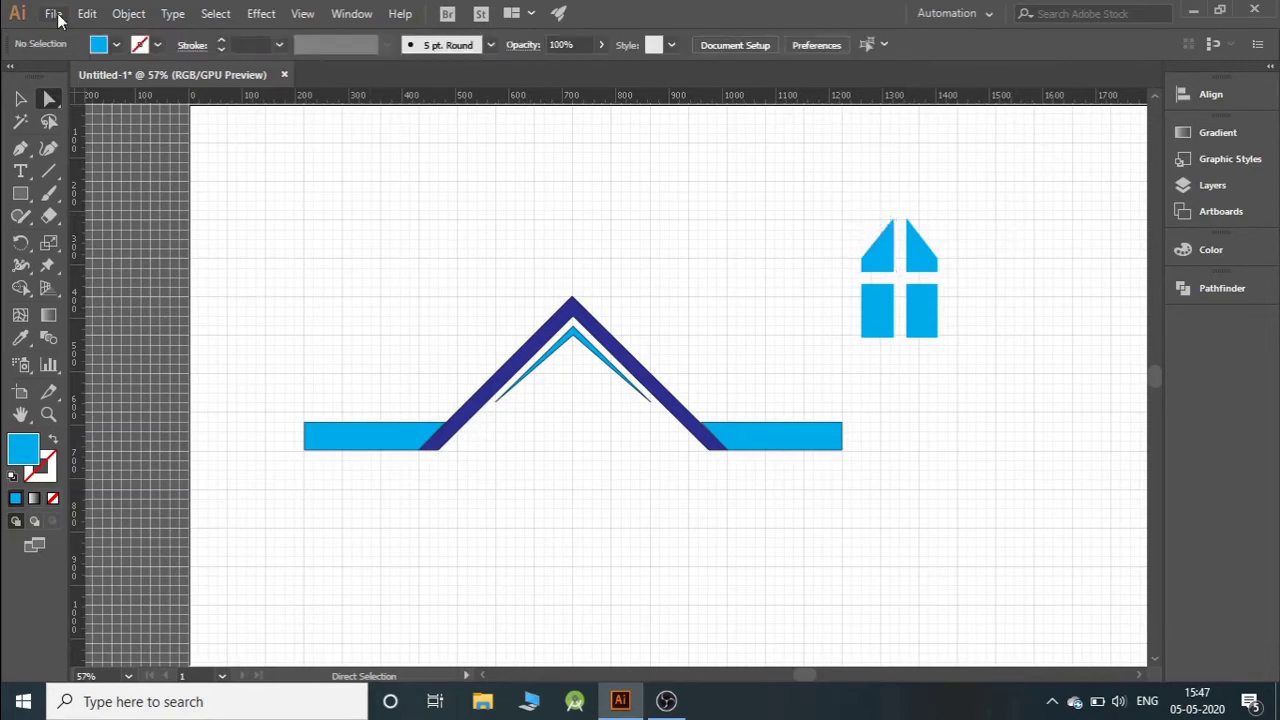
click(20, 98)
drag(782, 170, 985, 357)
right_click(872, 302)
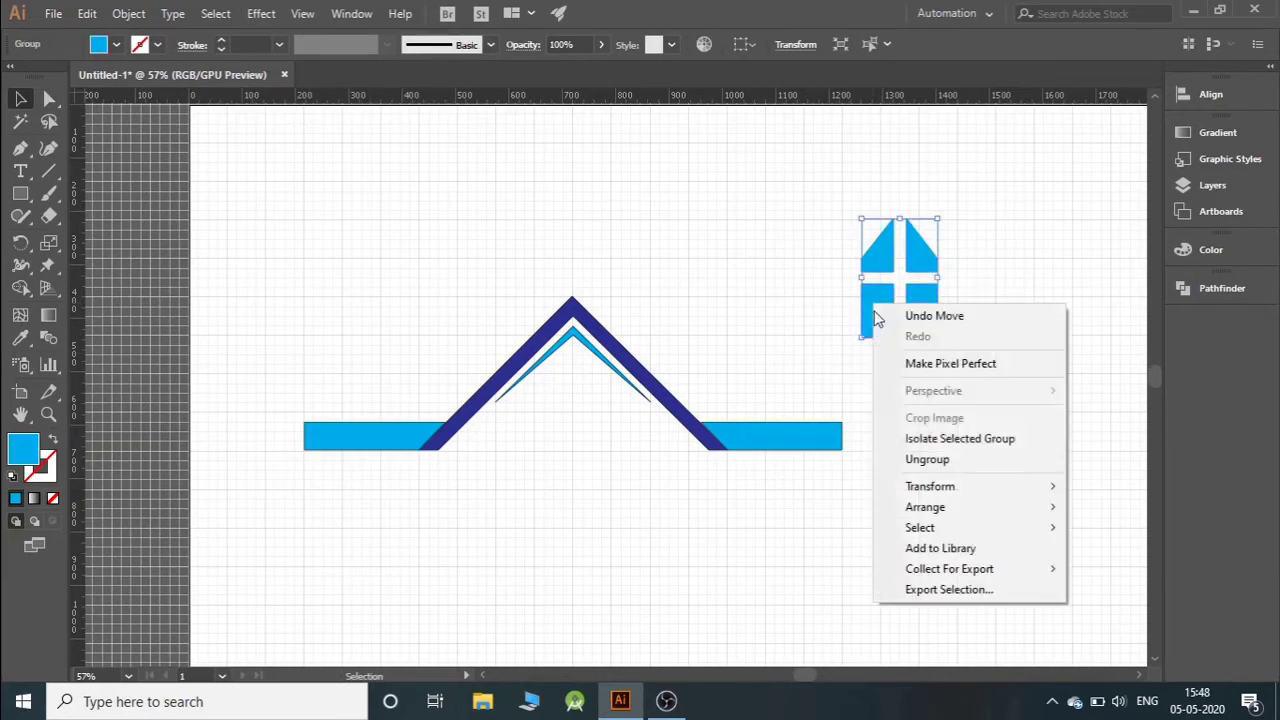
click(836, 175)
click(900, 320)
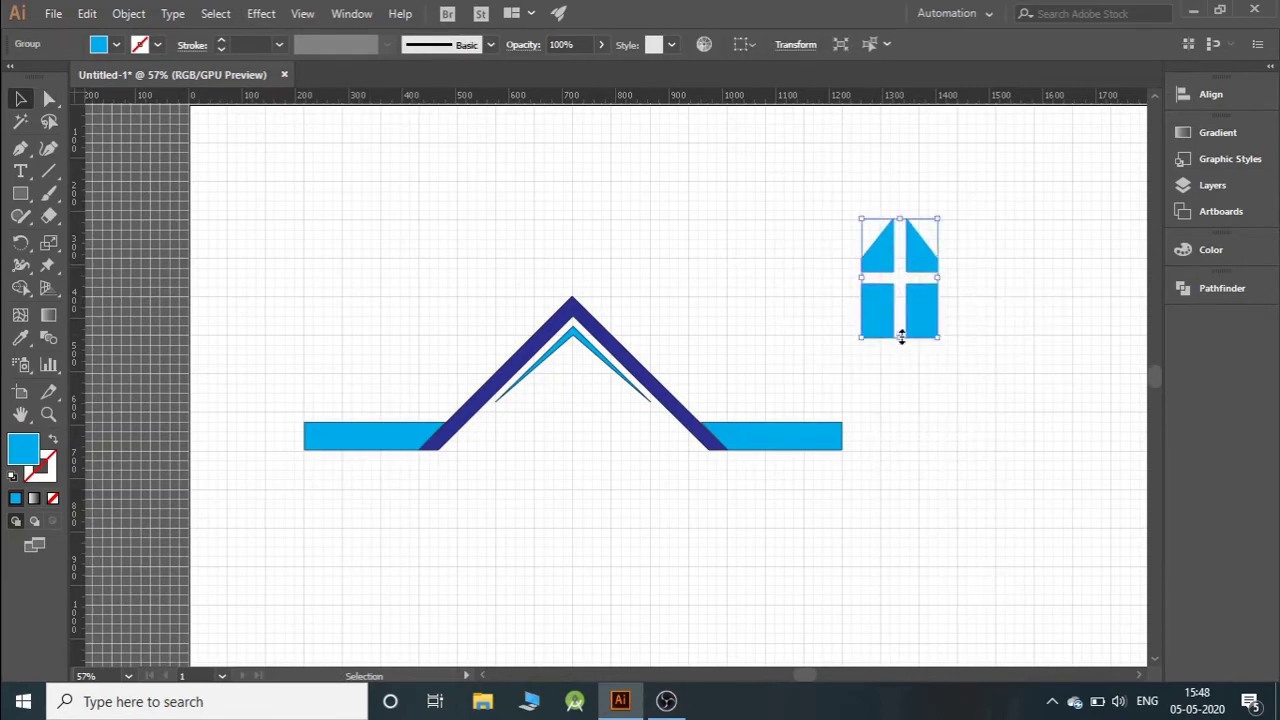
mouse_move(901, 337)
mouse_down()
mouse_move(900, 300)
mouse_move(578, 400)
mouse_up()
click(621, 503)
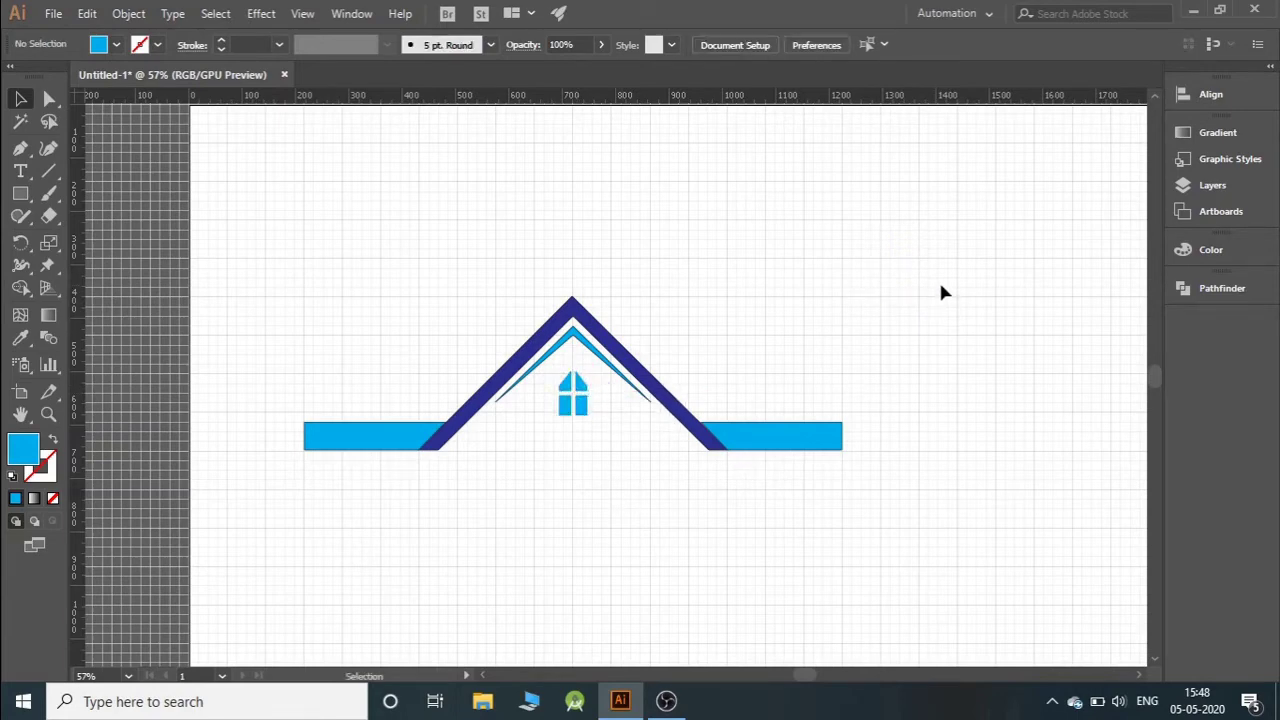
key(shift+x)
Step: Draw a small chimney path with the Pen tool on the roof's left slope
key(a)
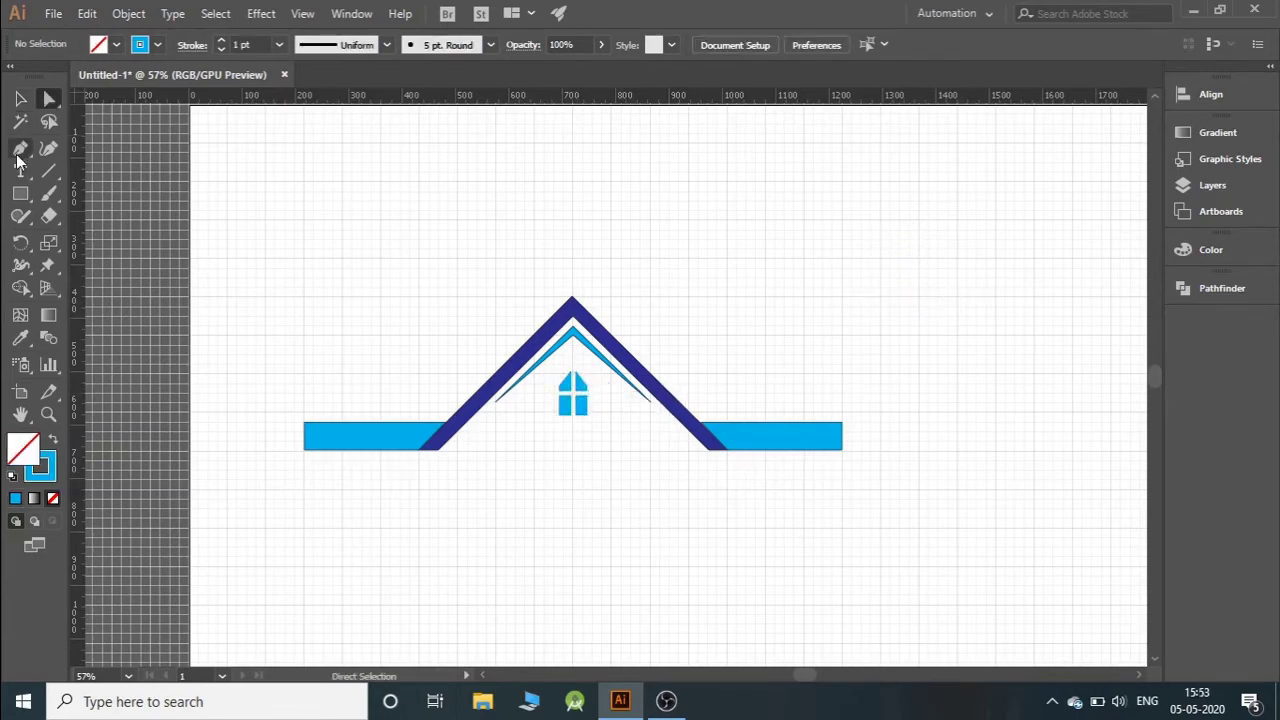
click(21, 150)
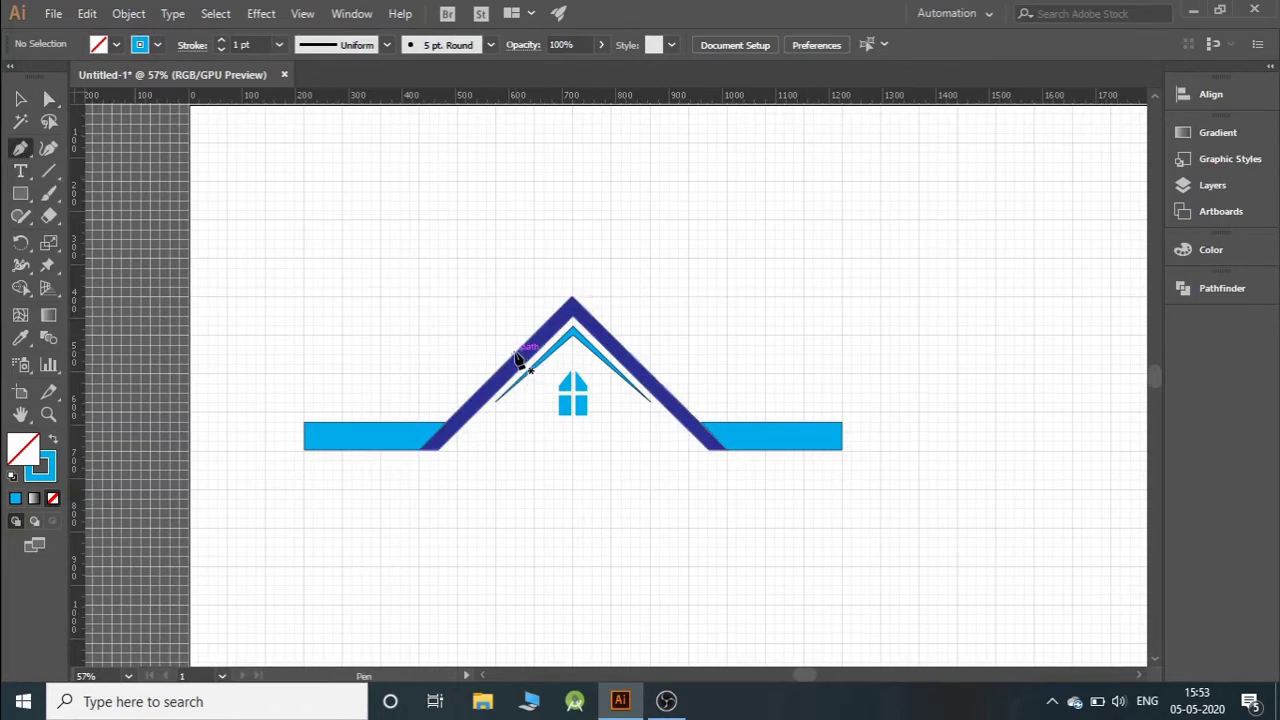
mouse_move(519, 360)
mouse_down()
mouse_move(532, 348)
mouse_move(521, 329)
mouse_move(521, 382)
mouse_up()
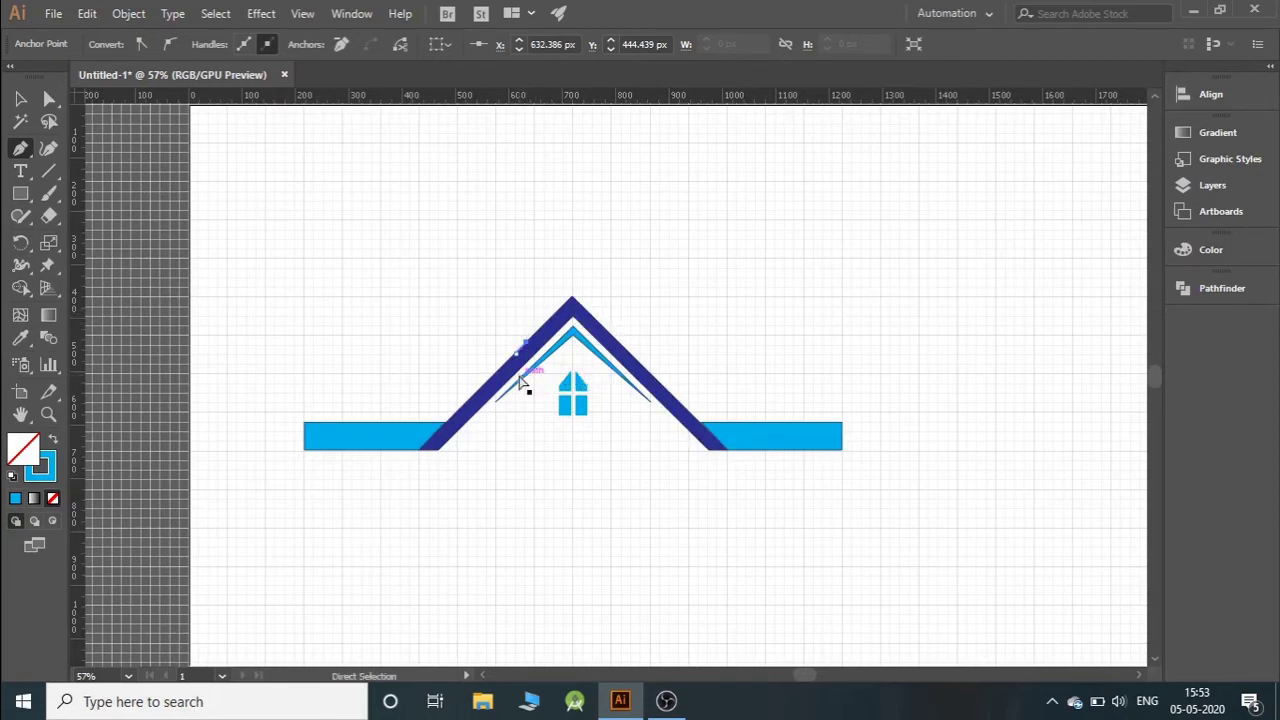
ctrl+click(521, 382)
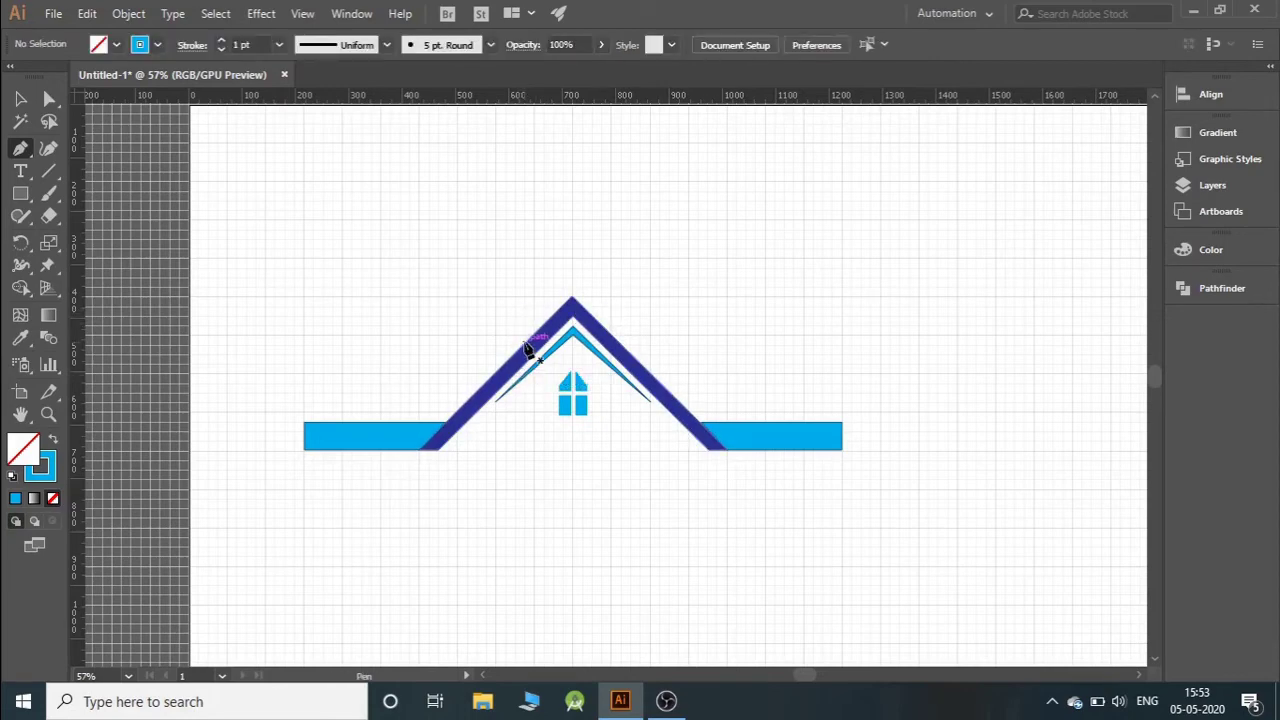
drag(526, 347, 537, 322)
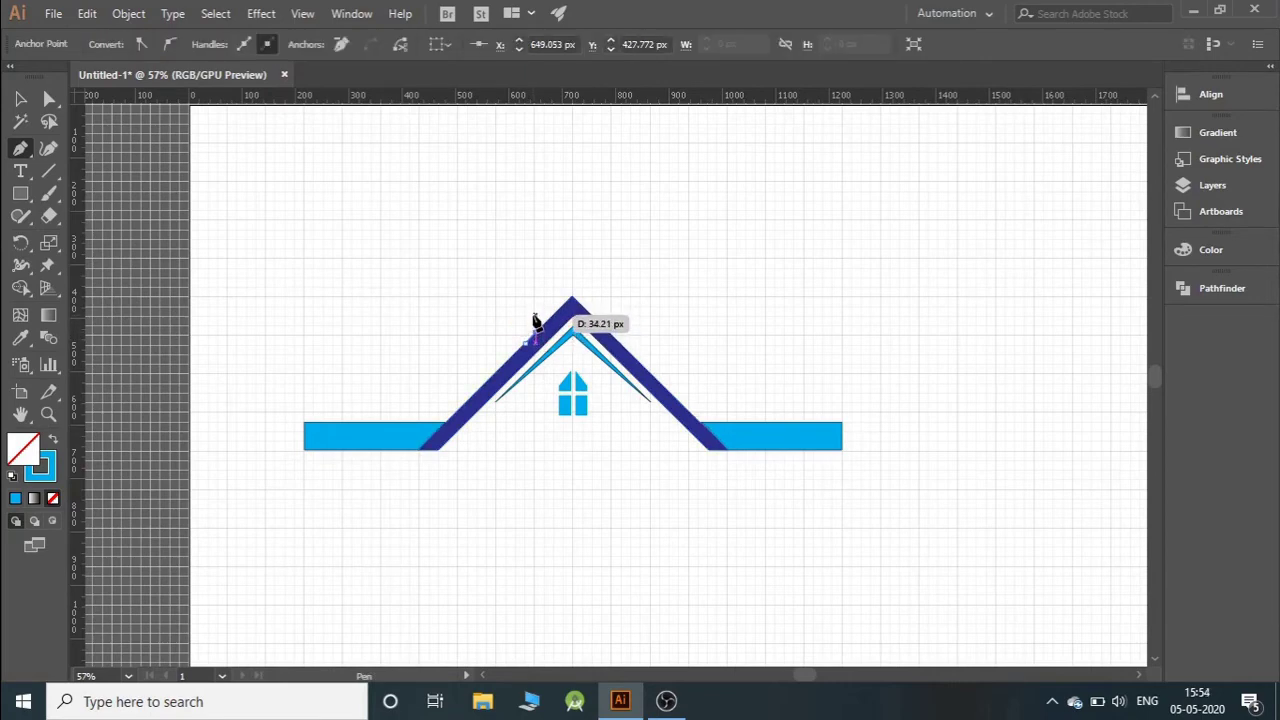
drag(537, 322, 526, 347)
Step: Select the chimney shape and nudge it up into place on the roof slope
click(20, 98)
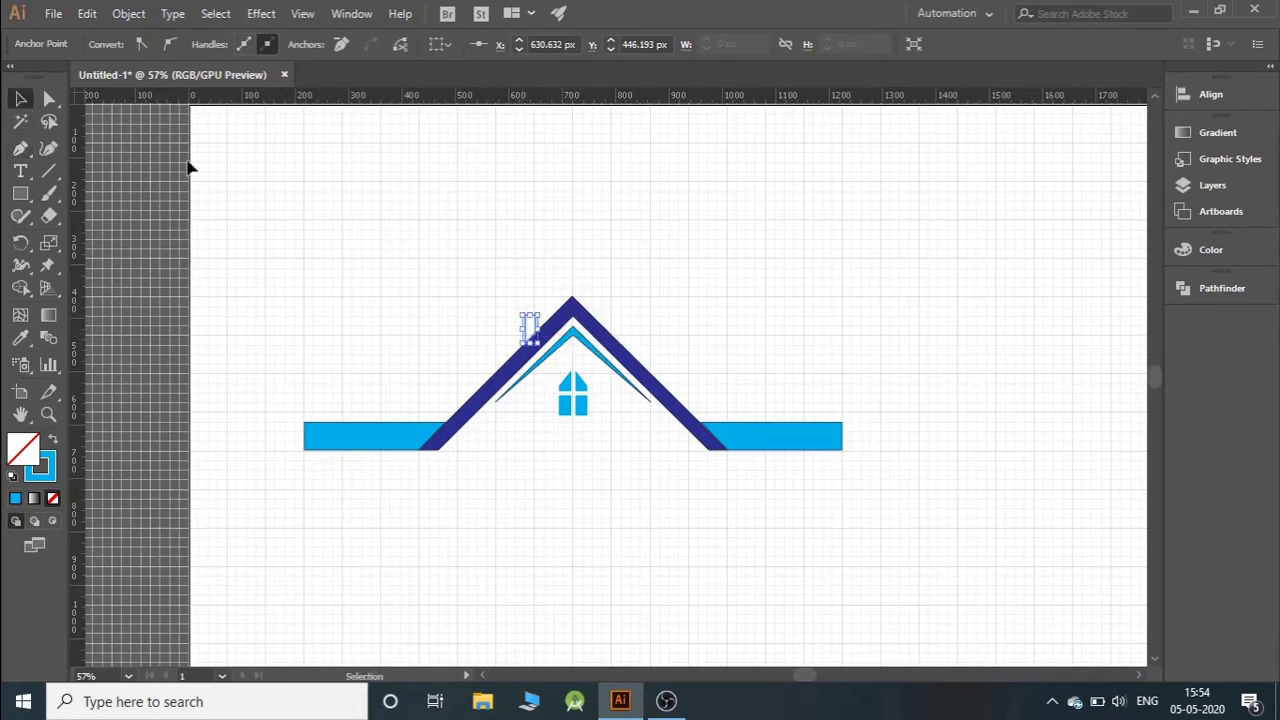
click(522, 260)
click(533, 316)
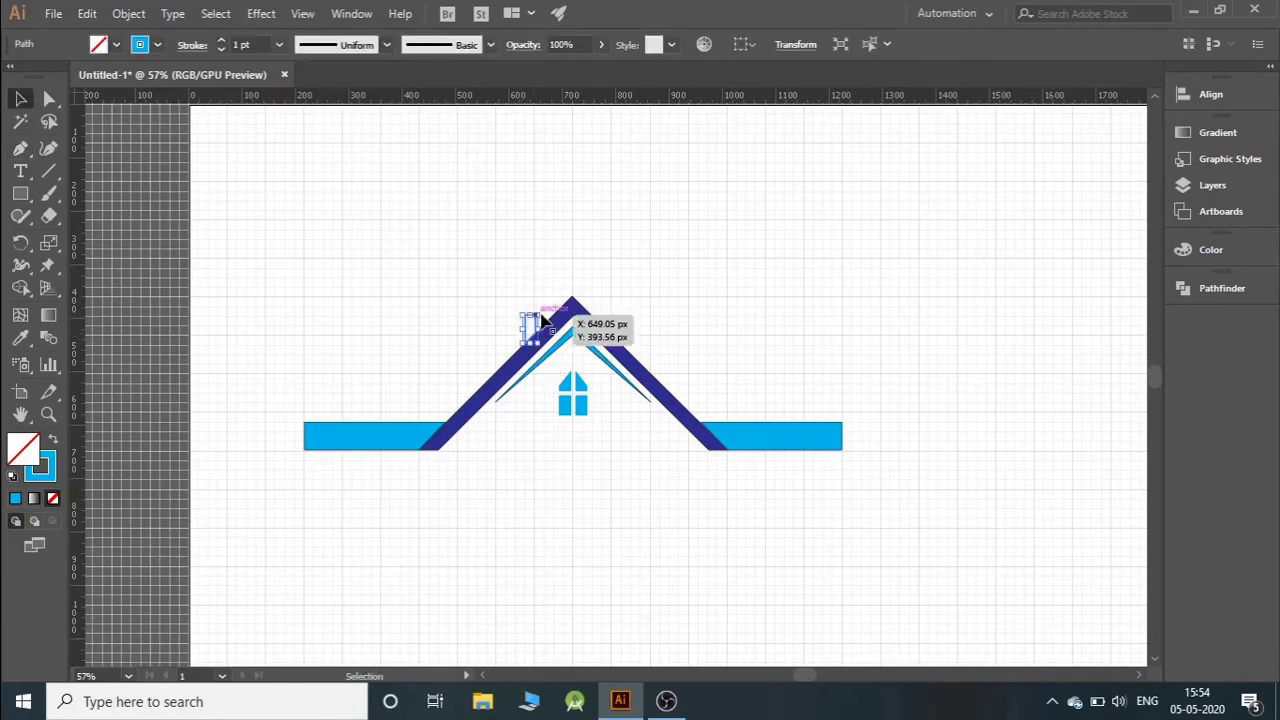
click(513, 299)
drag(531, 318, 532, 307)
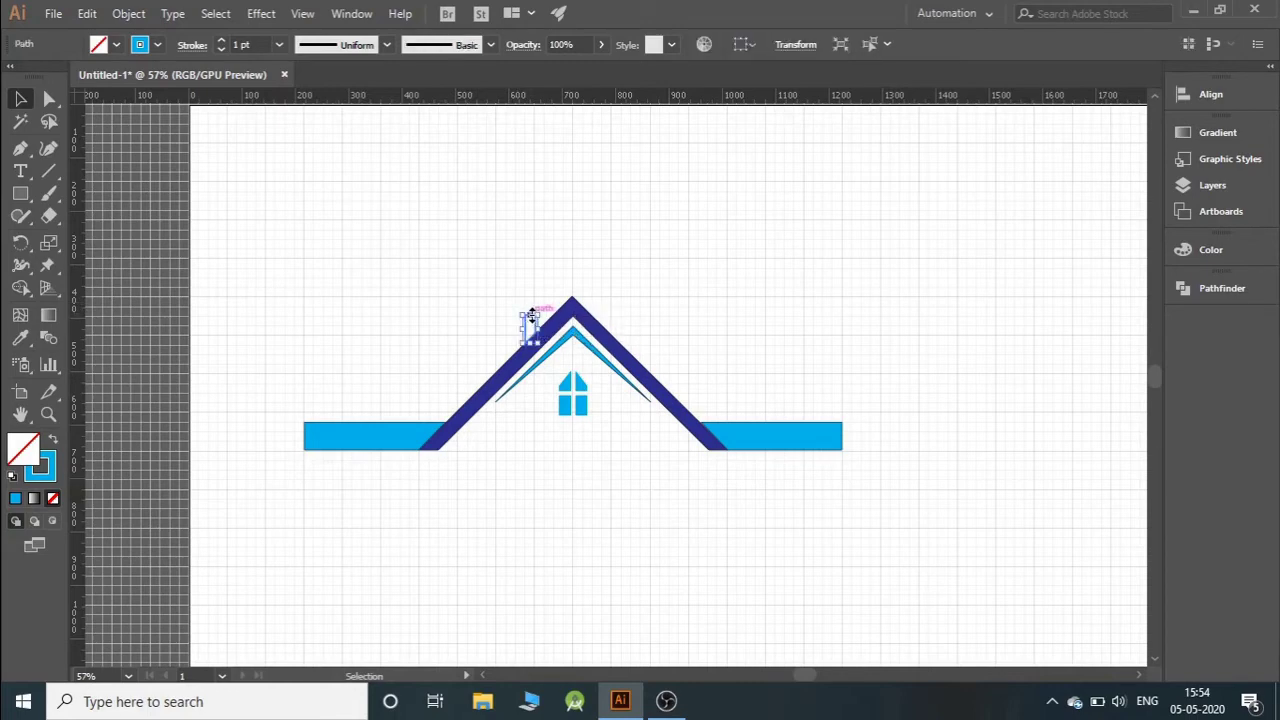
click(547, 258)
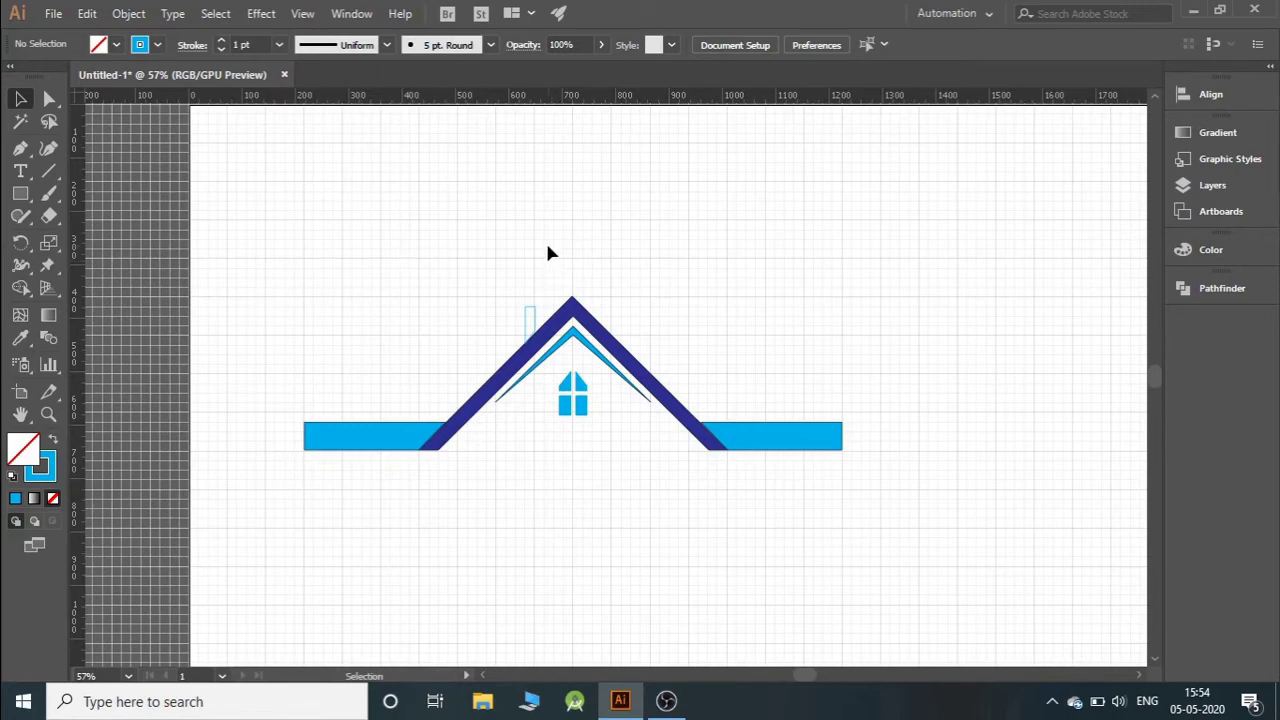
Step: Draw a long thin rectangular strip and move it over the roof
click(20, 193)
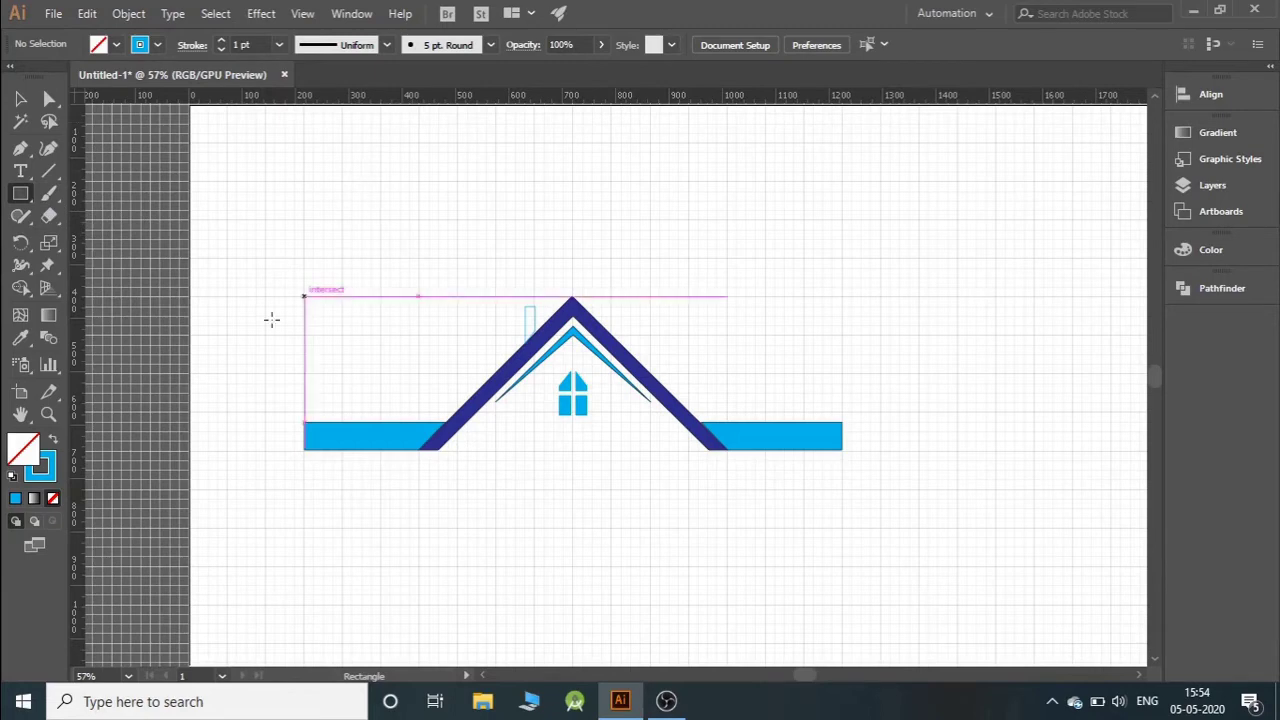
mouse_move(279, 177)
mouse_down()
mouse_move(525, 182)
mouse_move(517, 197)
mouse_up()
key(Delete)
mouse_move(772, 203)
mouse_down()
mouse_move(853, 220)
mouse_move(1046, 208)
mouse_move(1048, 186)
mouse_move(971, 109)
mouse_move(950, 148)
mouse_up()
click(20, 98)
mouse_move(893, 230)
mouse_down()
mouse_move(445, 370)
mouse_move(467, 390)
mouse_up()
Step: Rotate the strip to 45° and fit it along the roof's left edge, extending its lower end
drag(597, 257, 593, 257)
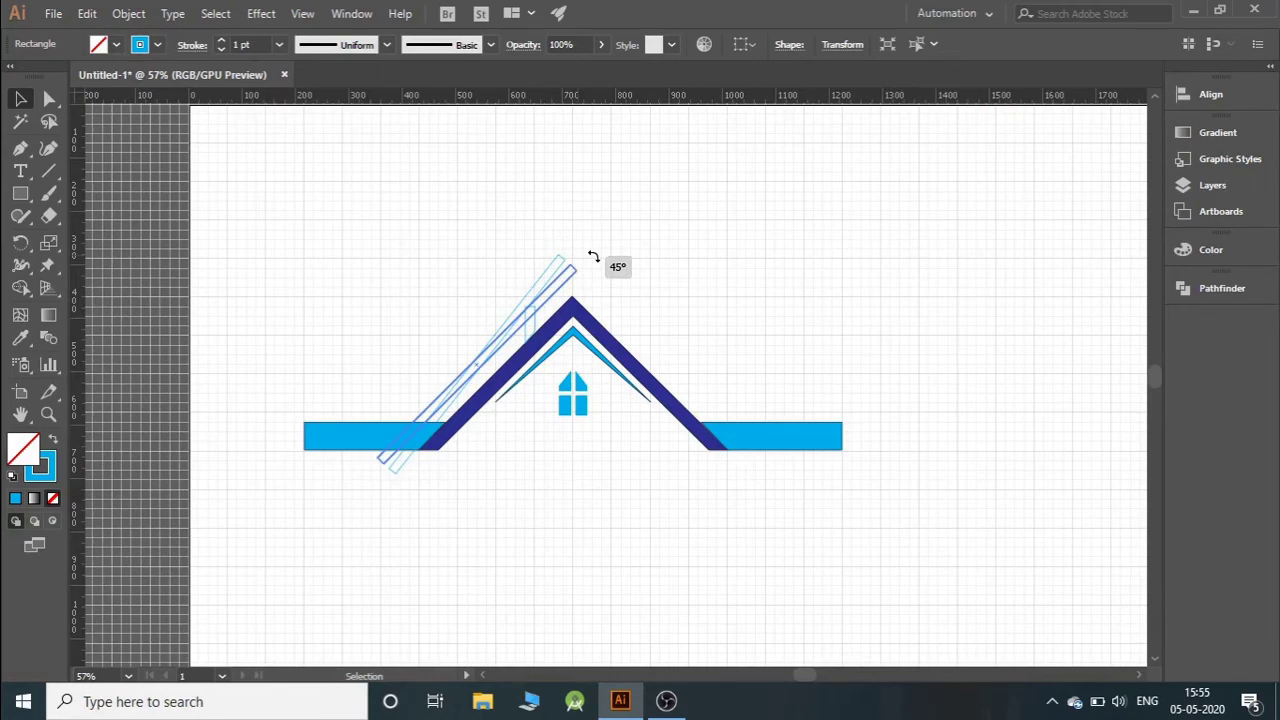
drag(593, 257, 598, 255)
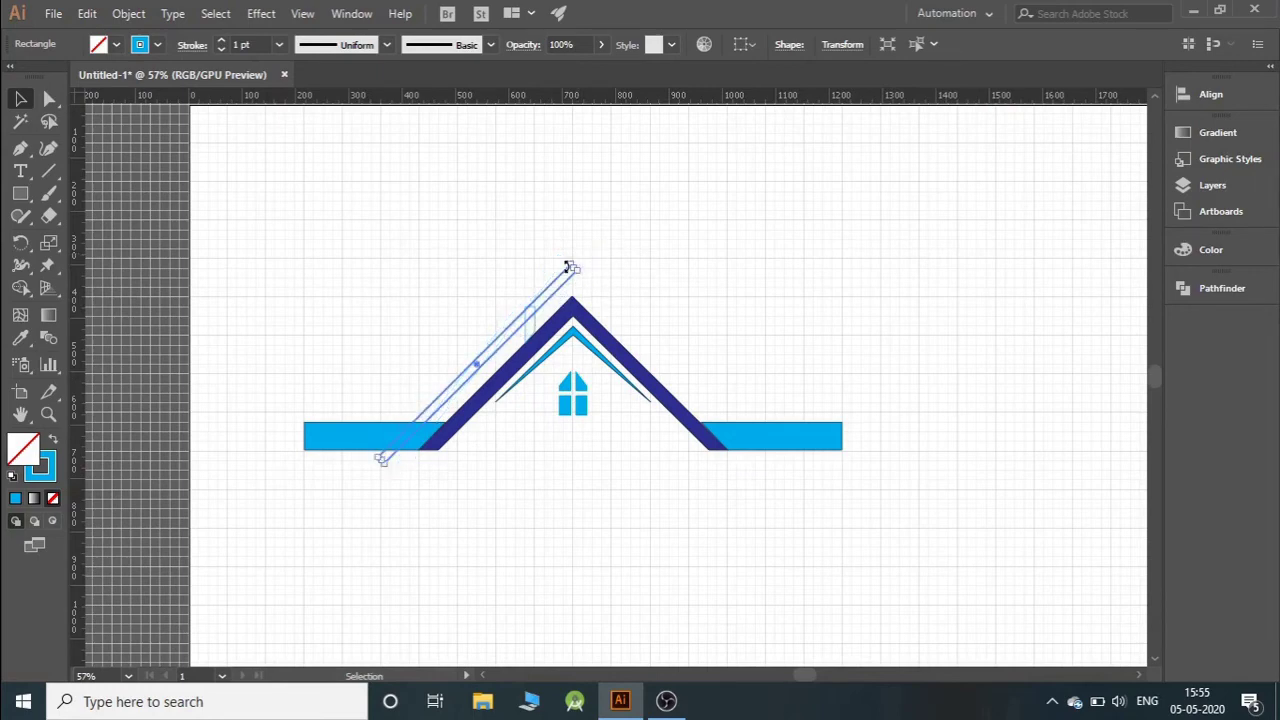
drag(499, 343, 518, 360)
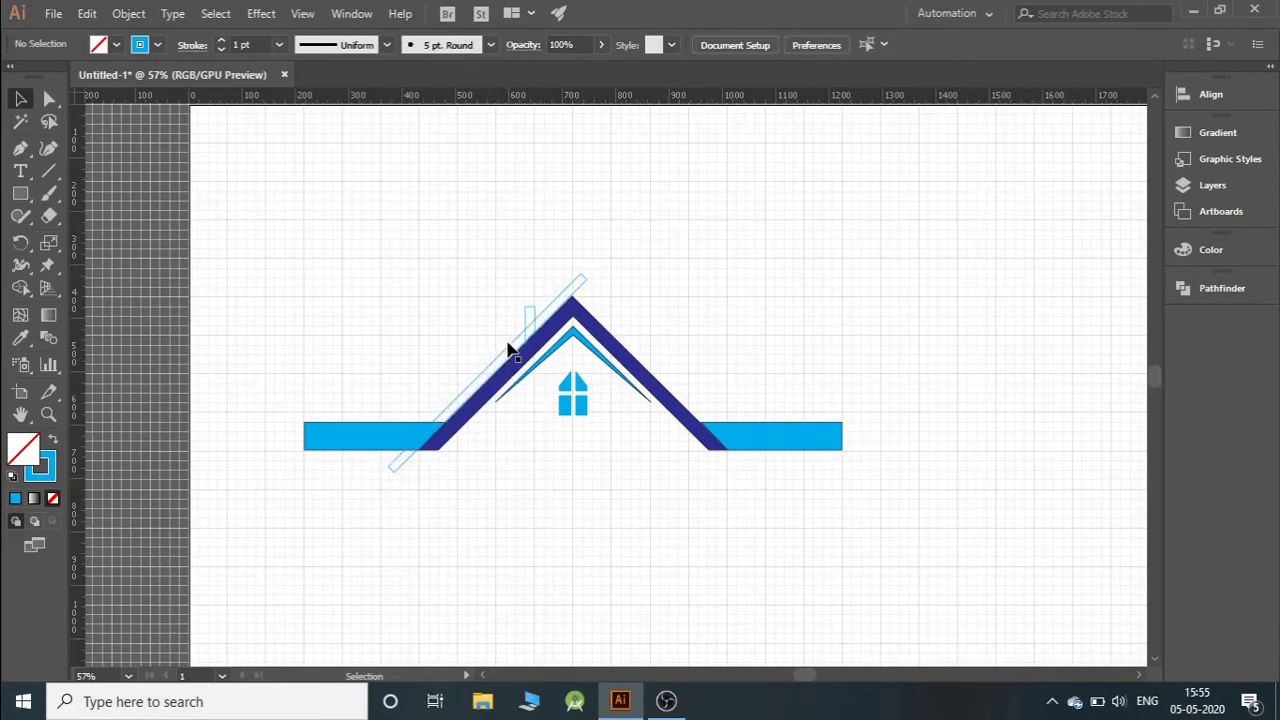
drag(527, 352, 512, 348)
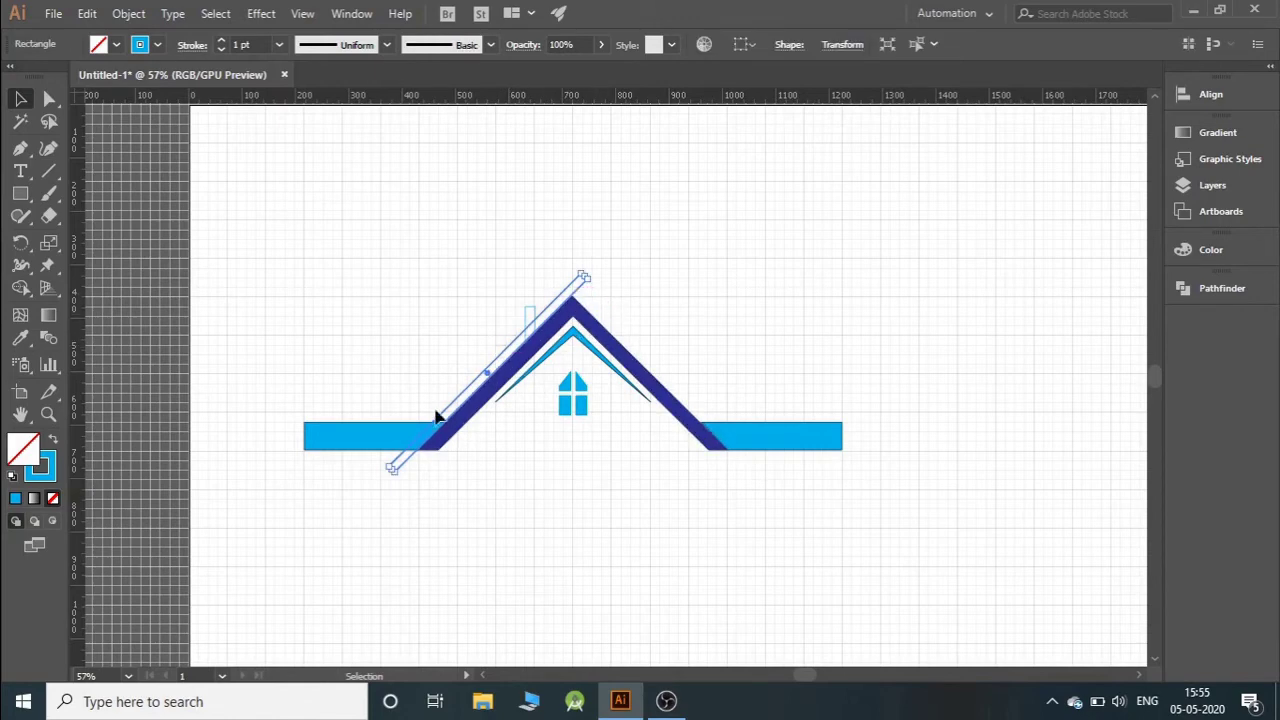
drag(391, 467, 402, 455)
click(787, 333)
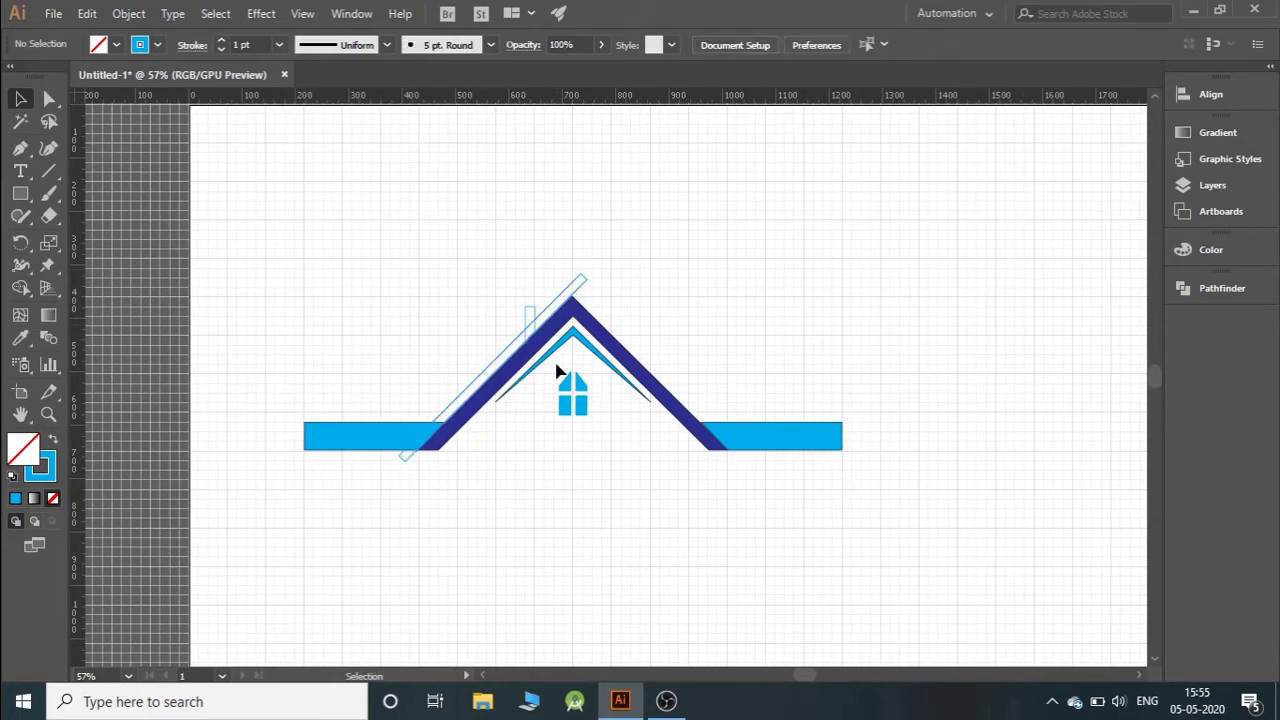
Step: Fill the diagonal strip dark blue and duplicate a spare copy up to the right
click(116, 45)
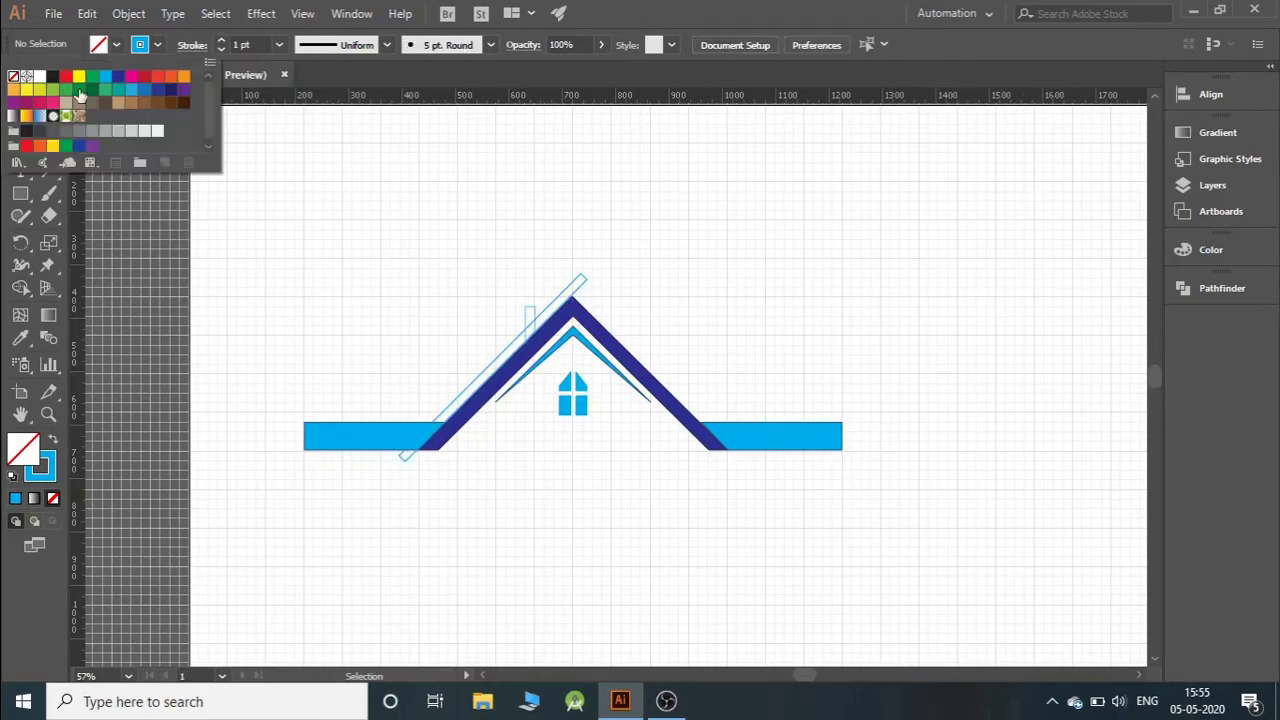
click(120, 84)
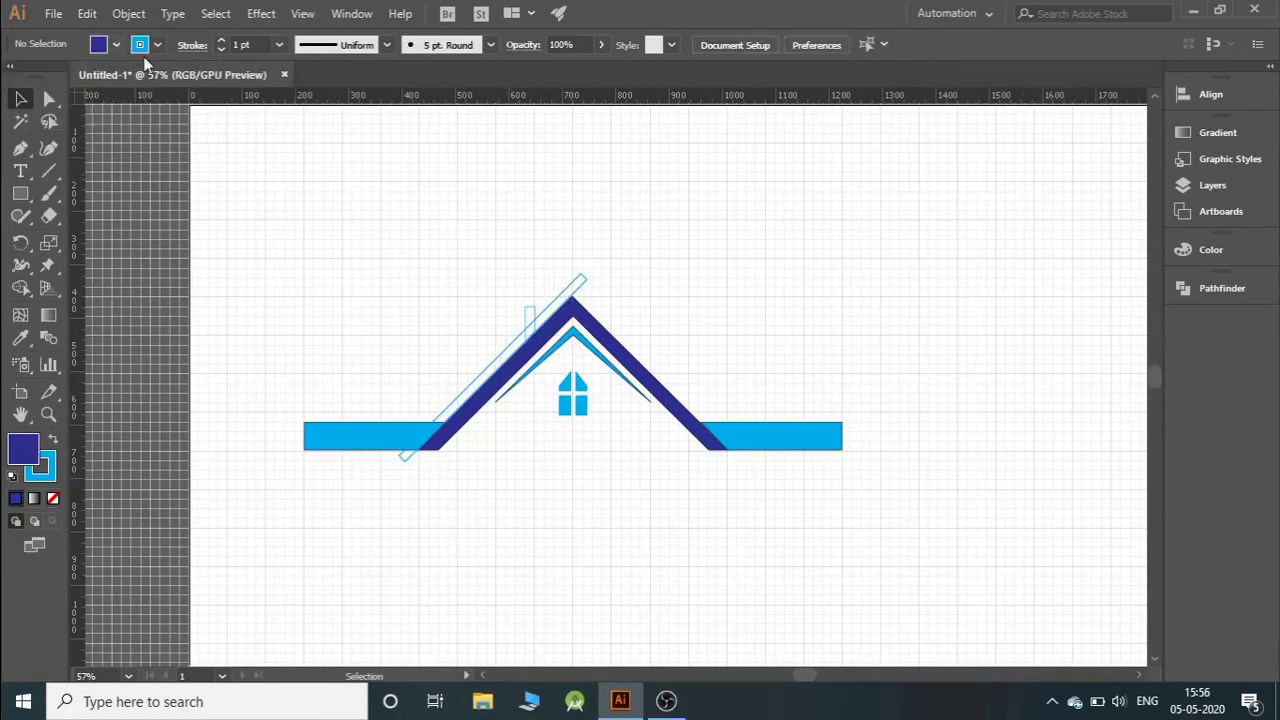
drag(608, 297, 609, 298)
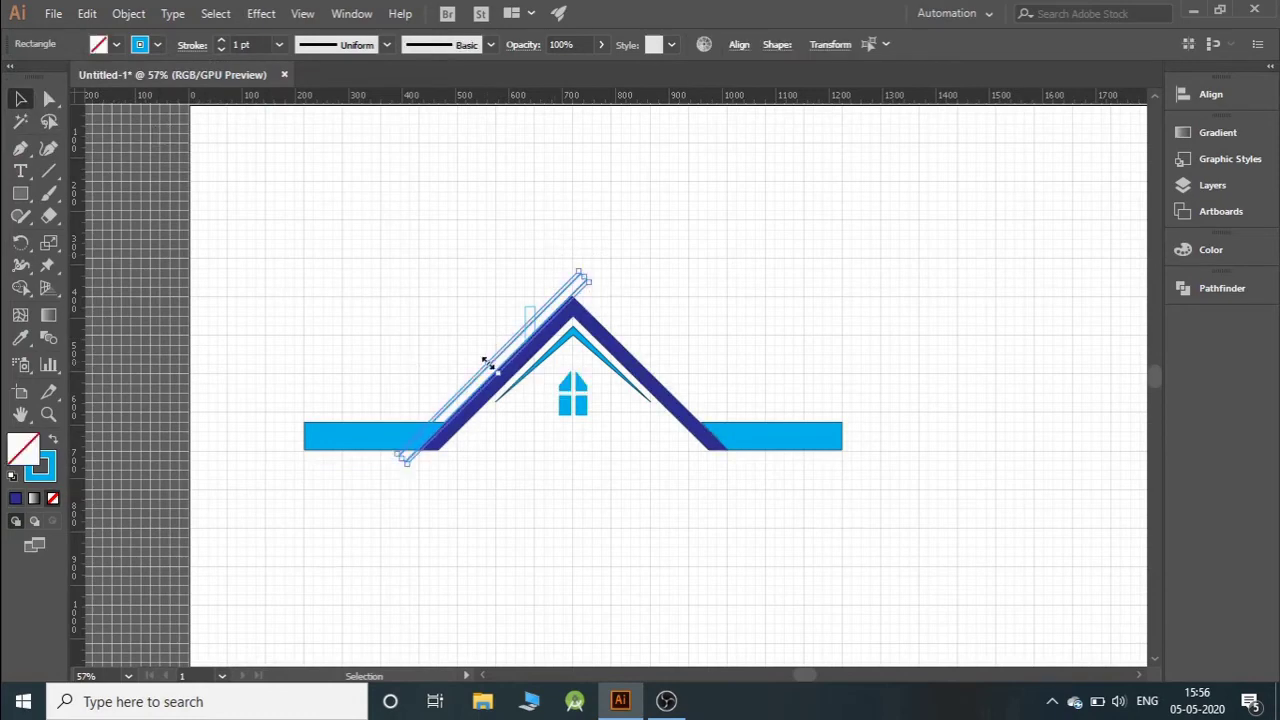
drag(486, 364, 491, 370)
click(548, 352)
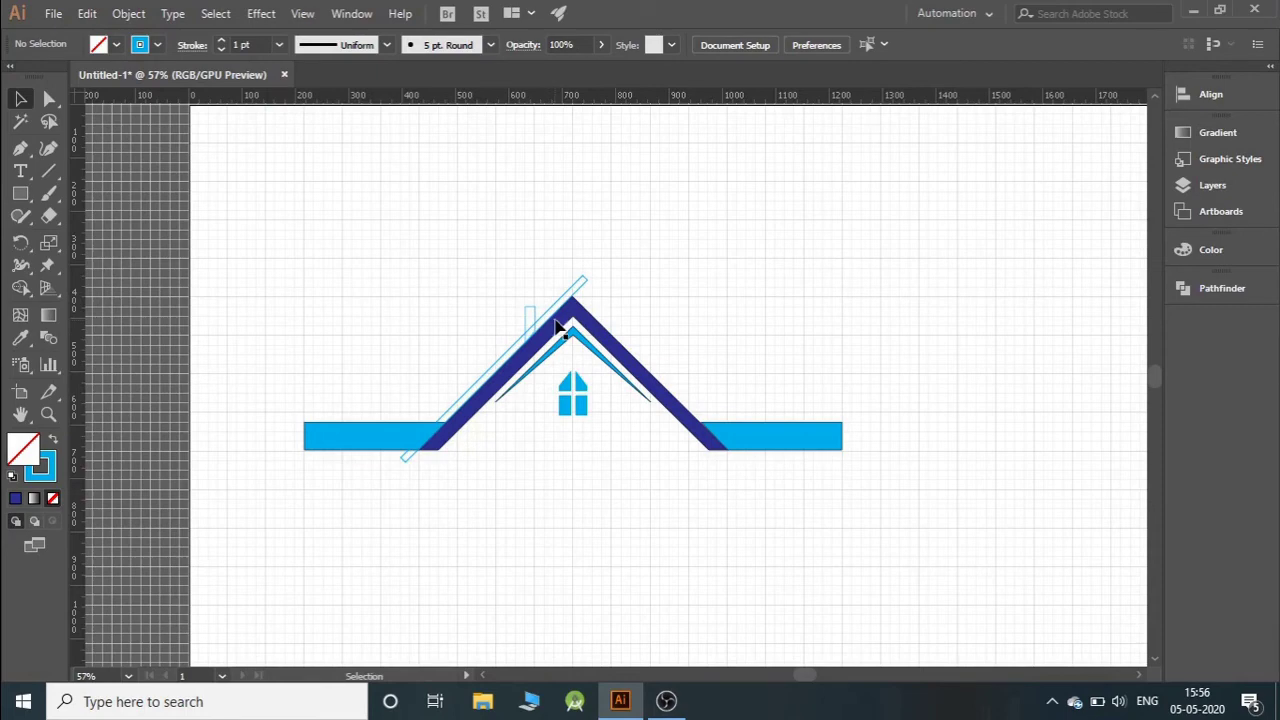
drag(557, 325, 877, 200)
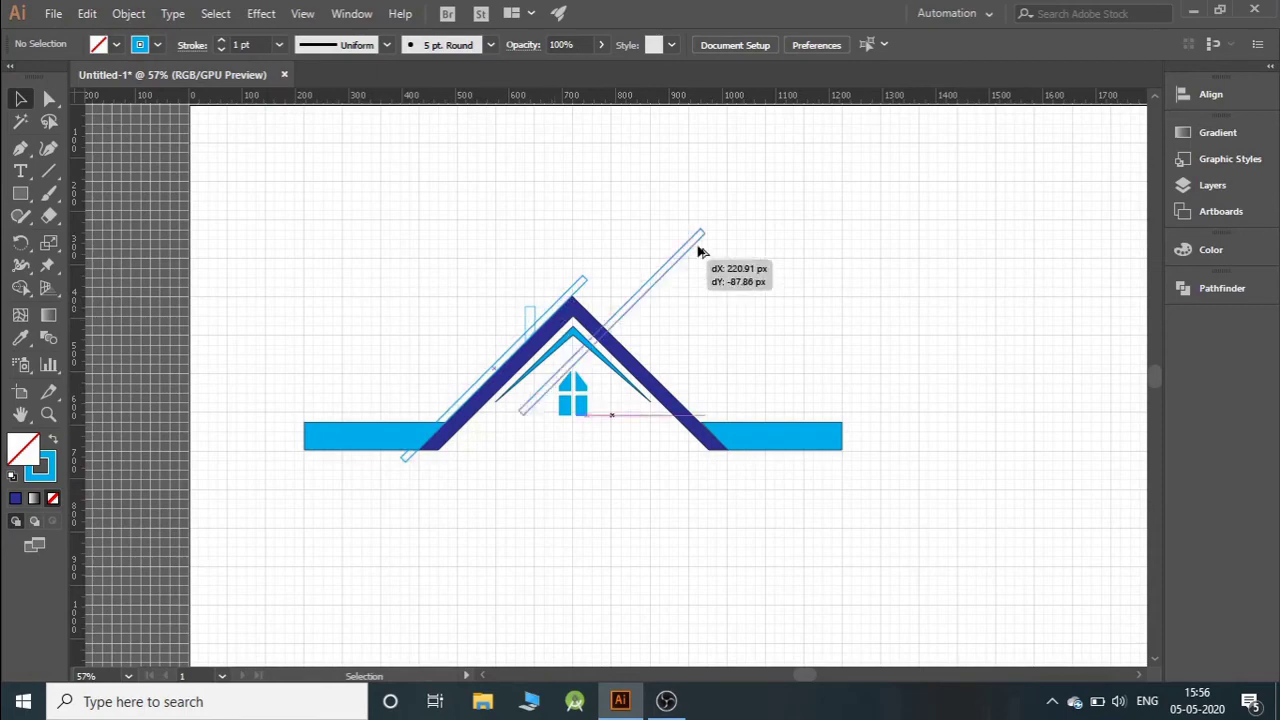
Step: Apply Pathfinder Minus Front to the diagonal strip and left cyan bar
click(382, 362)
click(394, 446)
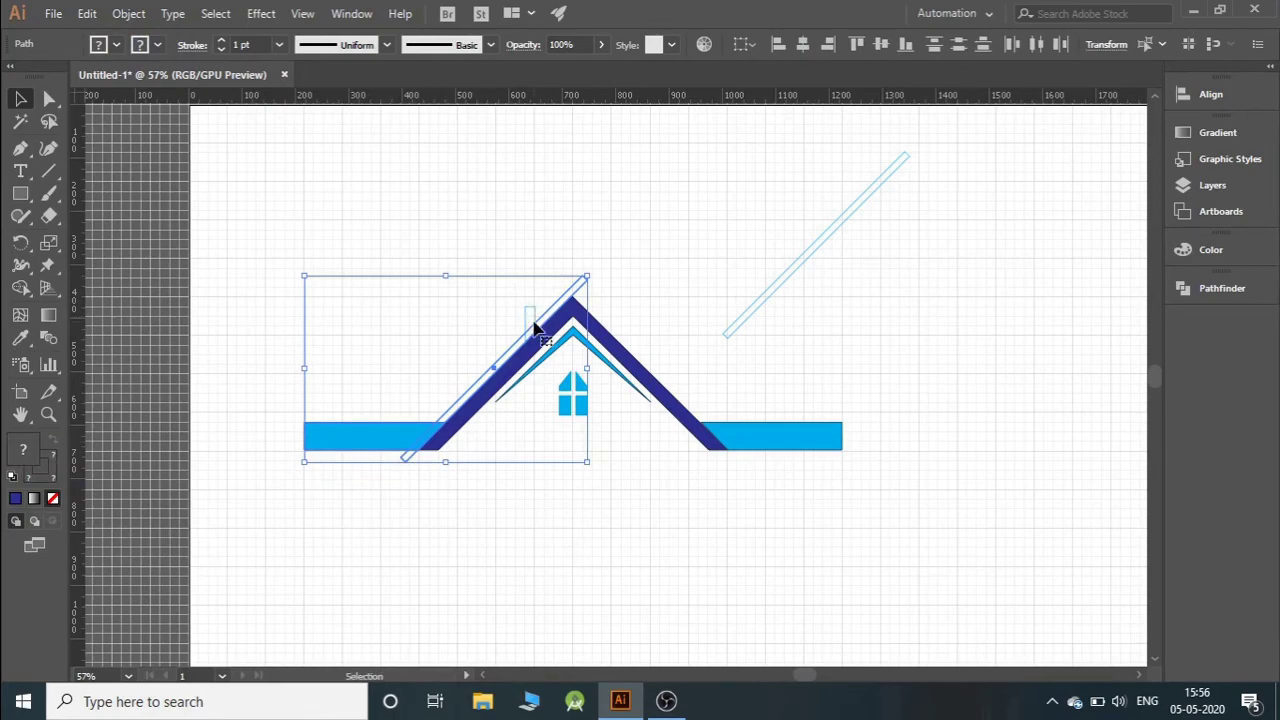
click(556, 300)
click(584, 279)
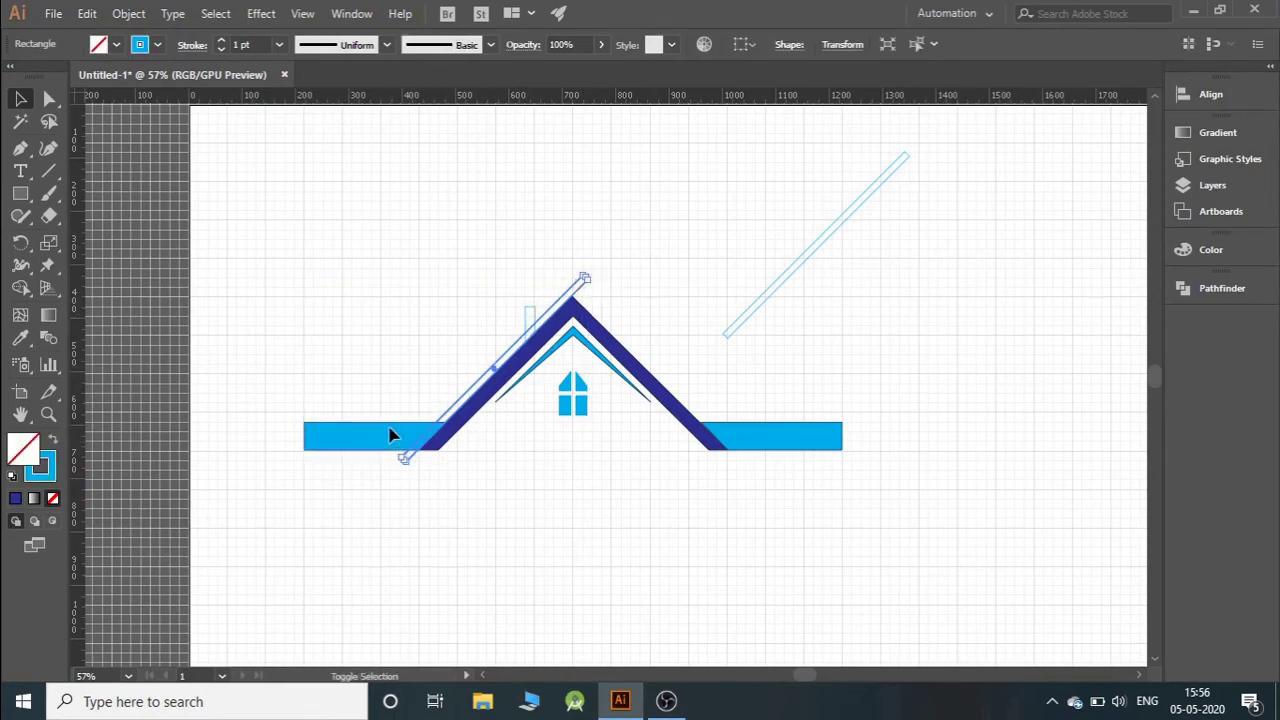
shift+click(391, 434)
click(1222, 288)
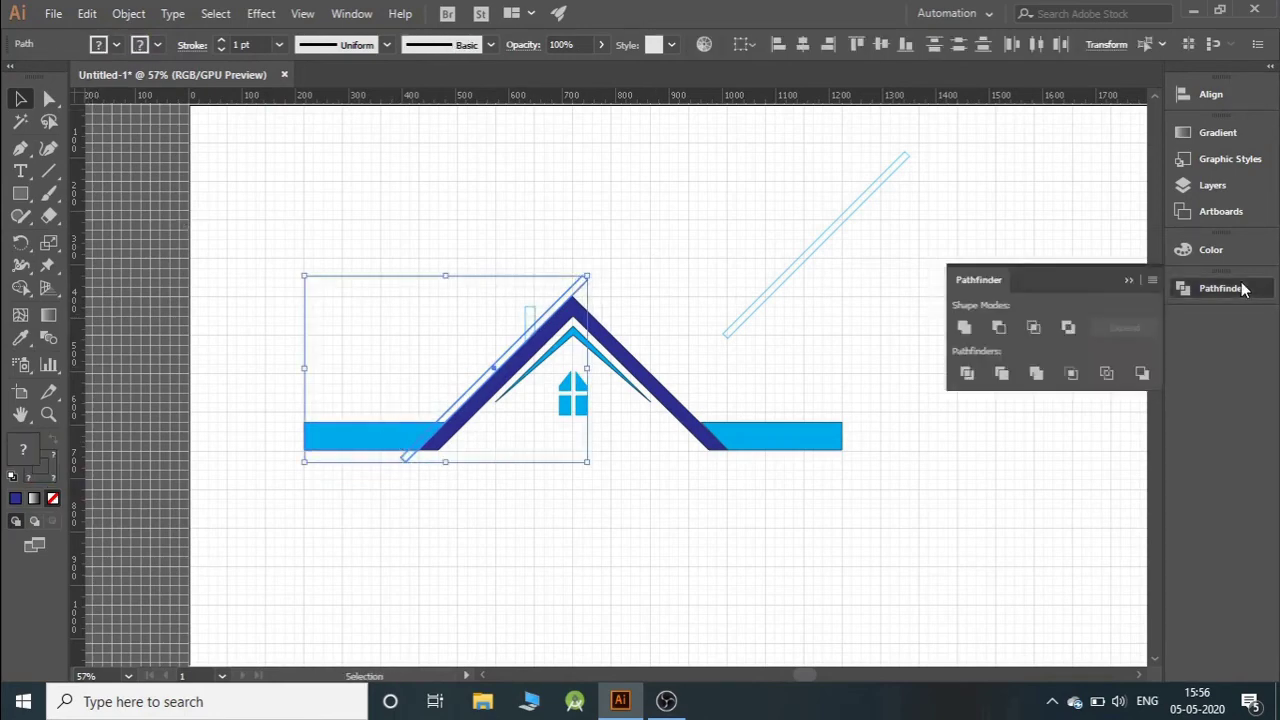
click(999, 329)
Step: Apply Pathfinder Trim with the strip over the left bar, leaving a white gap
click(897, 260)
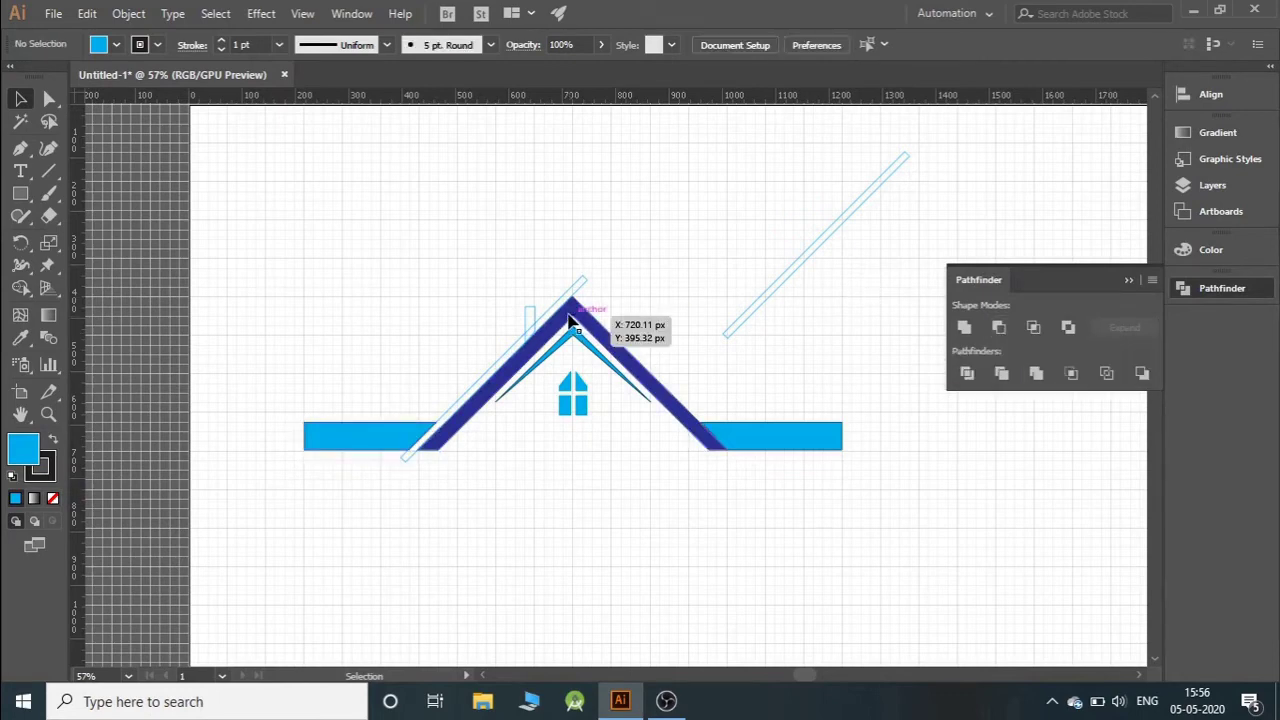
click(585, 284)
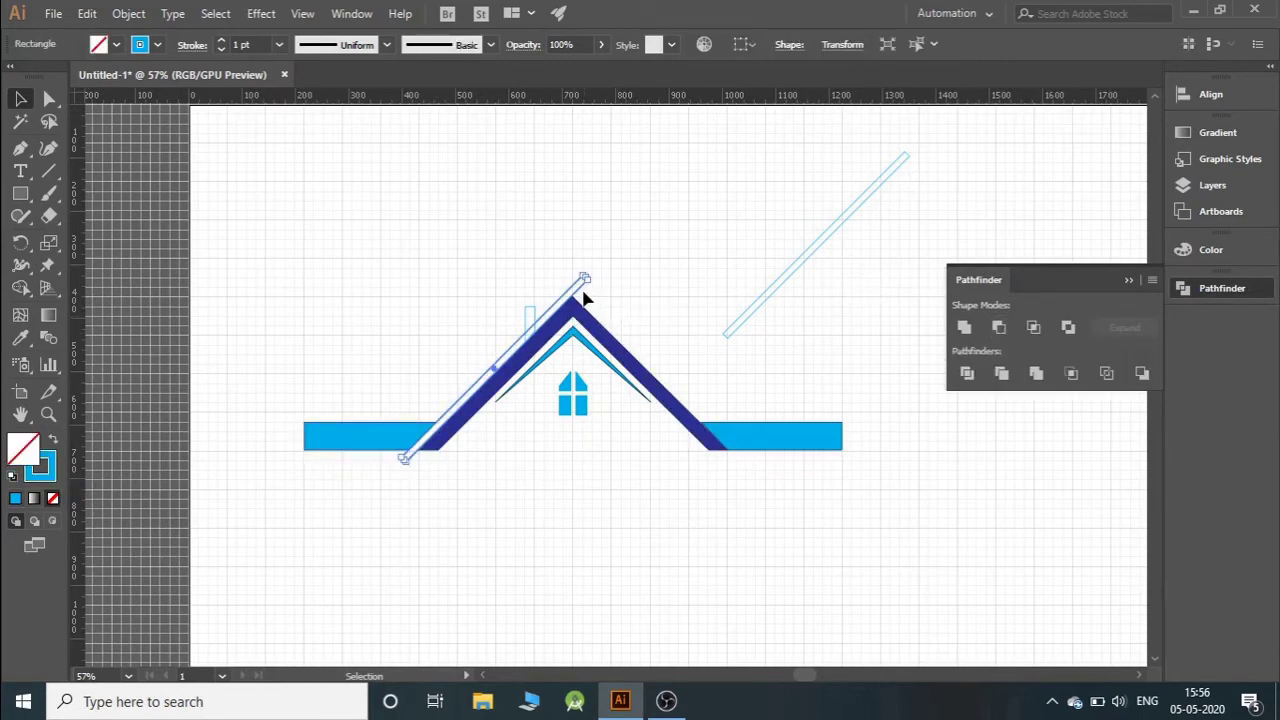
click(1003, 373)
click(565, 240)
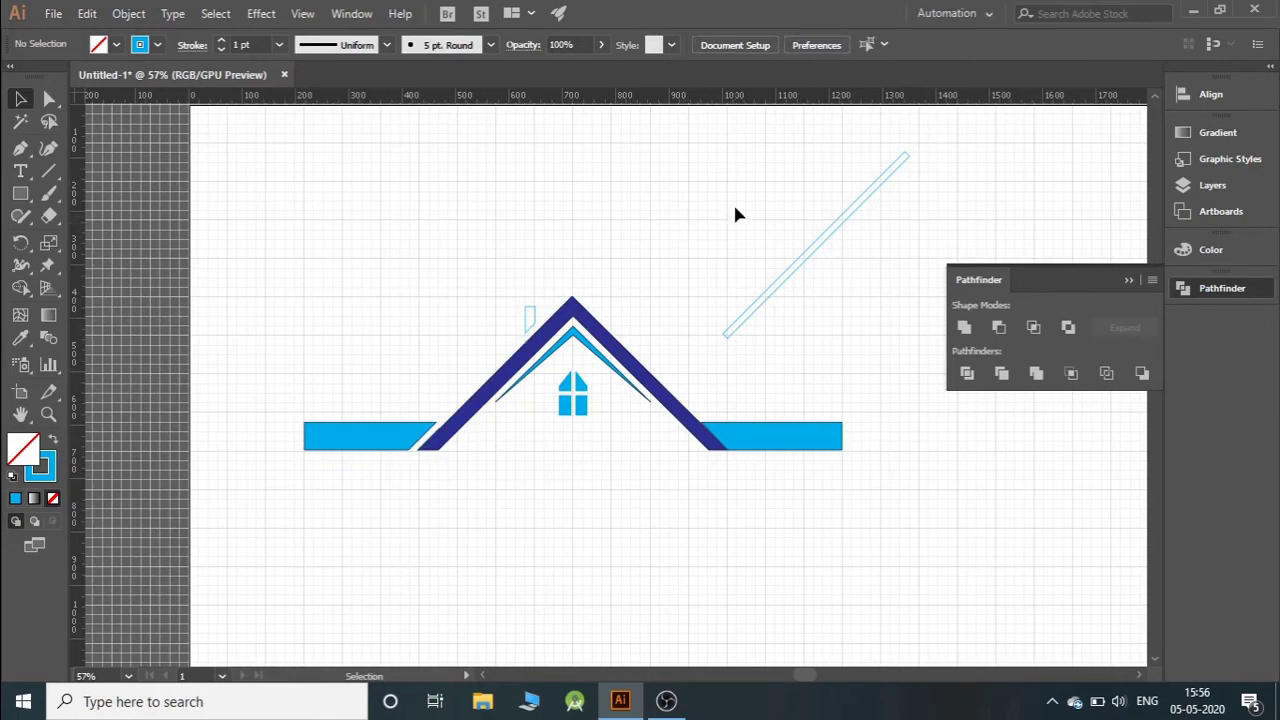
Step: Flip the spare diagonal strip and align it along the roof's right edge
click(821, 244)
drag(920, 160, 690, 125)
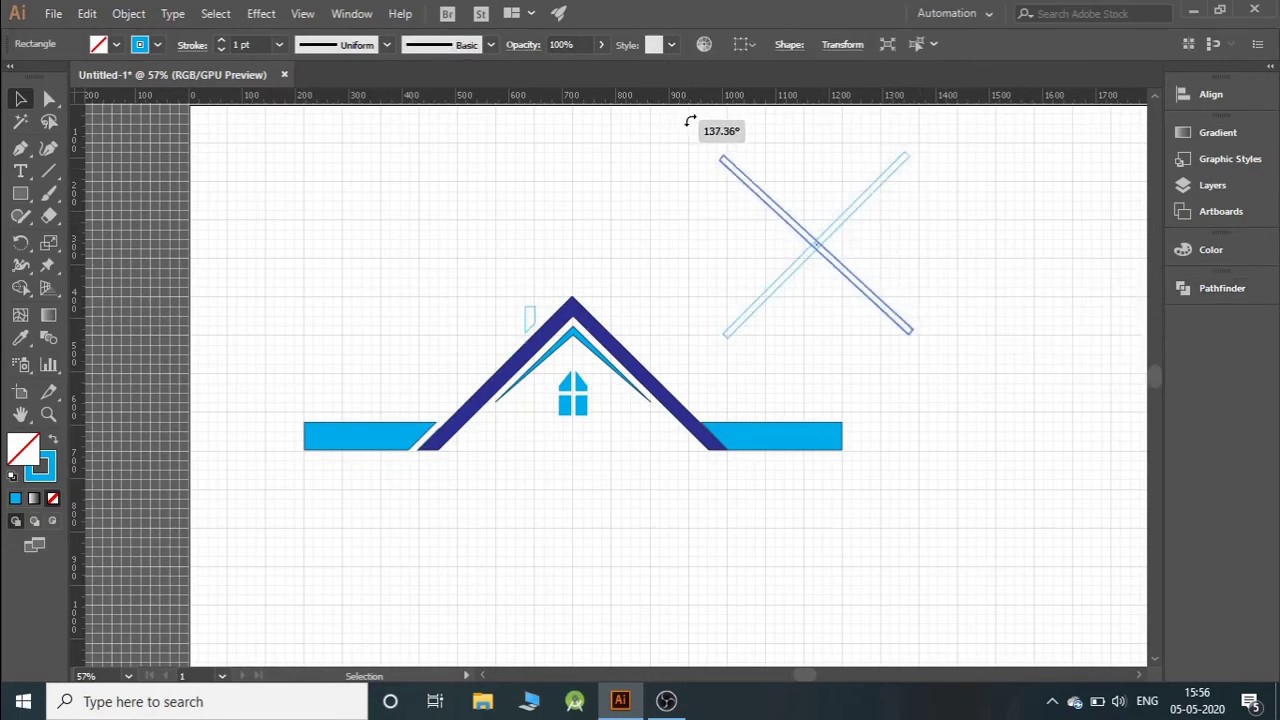
drag(790, 221, 640, 350)
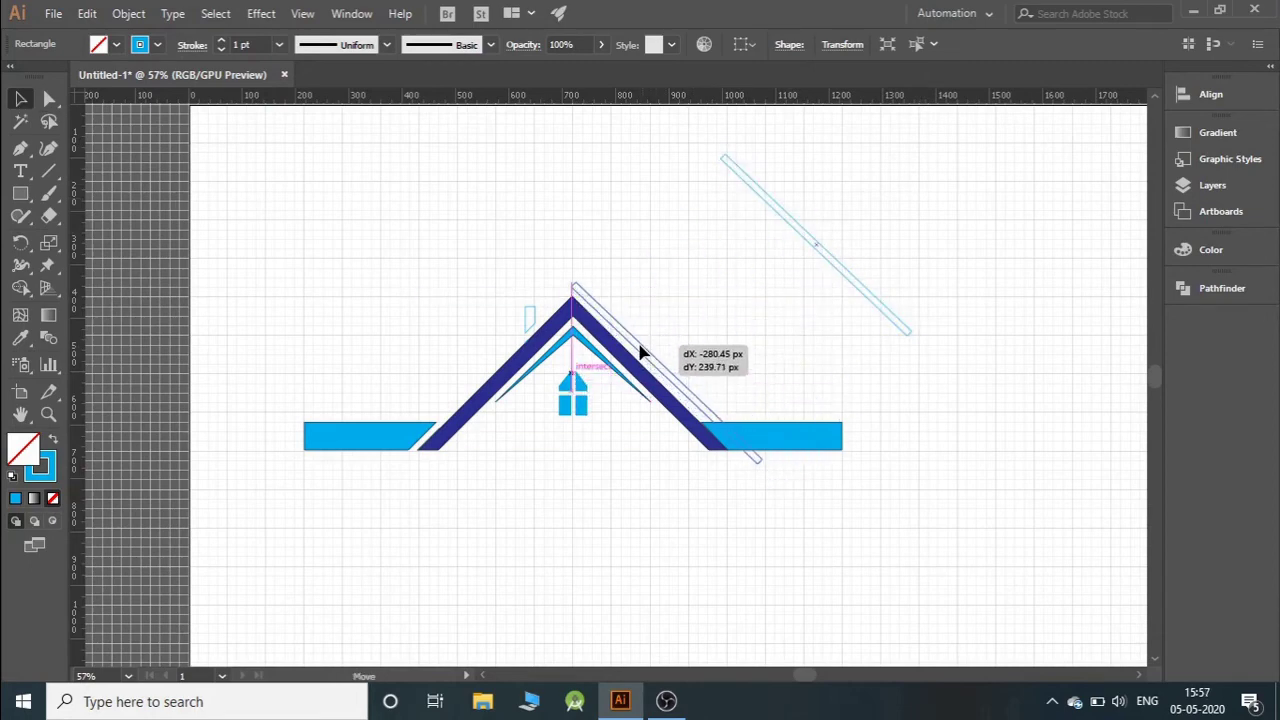
drag(640, 350, 638, 352)
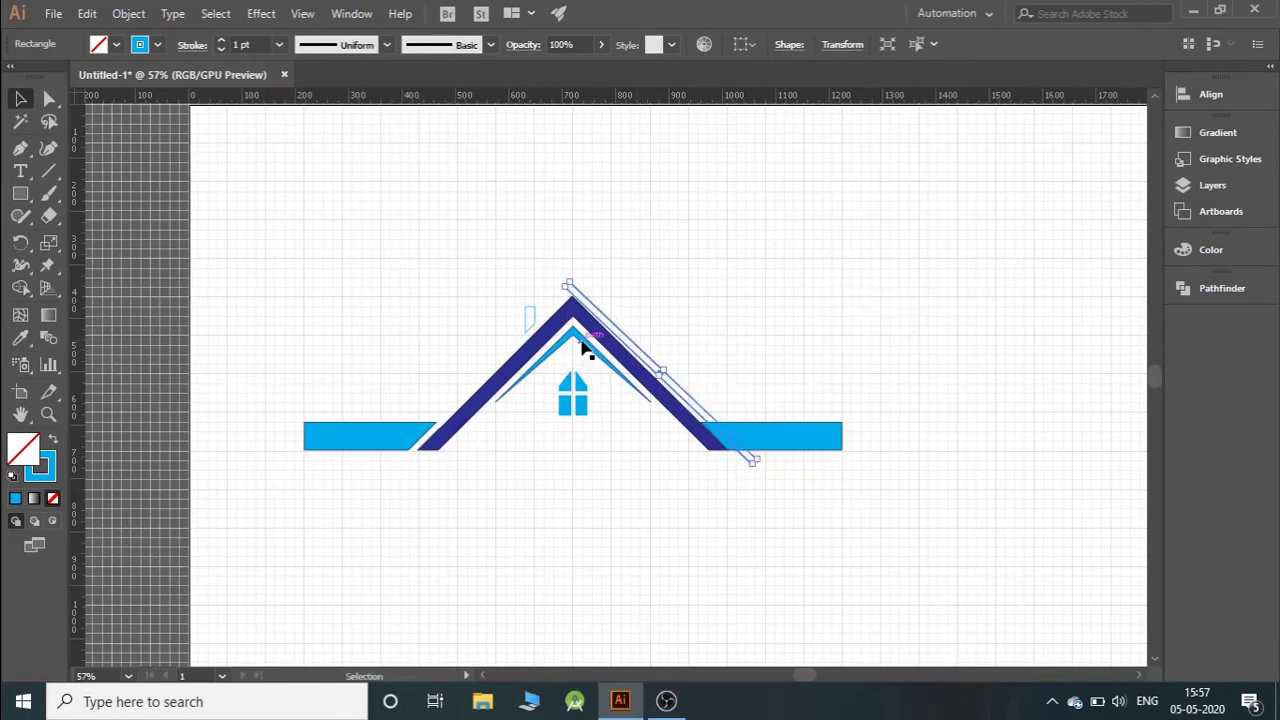
click(600, 320)
click(116, 44)
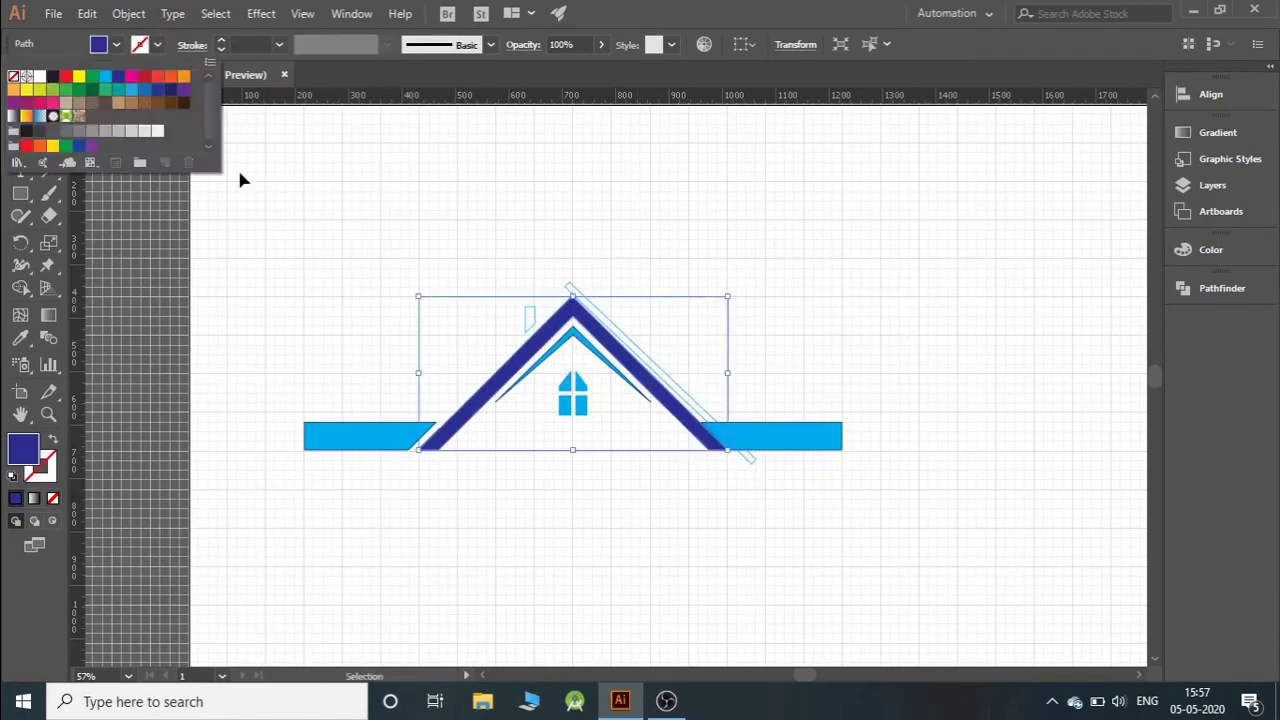
click(917, 308)
click(917, 308)
drag(674, 386, 668, 387)
drag(759, 457, 751, 466)
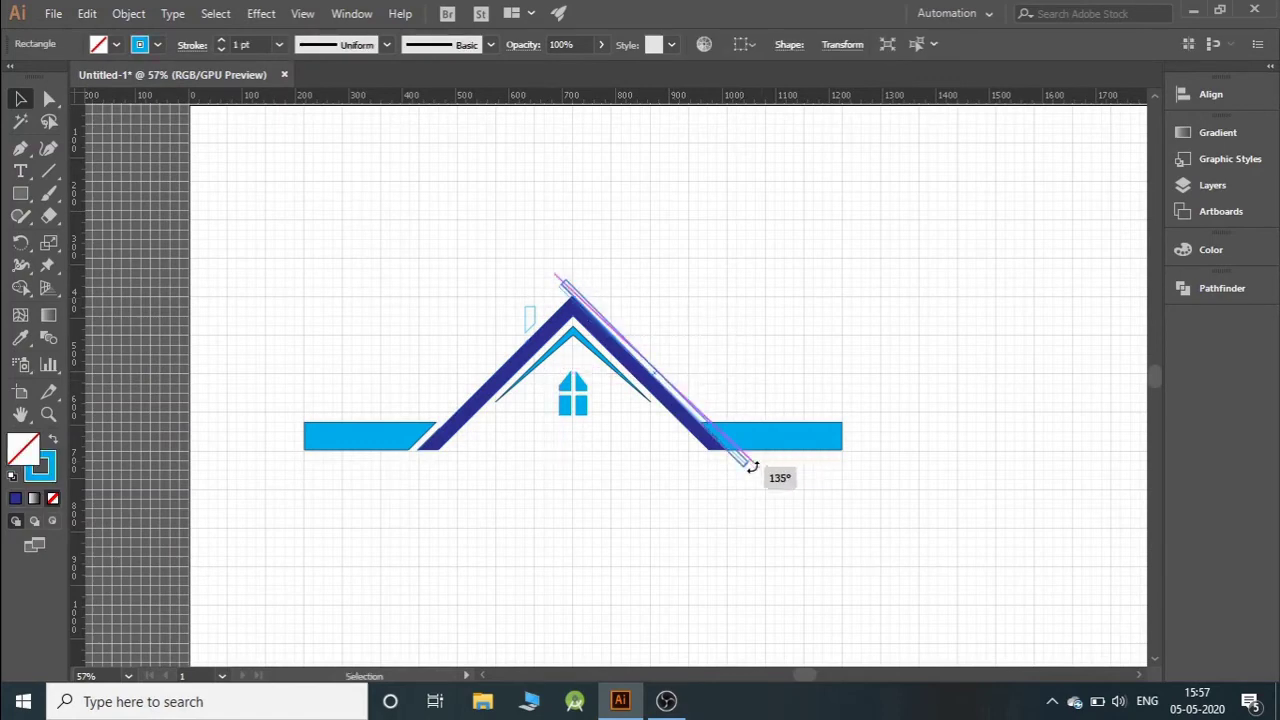
Step: Cut the right cyan bar along the roof diagonal with Pathfinder Minus Front
click(773, 336)
click(655, 372)
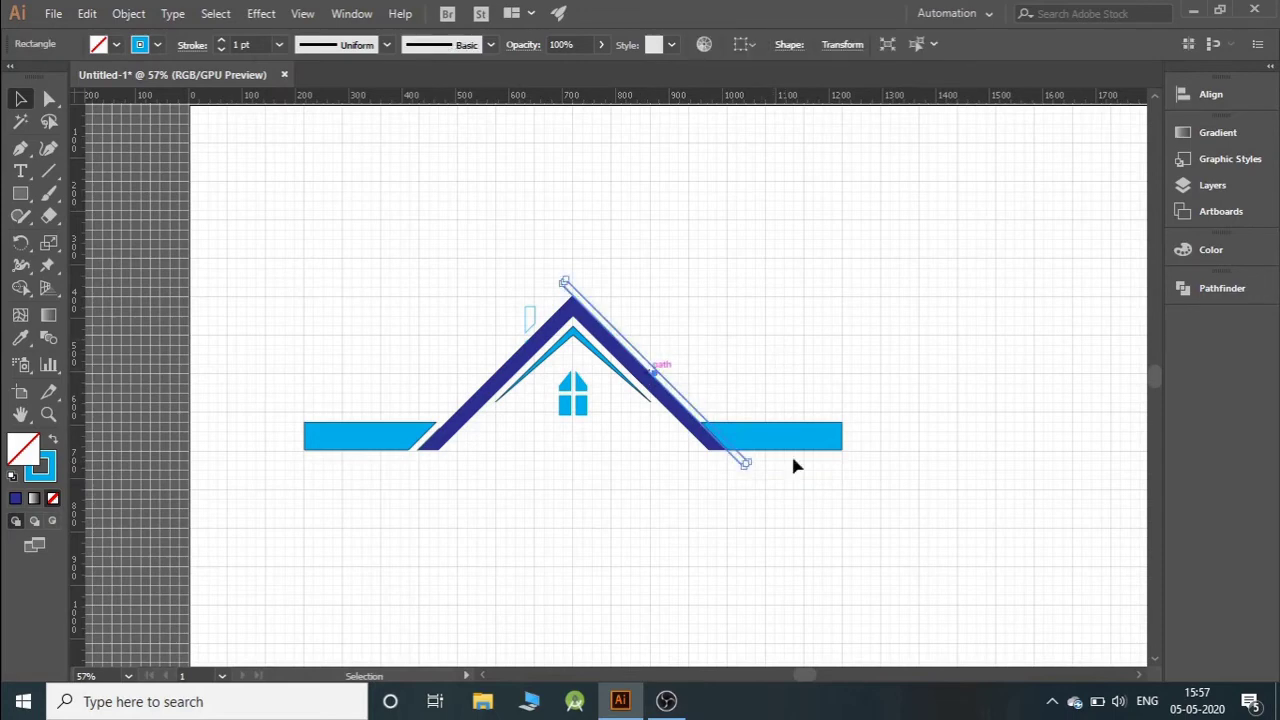
shift+click(800, 444)
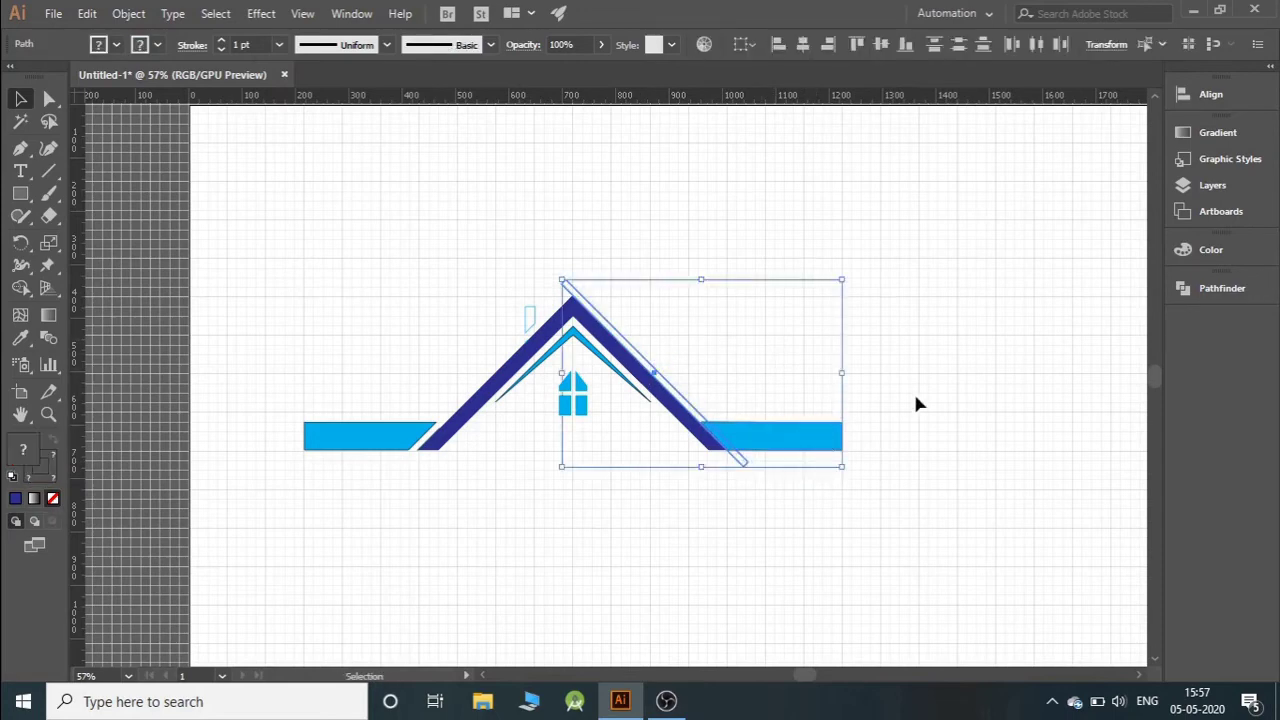
click(1222, 288)
click(998, 327)
click(880, 275)
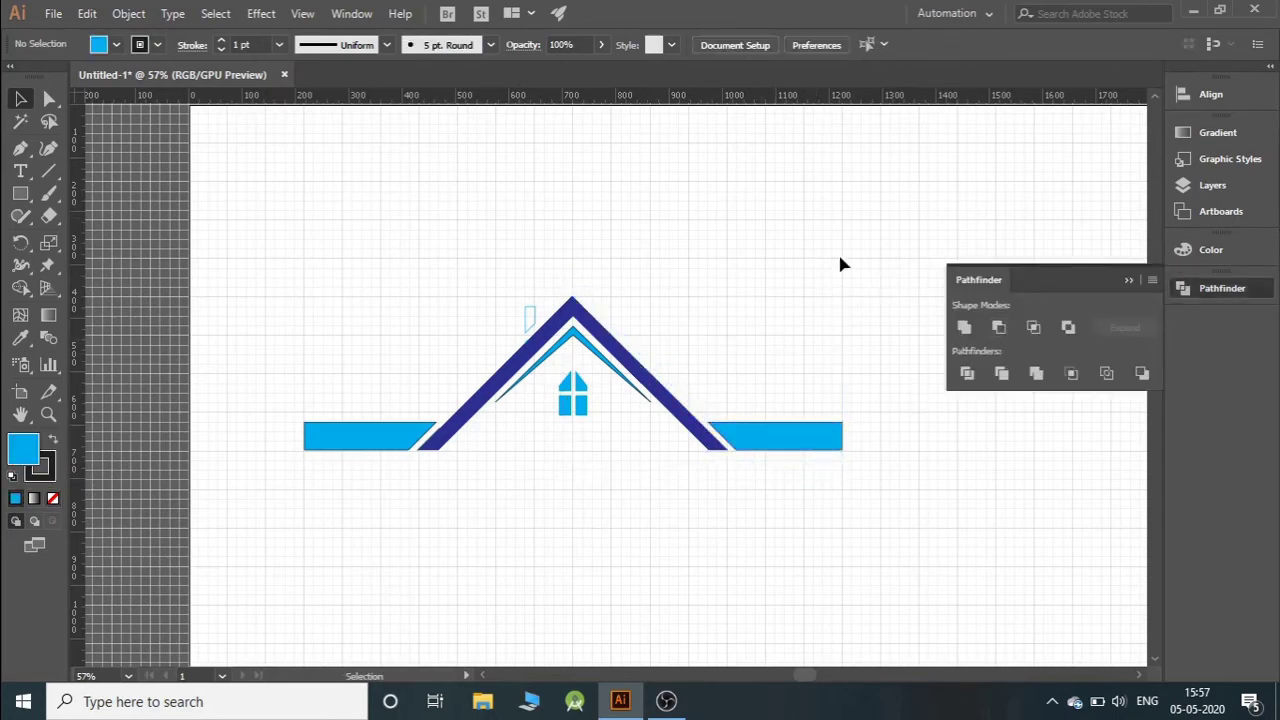
Step: Set the stroke to None on both cyan side bars and the inner chevron
click(790, 437)
click(157, 45)
click(12, 80)
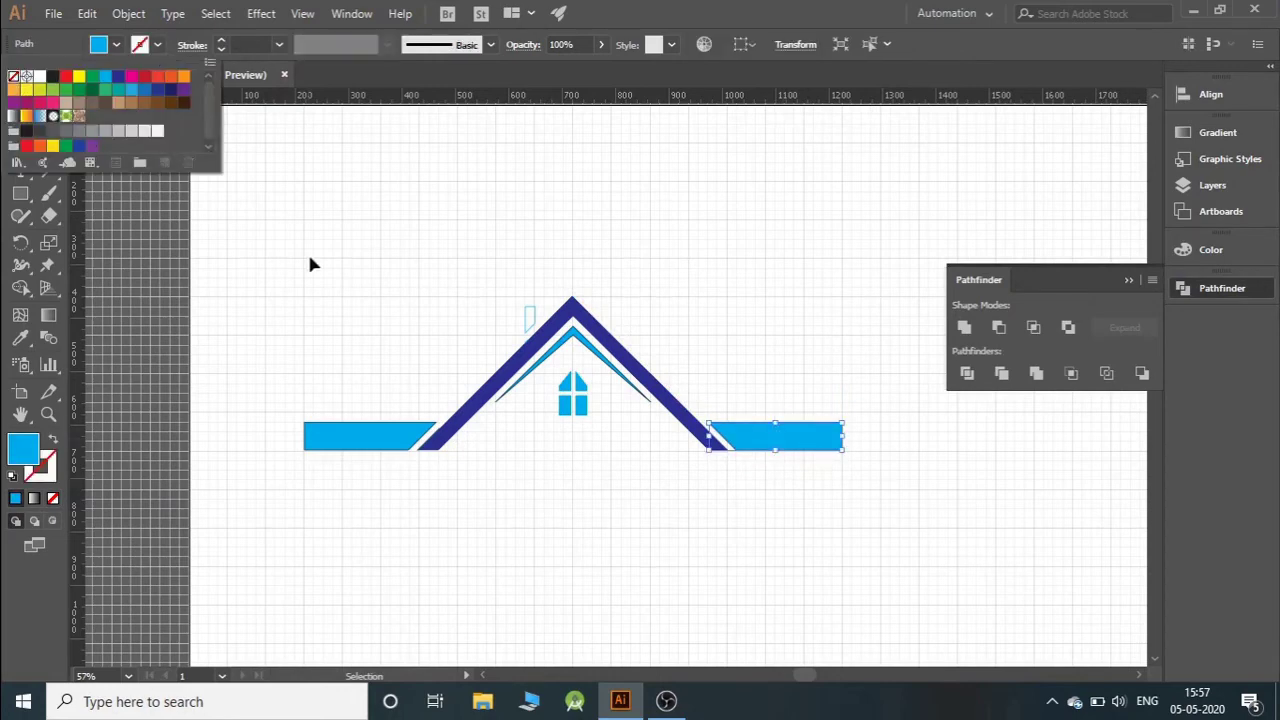
click(377, 437)
click(377, 437)
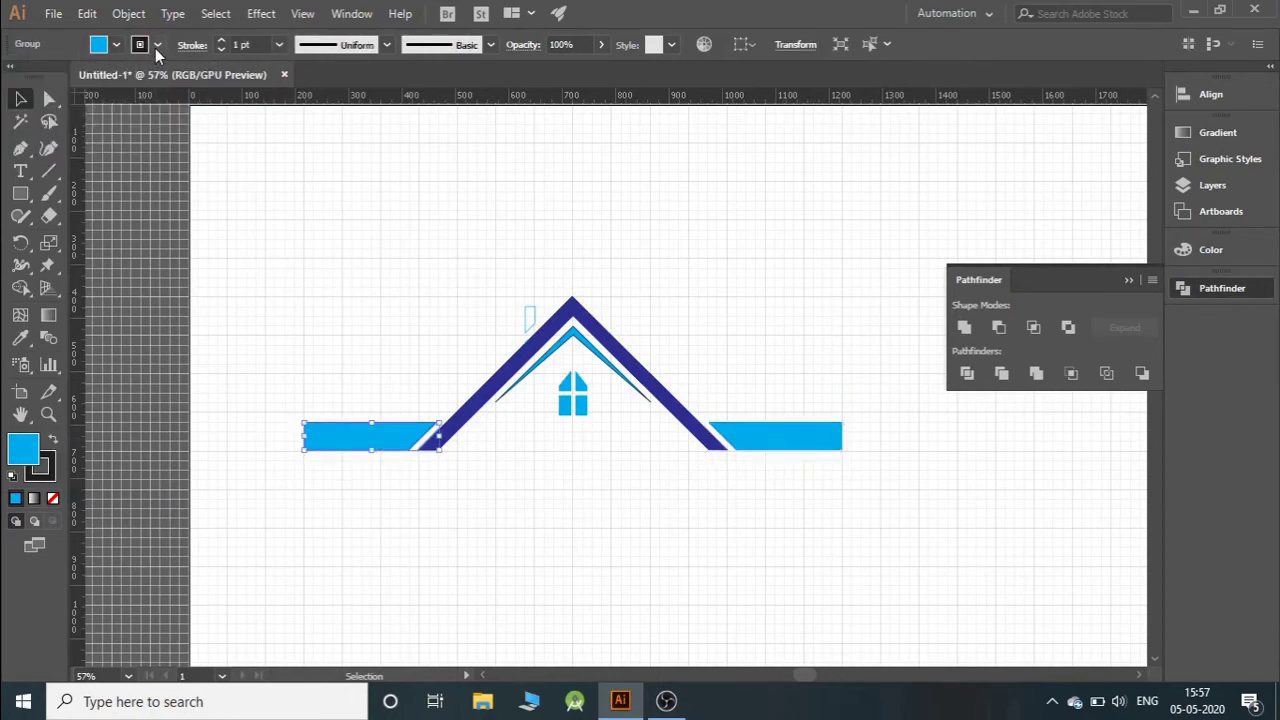
click(157, 45)
click(12, 80)
click(555, 344)
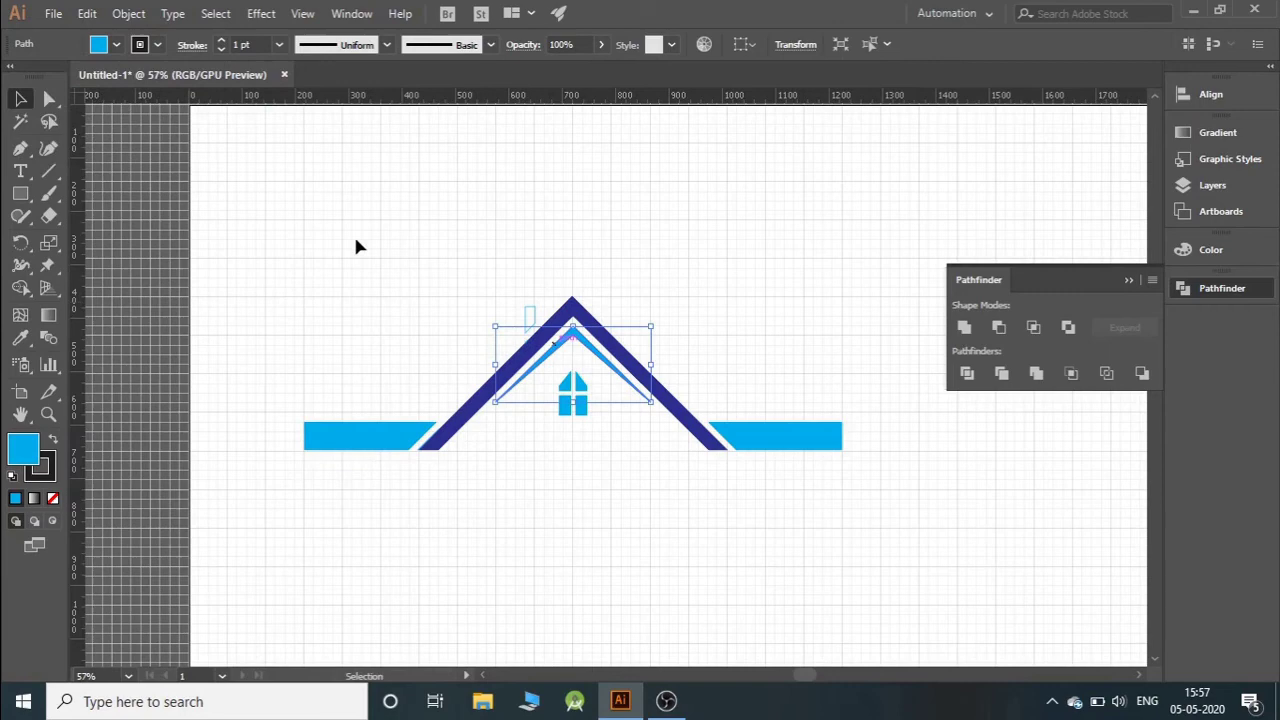
click(157, 45)
click(12, 80)
click(815, 340)
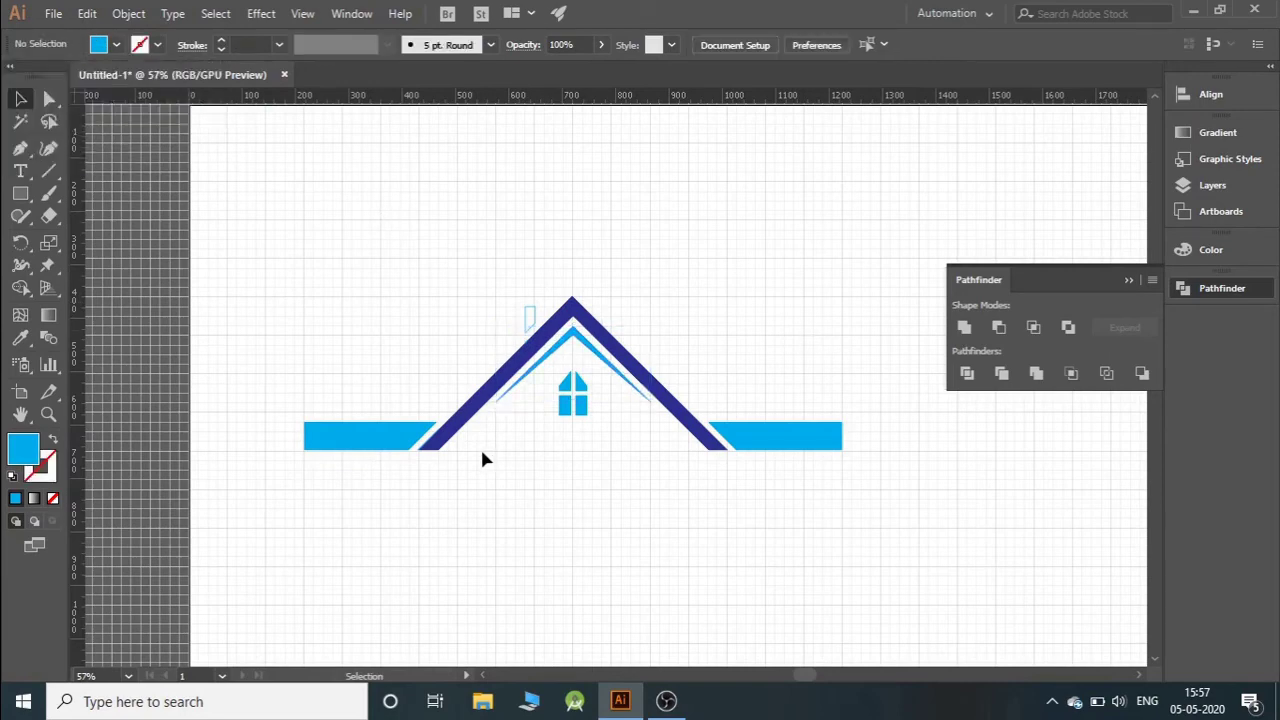
Step: Ungroup the left cyan bar's pieces and collapse the Pathfinder panel
click(432, 444)
click(446, 462)
right_click(427, 452)
click(488, 302)
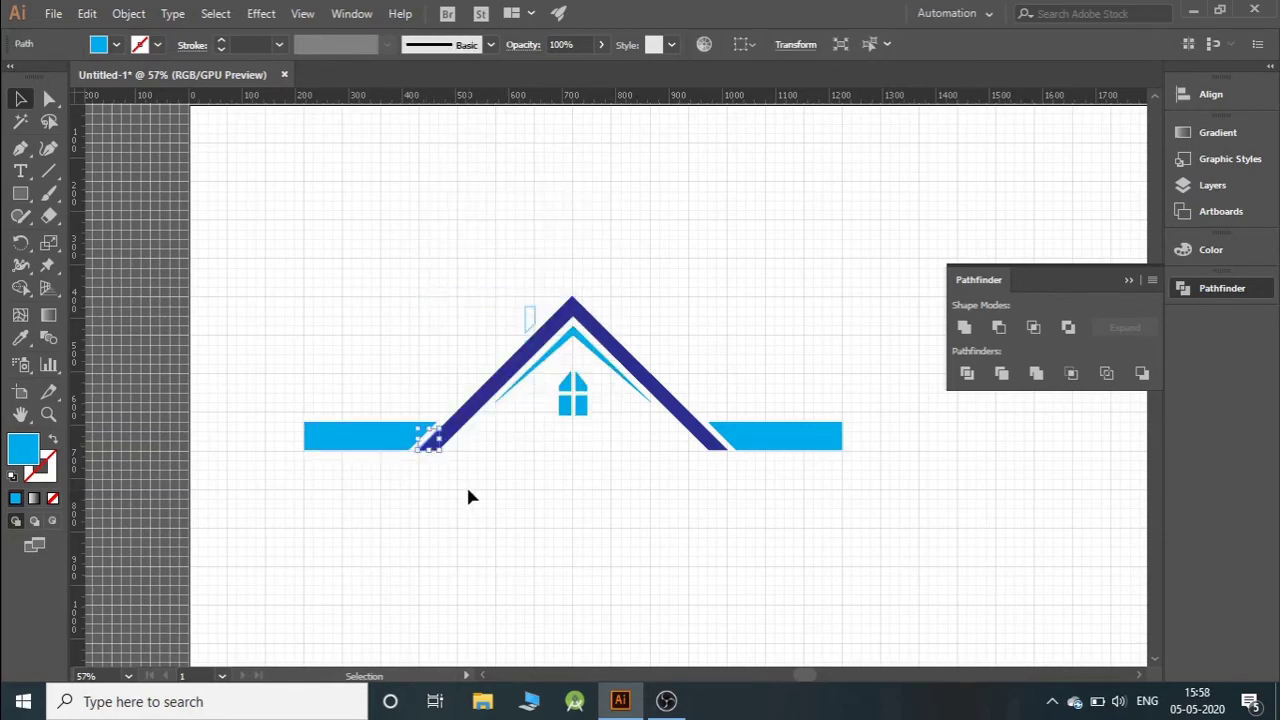
click(504, 472)
click(1128, 280)
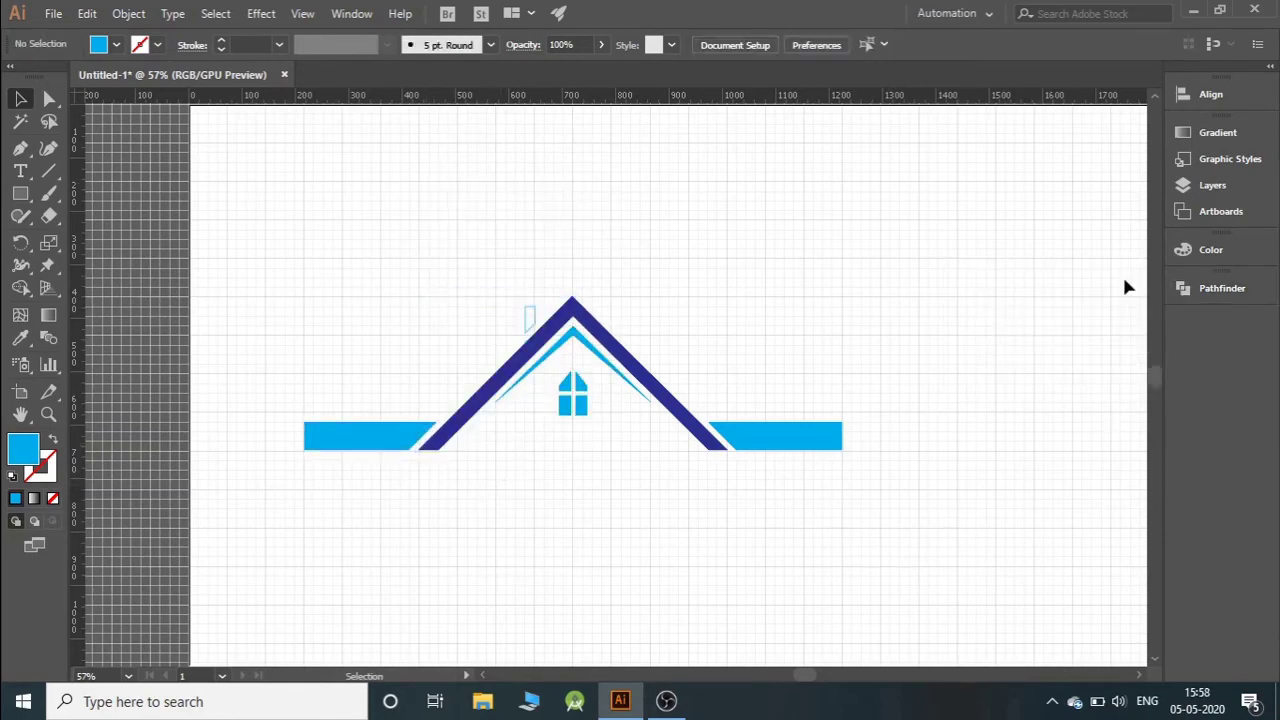
click(19, 195)
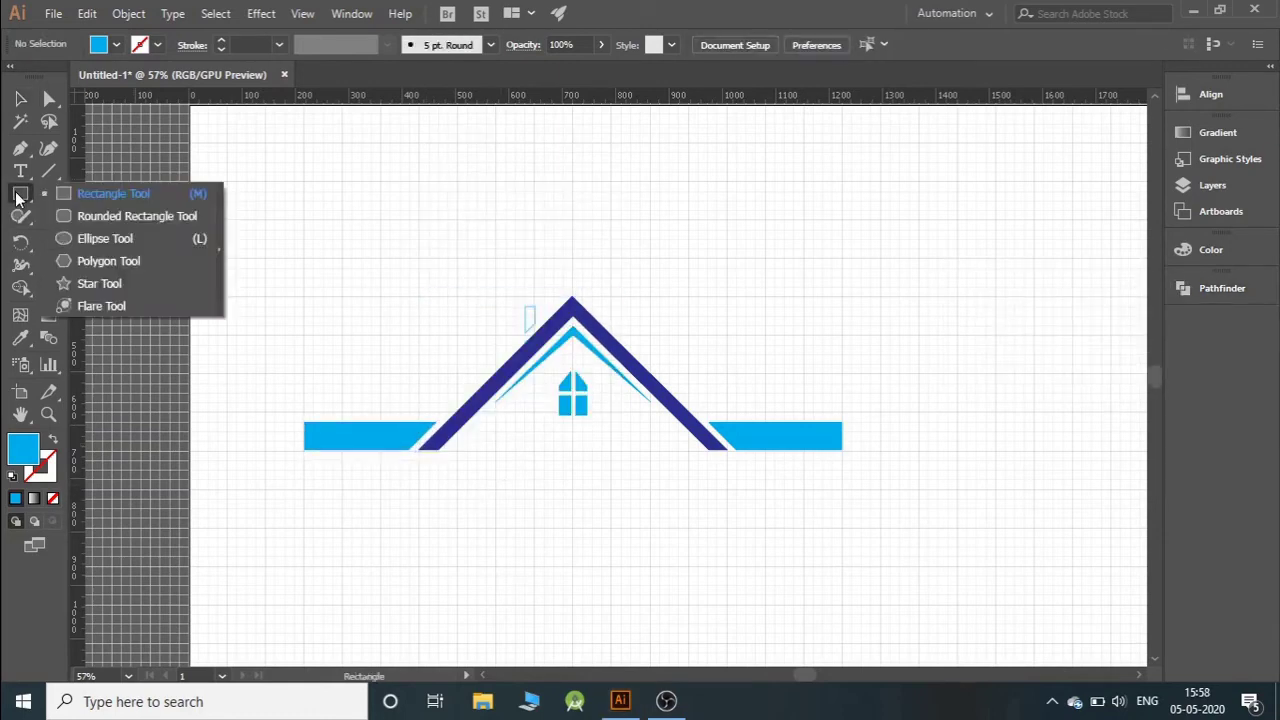
Step: Draw a small rounded rectangle above the roof with no fill
click(94, 217)
drag(387, 254, 418, 258)
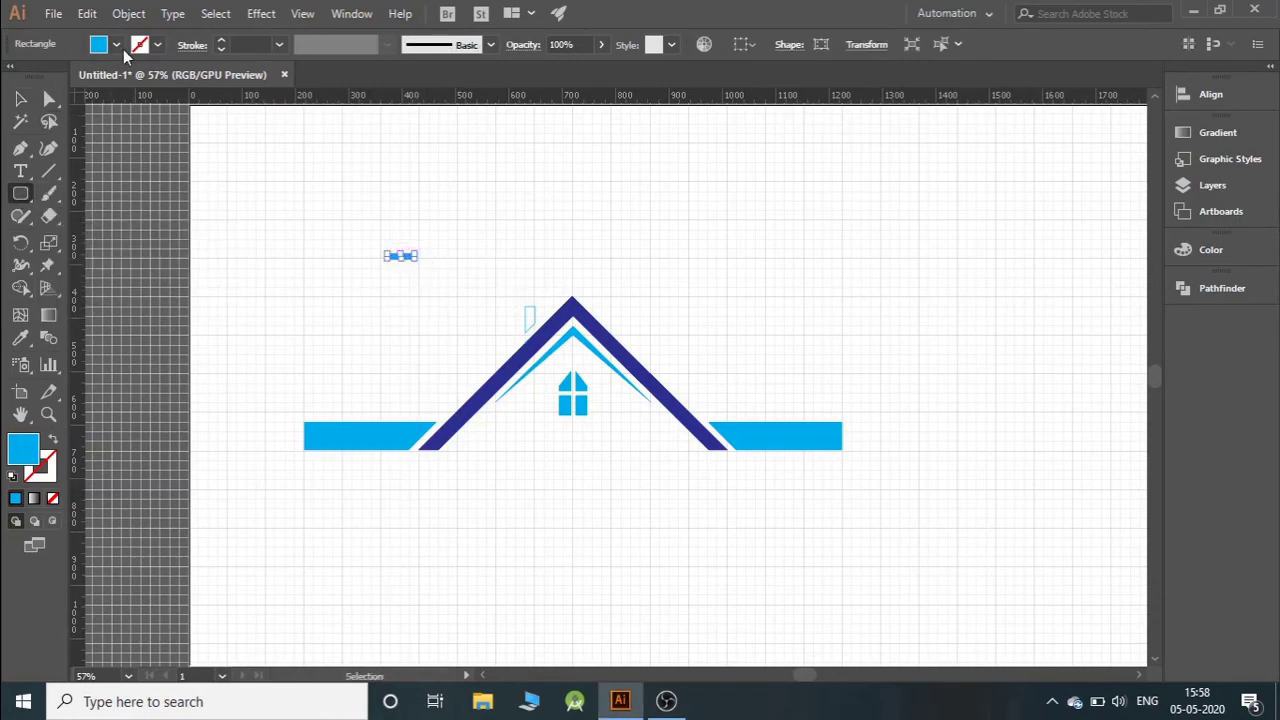
click(116, 44)
click(14, 77)
click(386, 301)
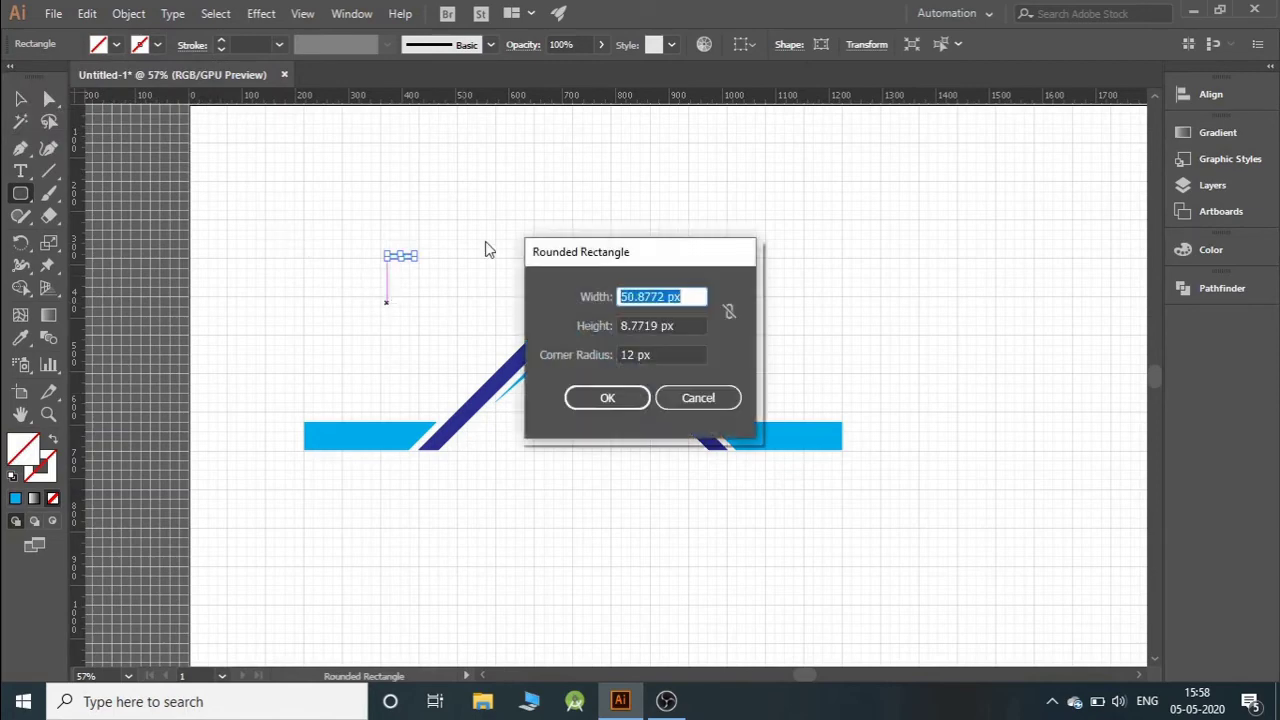
click(716, 400)
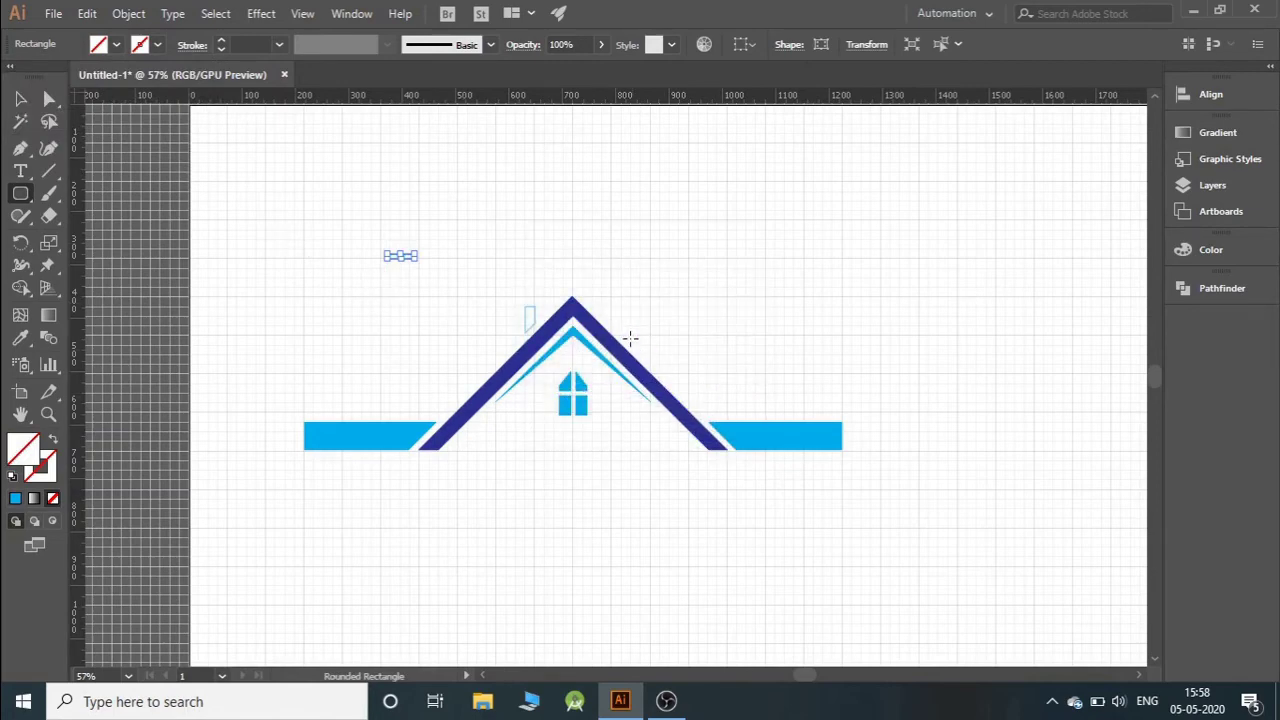
key(v)
key(Delete)
key(ctrl+z)
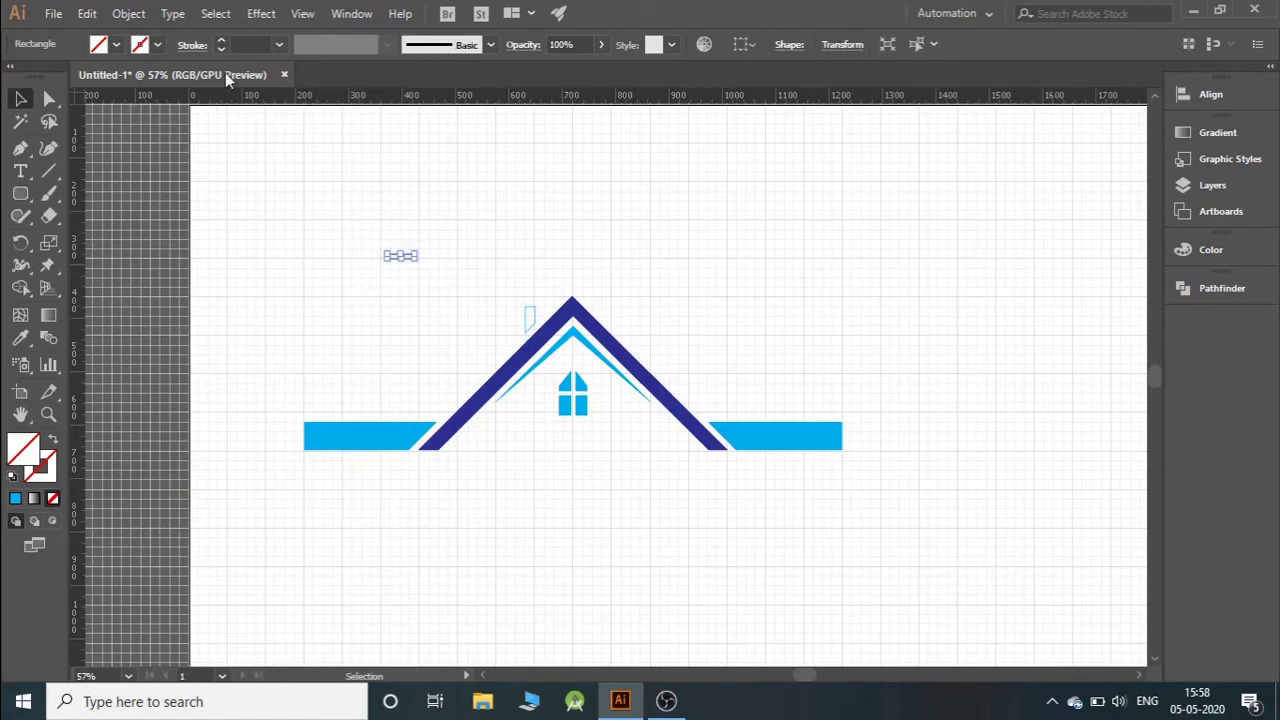
Step: Give the rectangle a cyan outline, move it onto the chimney, and resize it to 46.49×8.77 px
click(157, 44)
click(96, 96)
click(219, 193)
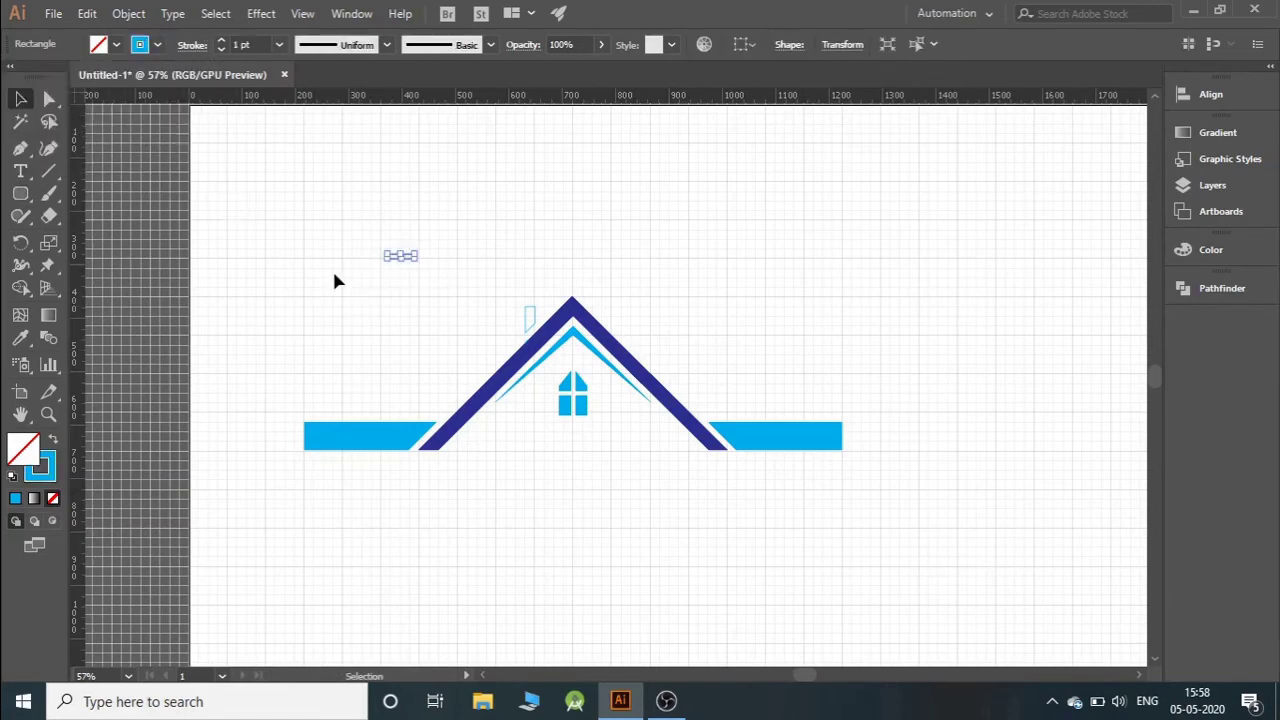
drag(400, 258, 531, 304)
click(628, 285)
click(522, 303)
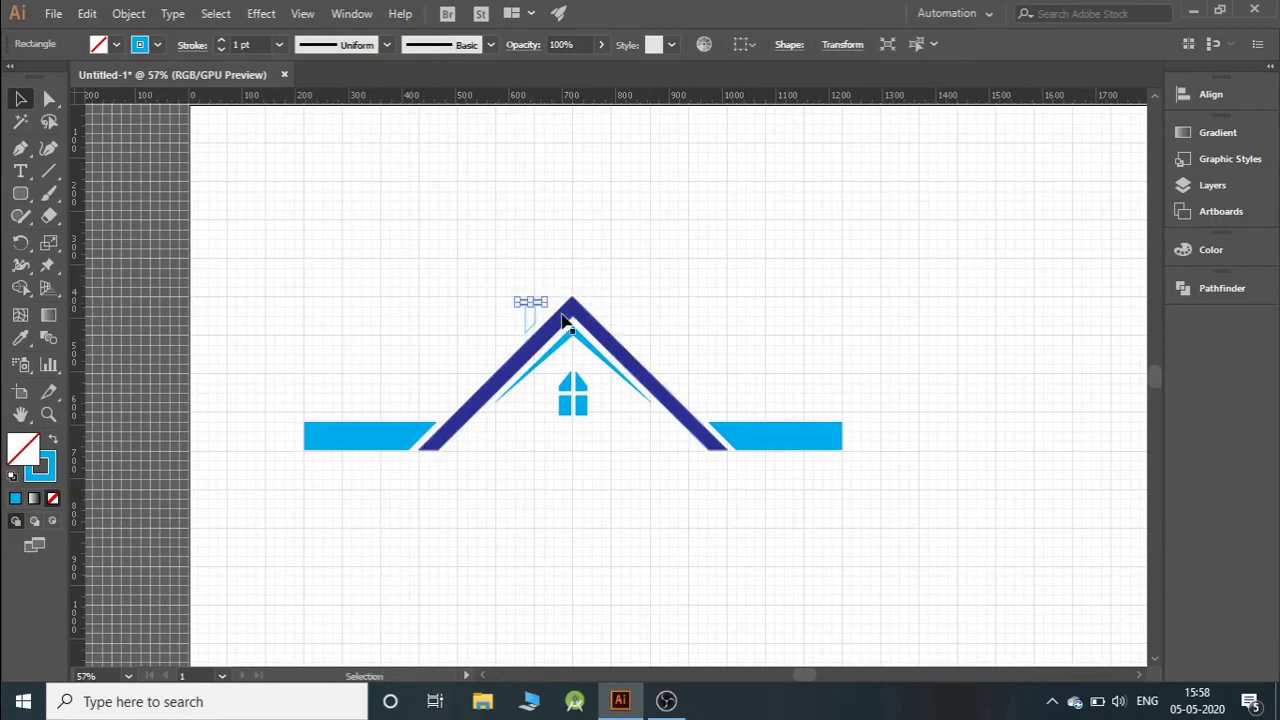
click(484, 231)
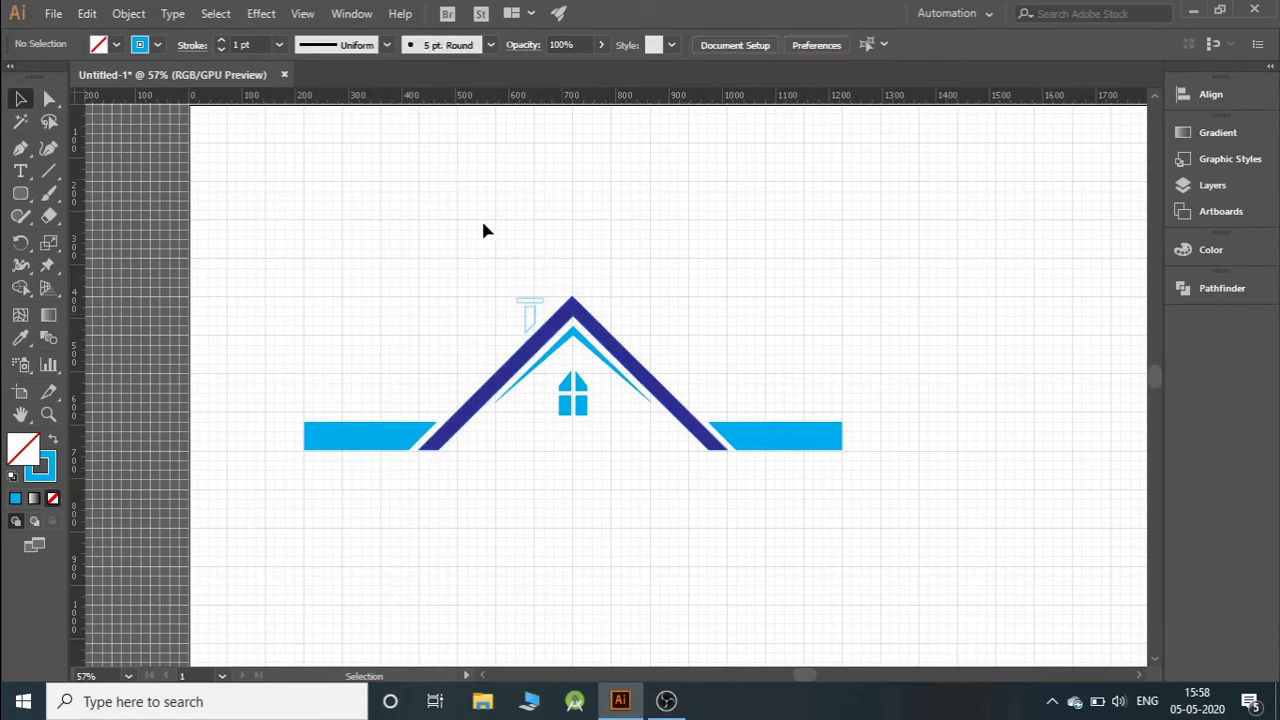
click(535, 310)
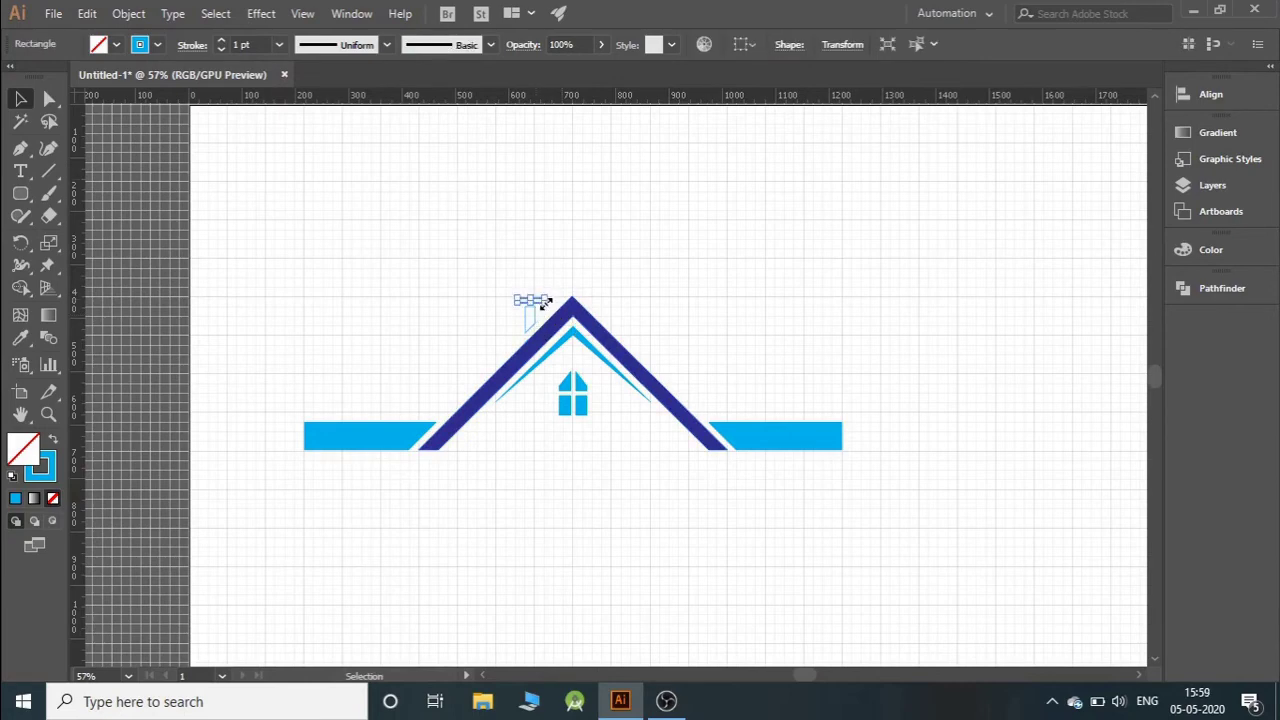
drag(545, 303, 541, 298)
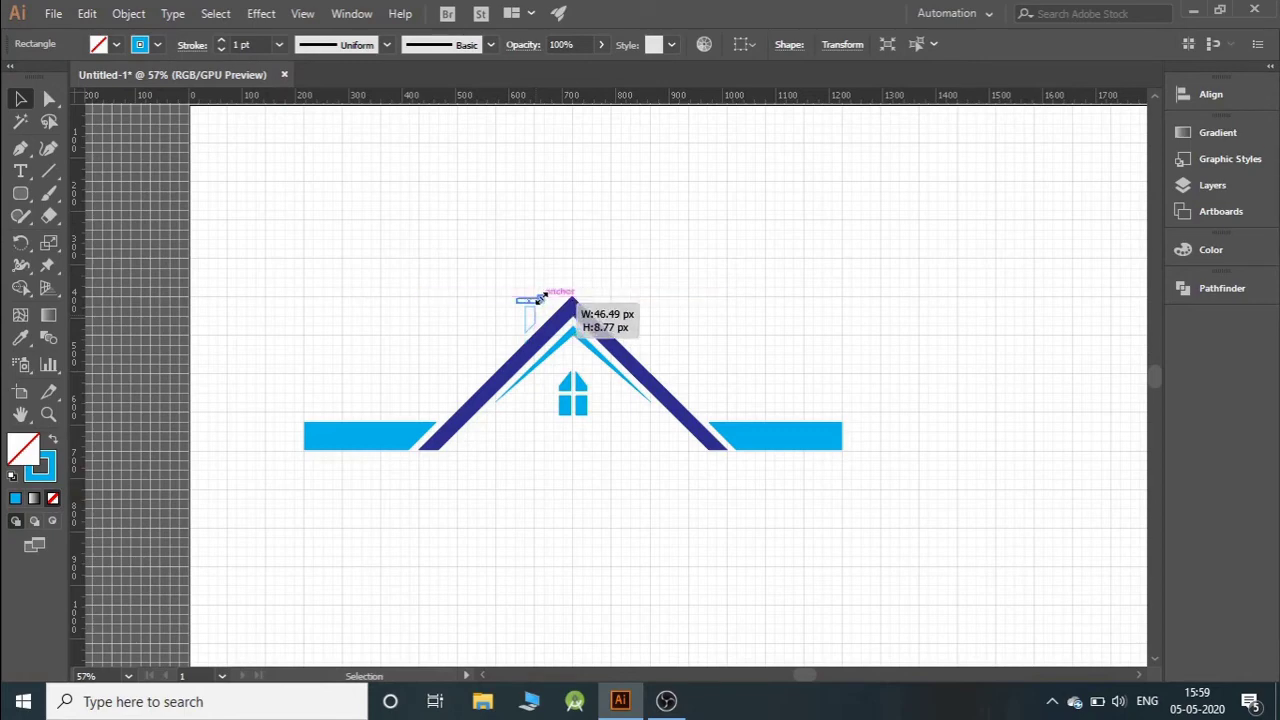
click(556, 246)
Step: Centre the cap over the chimney top
click(527, 316)
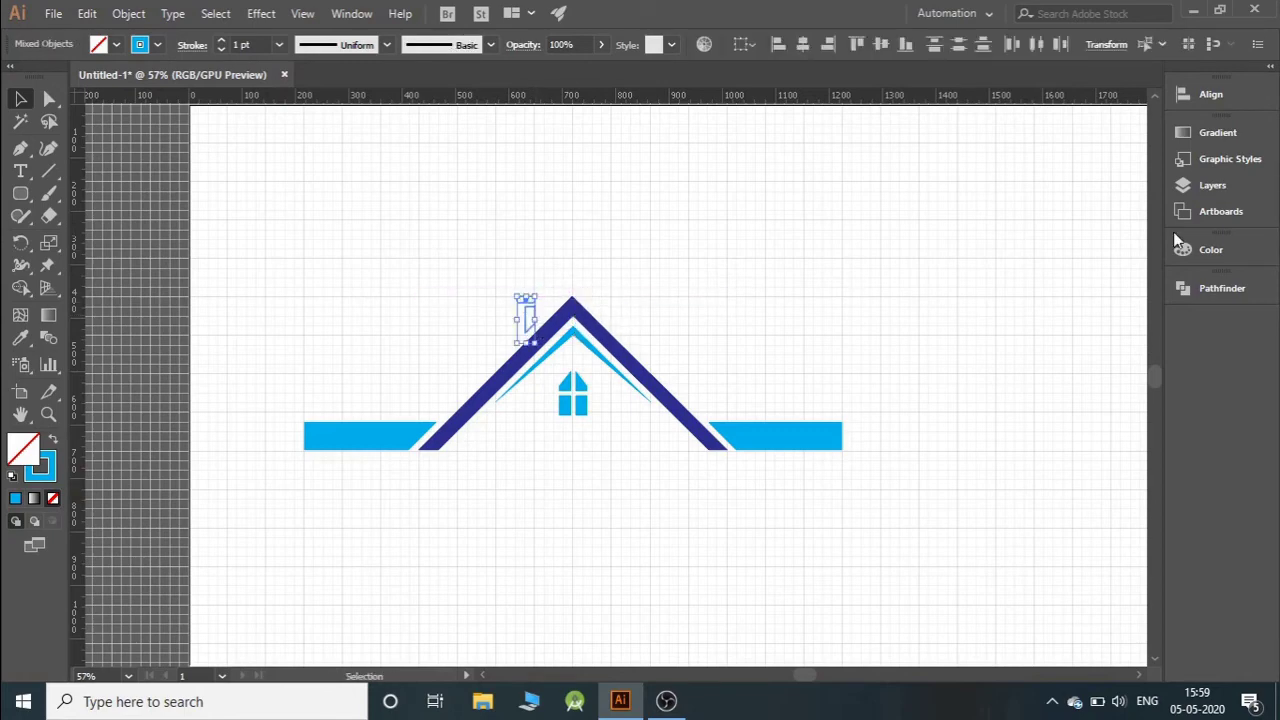
click(1208, 94)
click(817, 161)
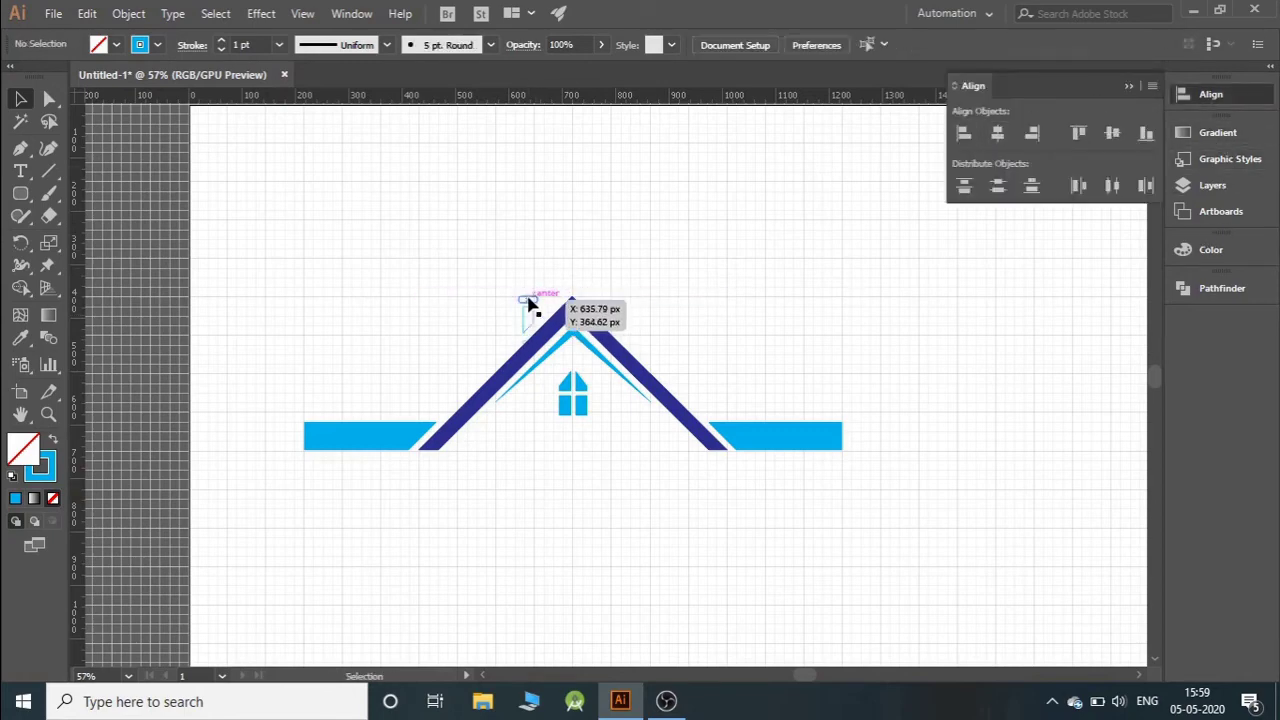
drag(530, 305, 528, 300)
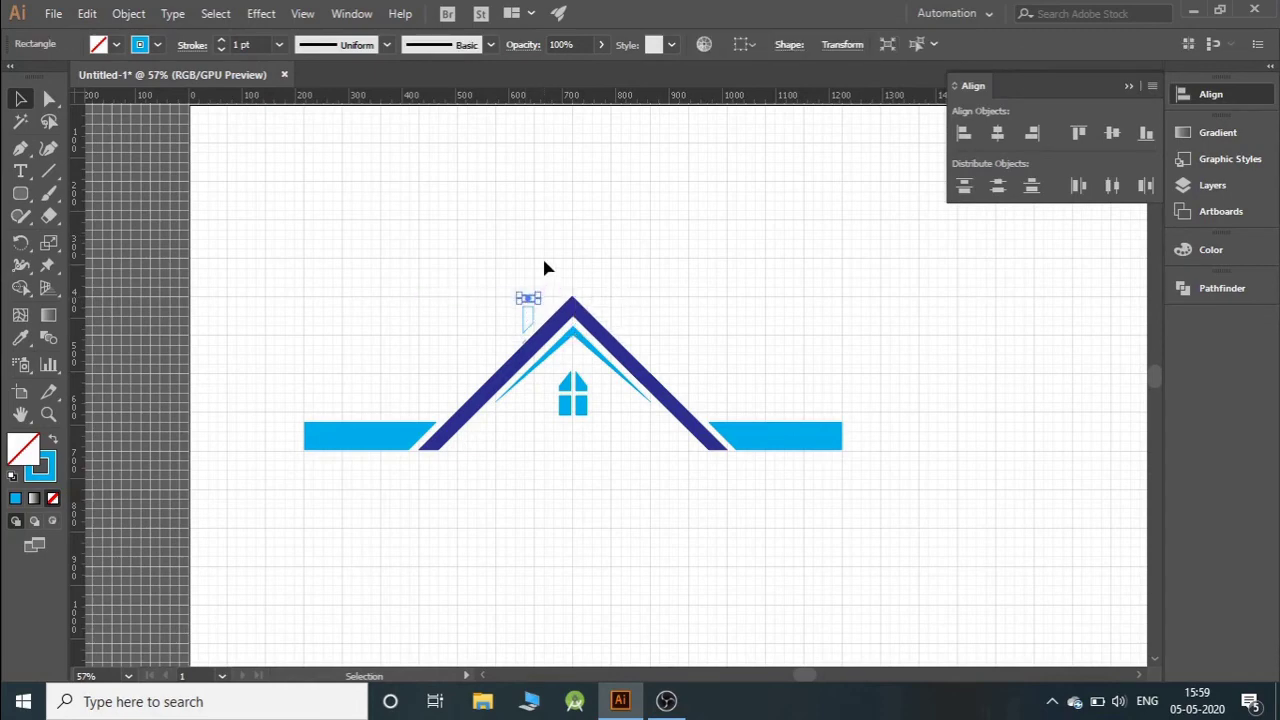
click(545, 268)
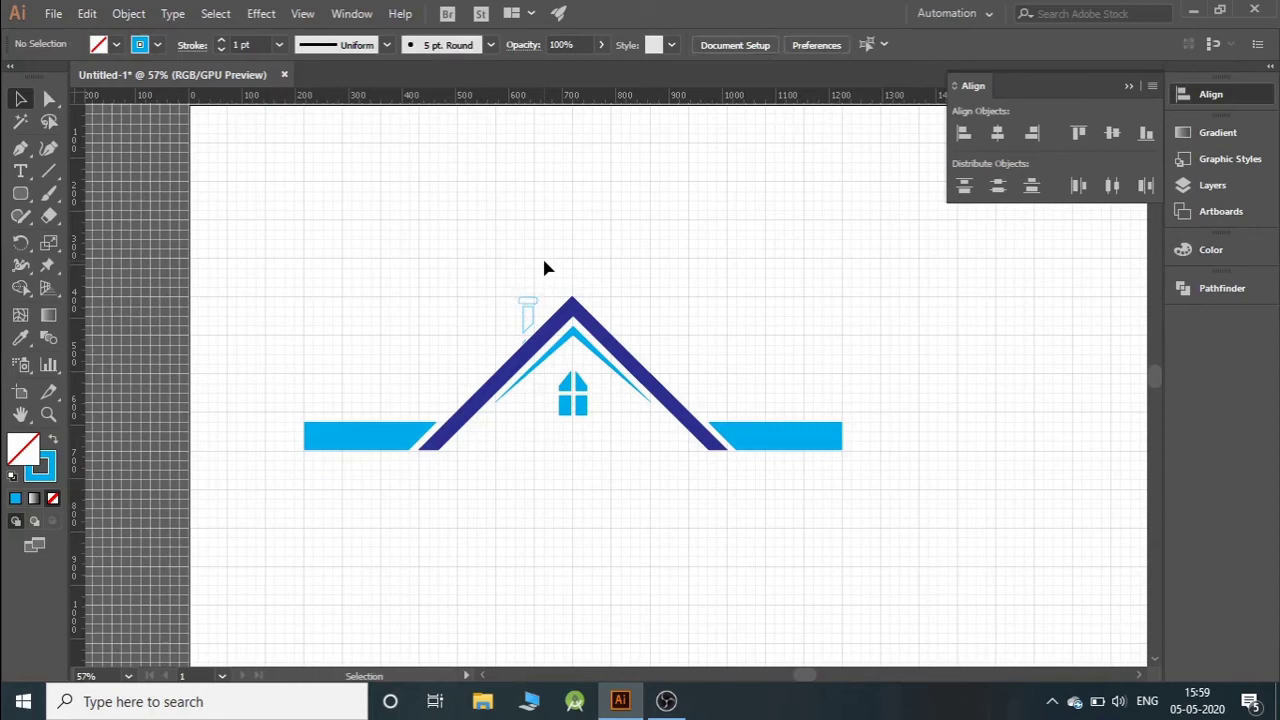
Step: Fill both the chimney and its cap cyan
click(526, 320)
click(116, 44)
click(105, 89)
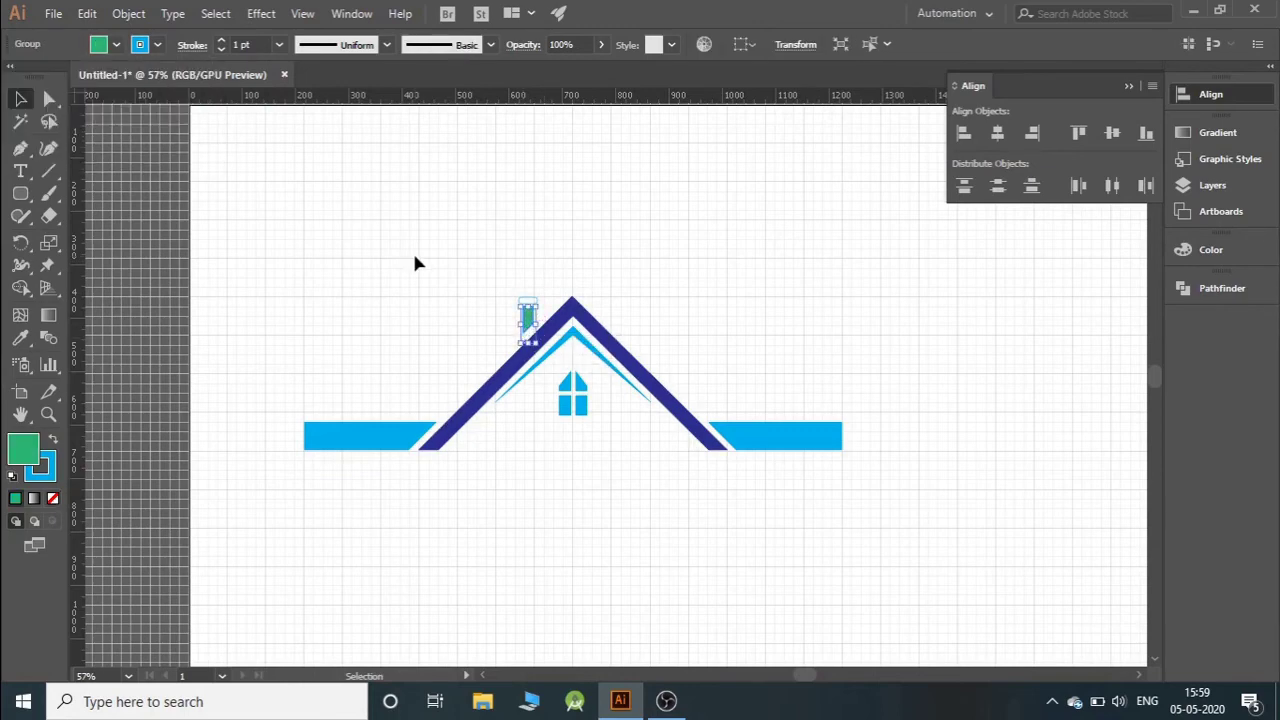
click(116, 44)
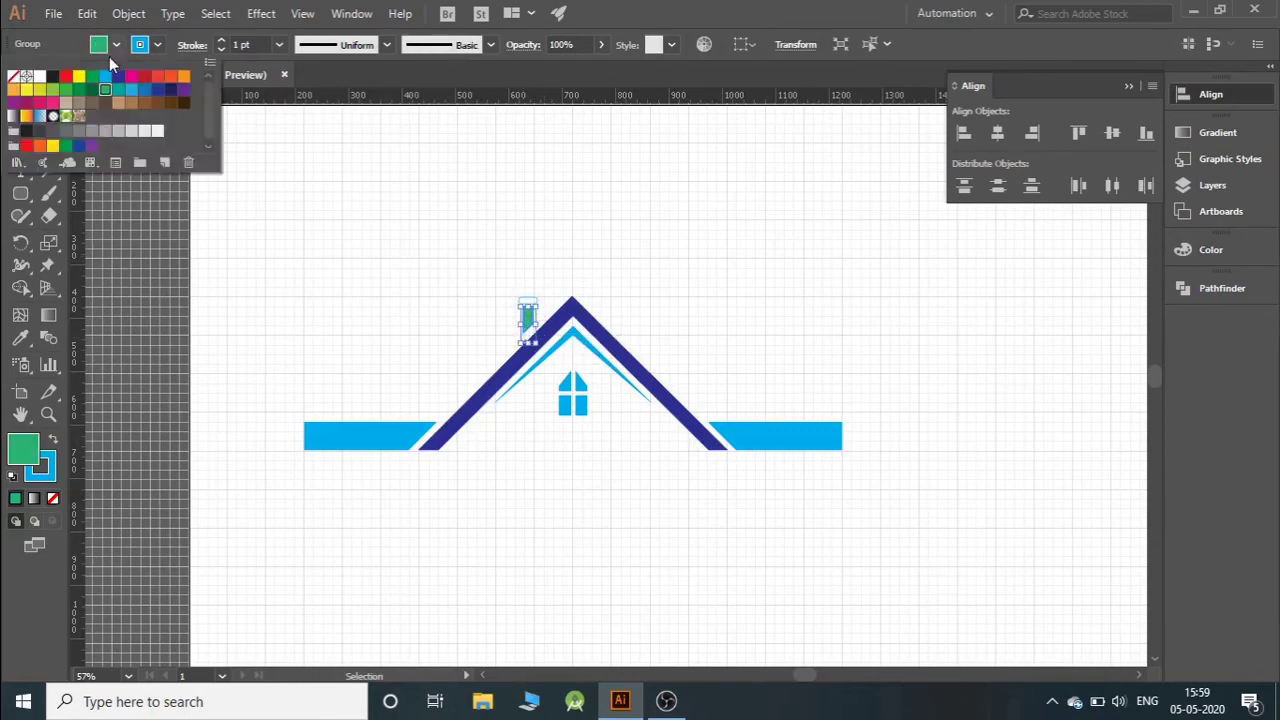
click(270, 190)
drag(541, 295, 516, 306)
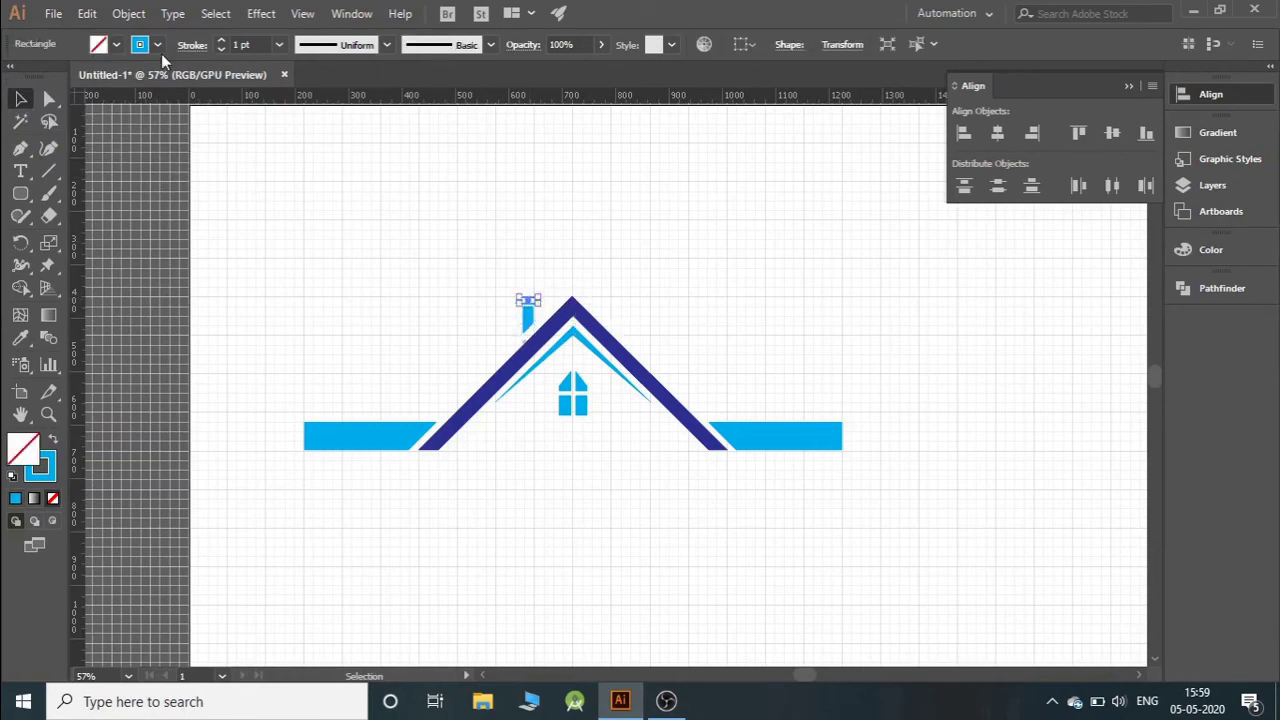
click(116, 44)
click(106, 86)
click(647, 268)
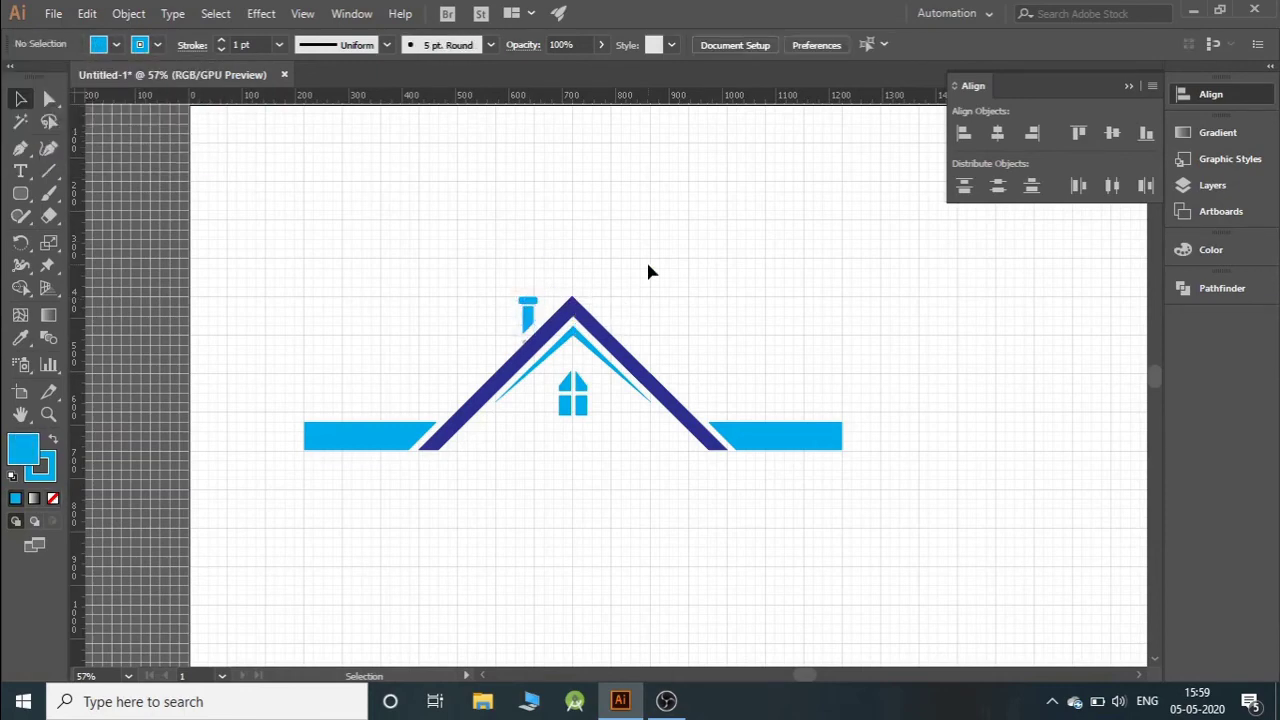
drag(262, 240, 925, 559)
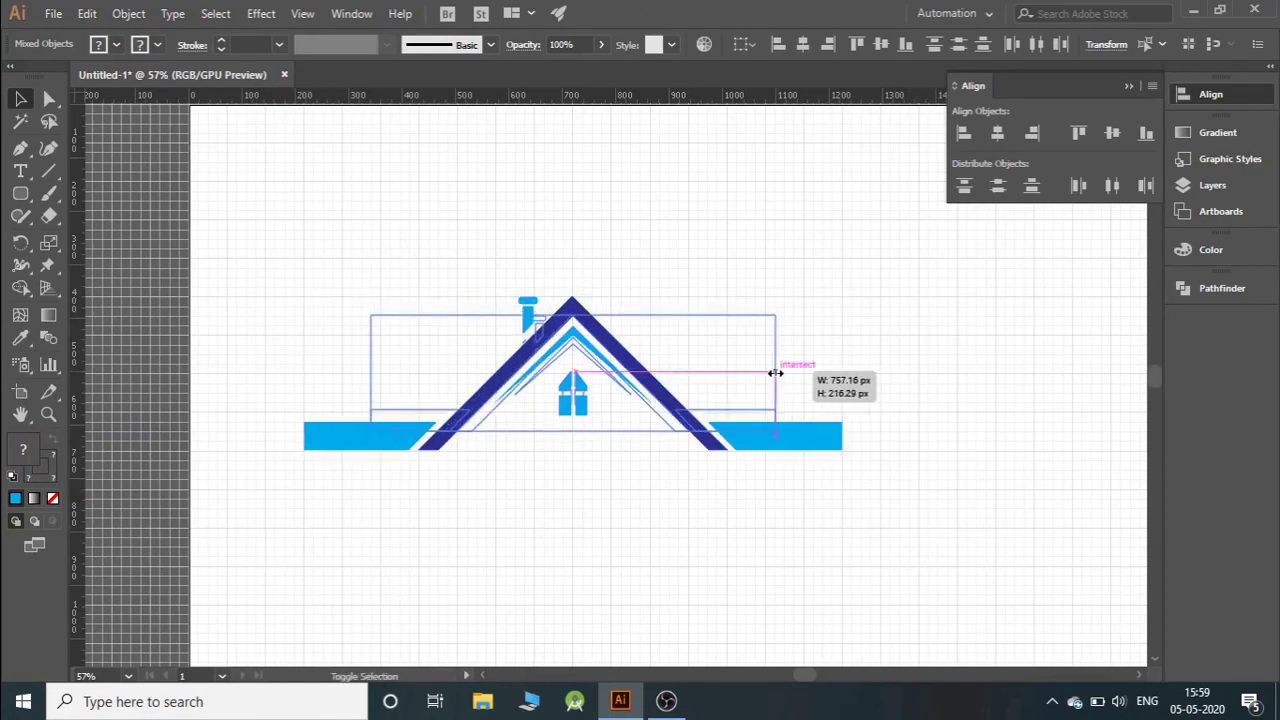
Step: Scale the whole logo narrower and shorter using the bounding box handles
drag(843, 373, 757, 373)
drag(573, 317, 573, 290)
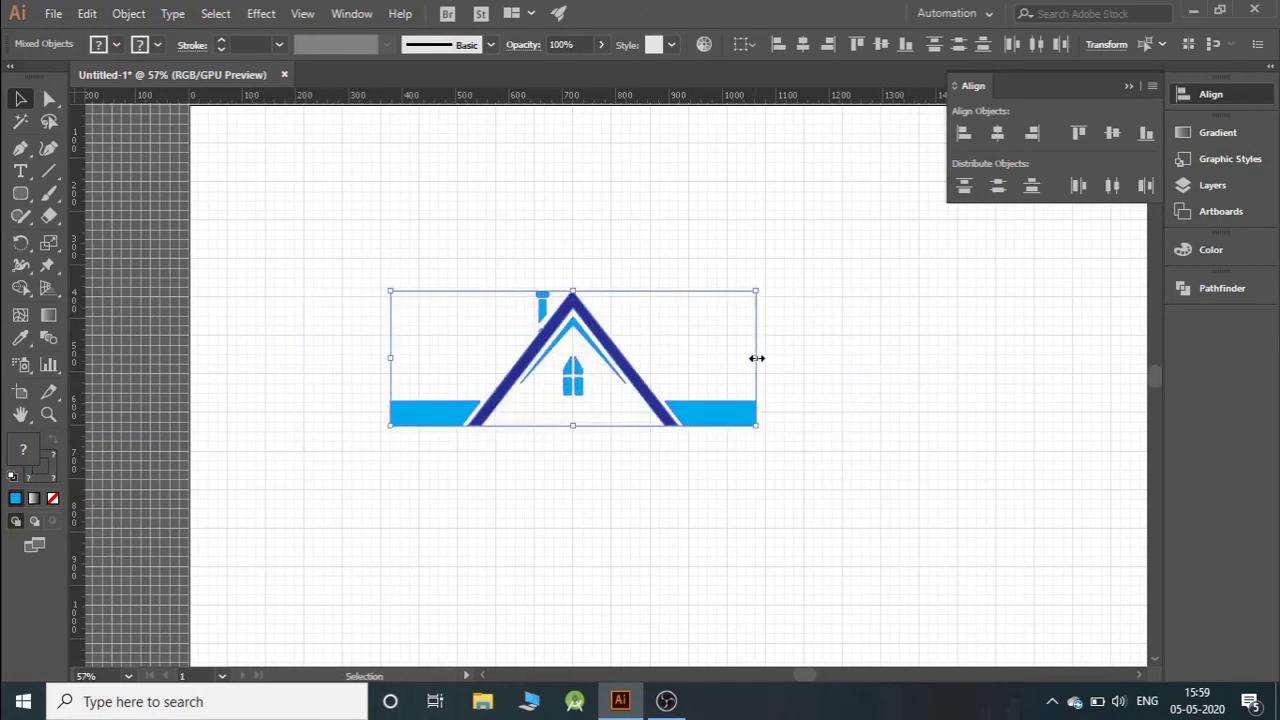
drag(757, 358, 701, 359)
drag(546, 290, 546, 323)
click(672, 267)
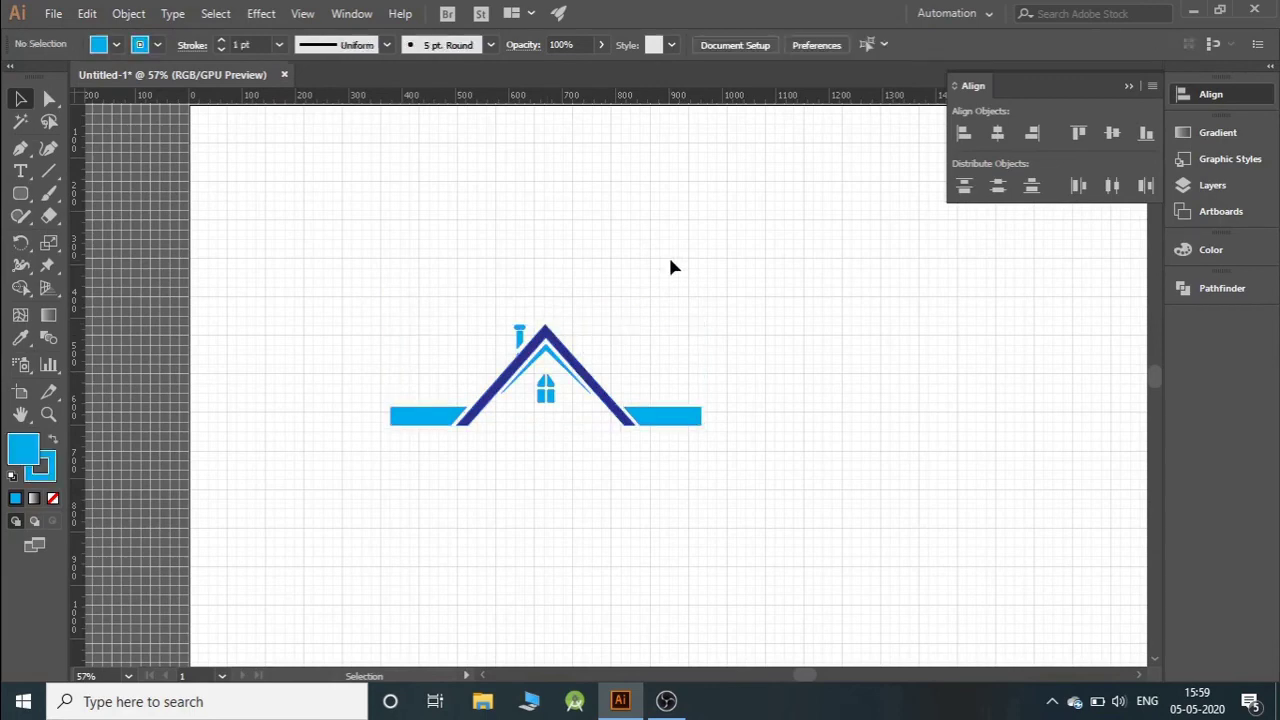
click(519, 330)
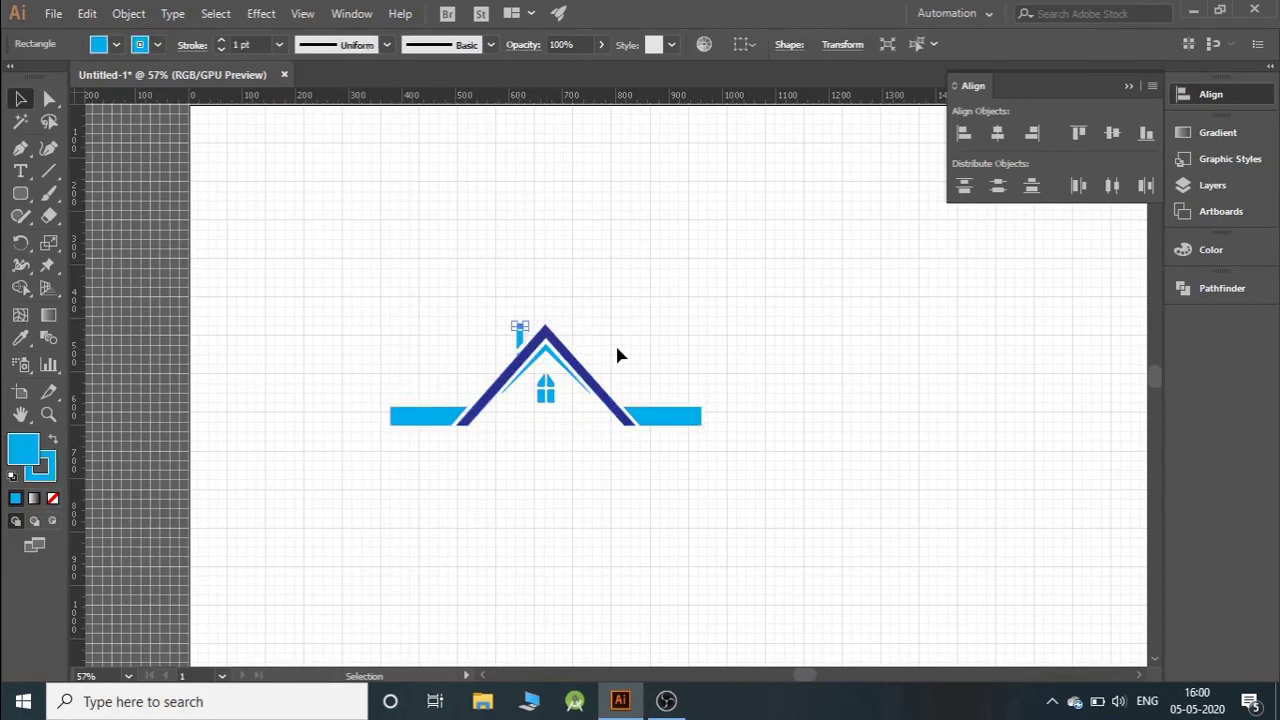
click(668, 310)
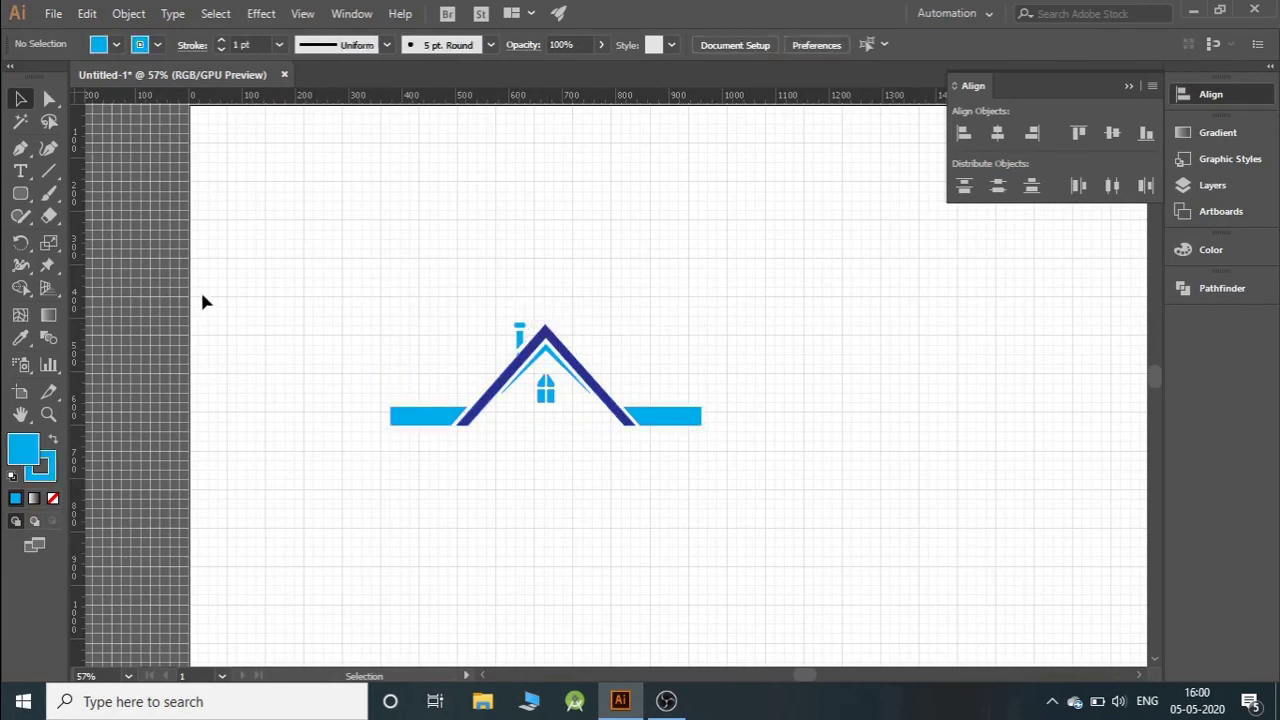
Step: Select all logo parts and group them into one object
drag(202, 302, 774, 506)
right_click(568, 397)
click(629, 512)
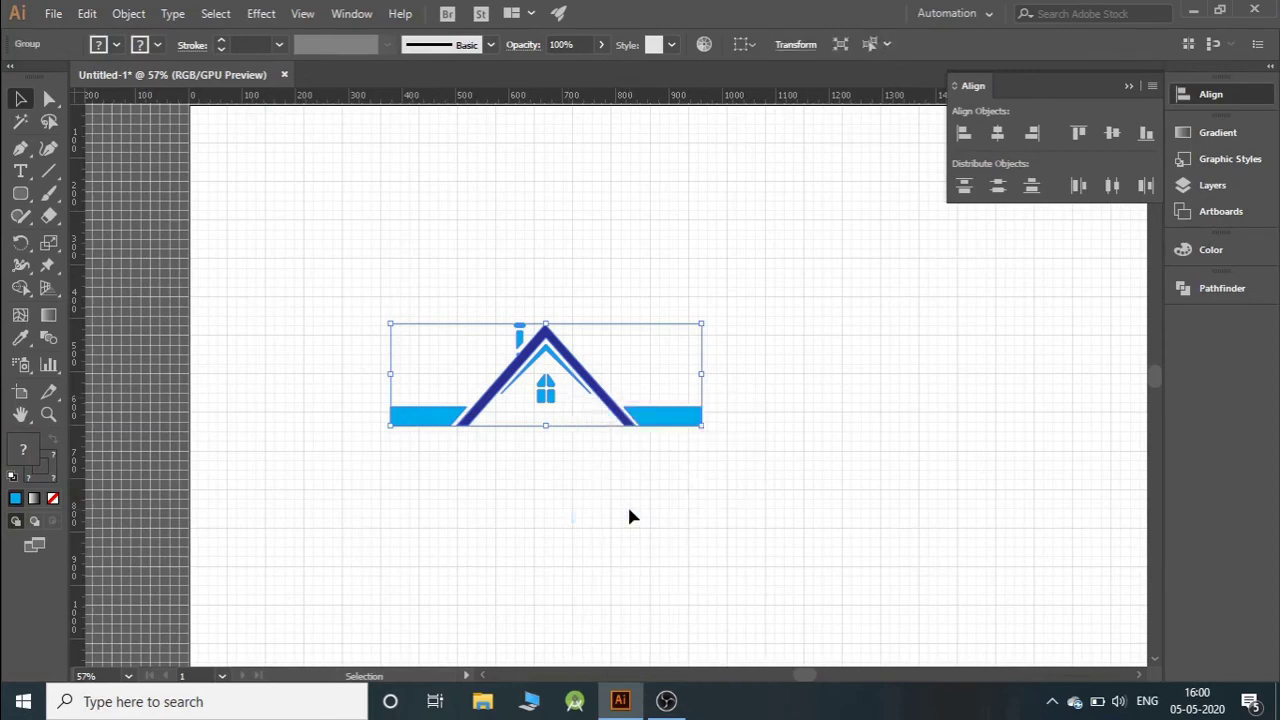
click(775, 488)
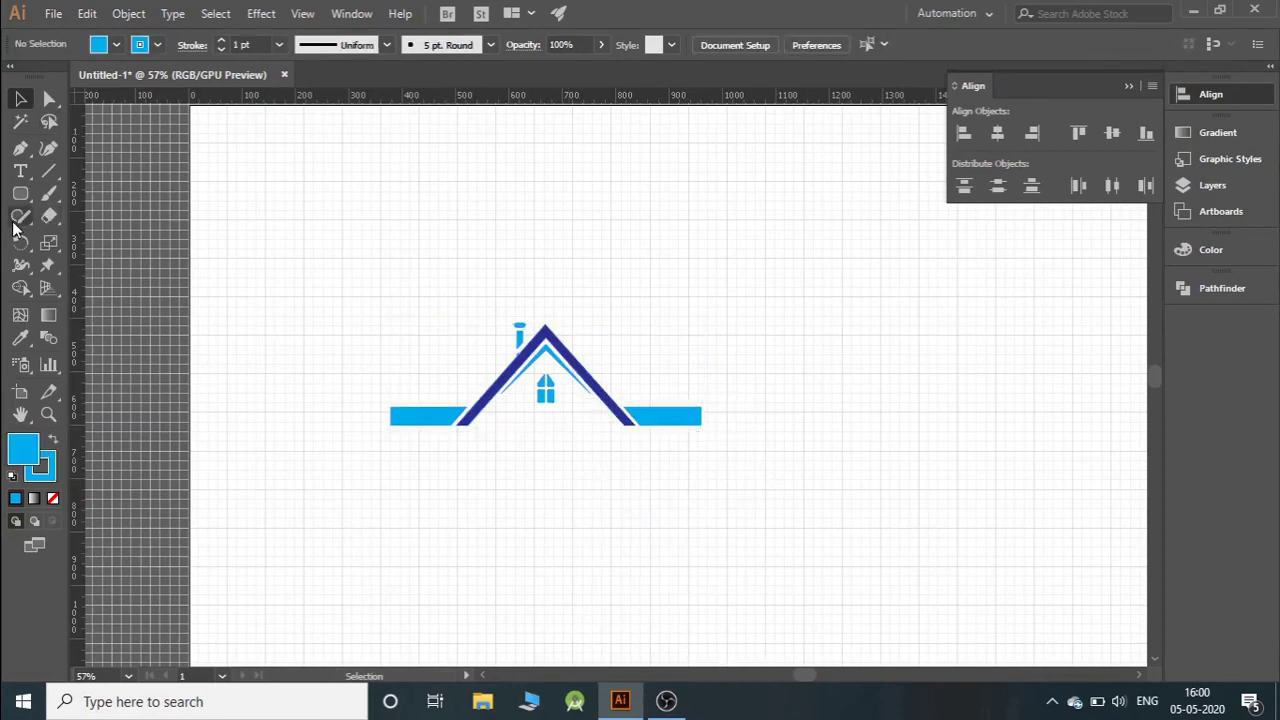
Step: Draw a small bar rectangle and tilt it about 45 degrees
drag(20, 193, 128, 206)
drag(648, 326, 663, 381)
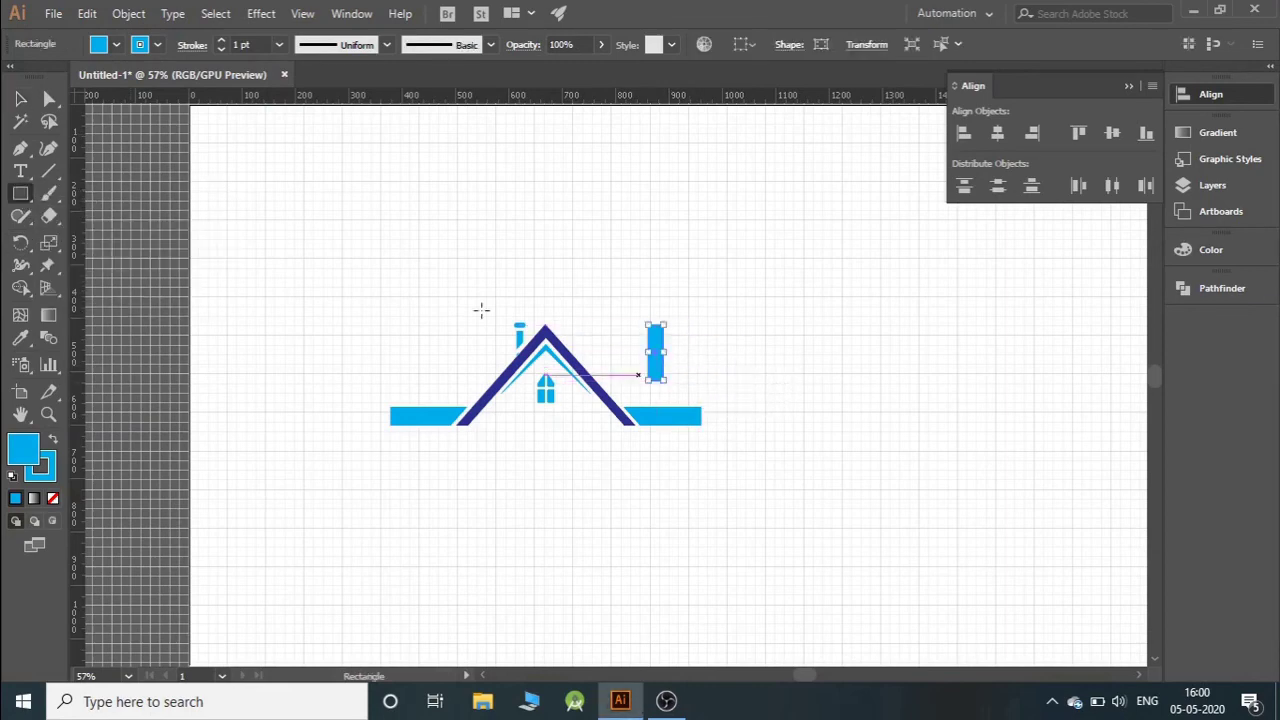
click(22, 98)
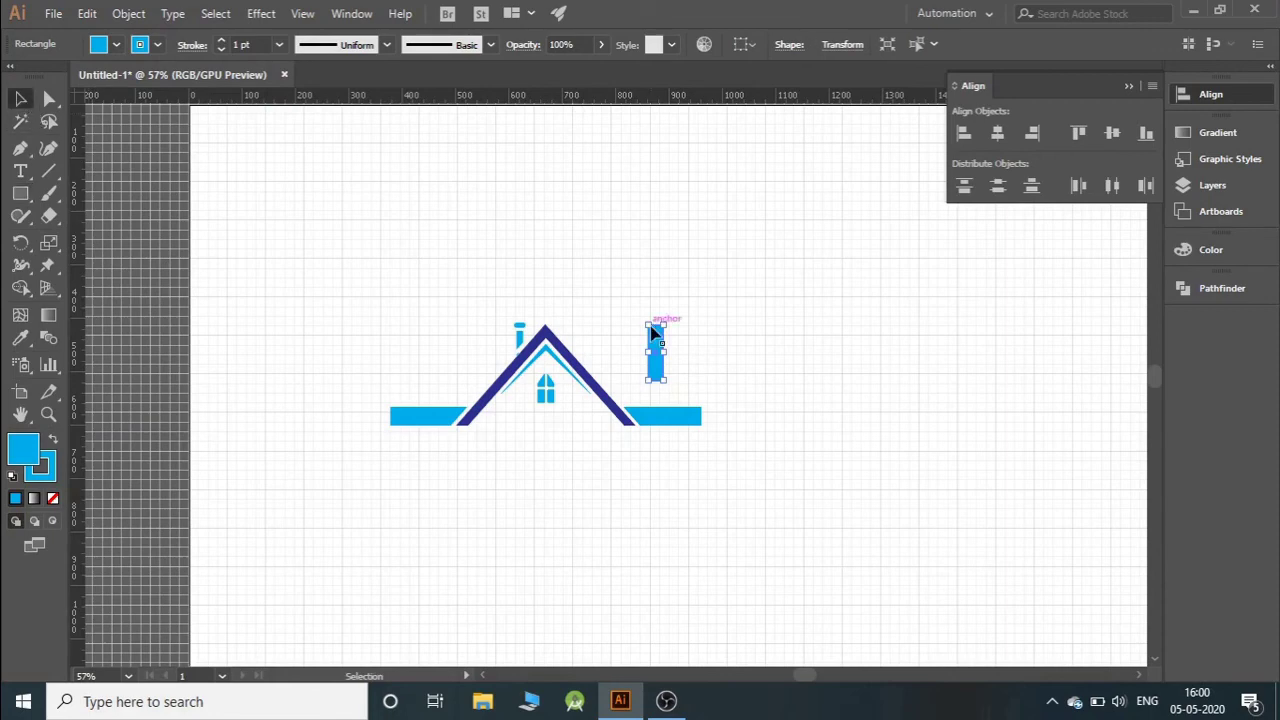
mouse_move(641, 316)
mouse_down()
mouse_move(645, 352)
mouse_move(700, 422)
mouse_up()
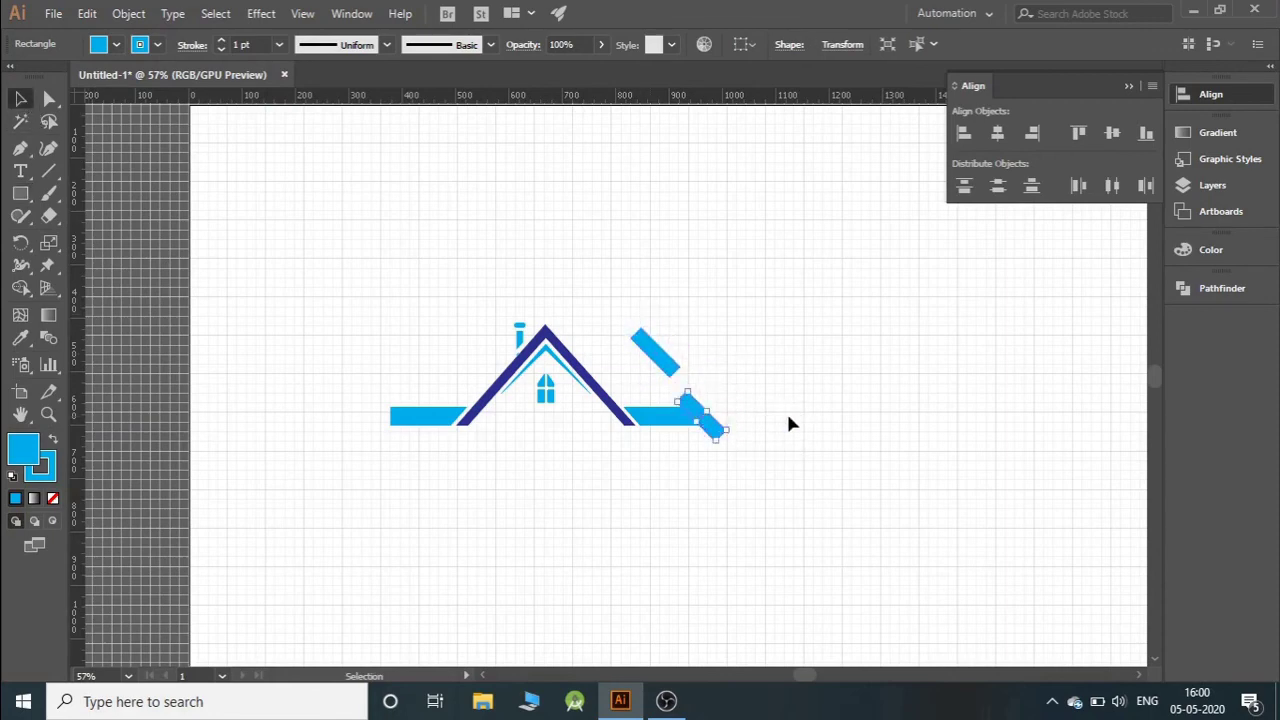
click(680, 462)
Step: Select the whole logo, undo an unwanted Minus Front cut, and ungroup it
key(ctrl+a)
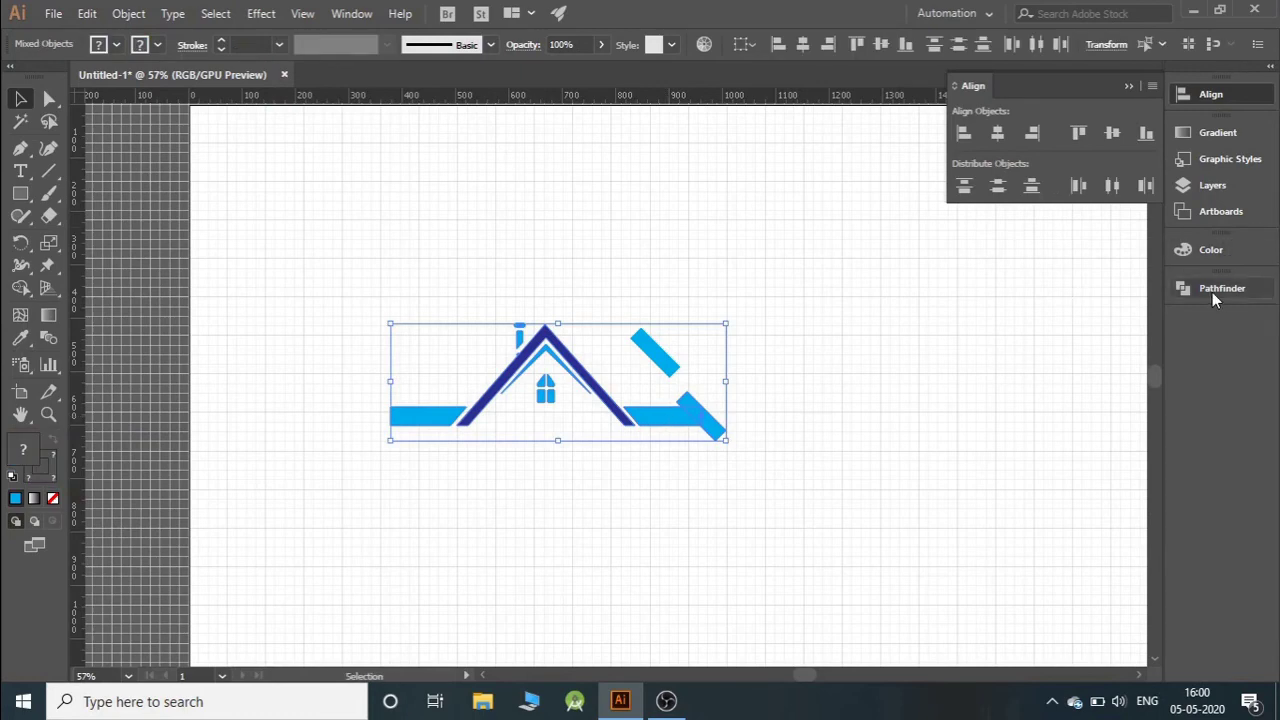
click(1212, 290)
click(997, 327)
key(ctrl+z)
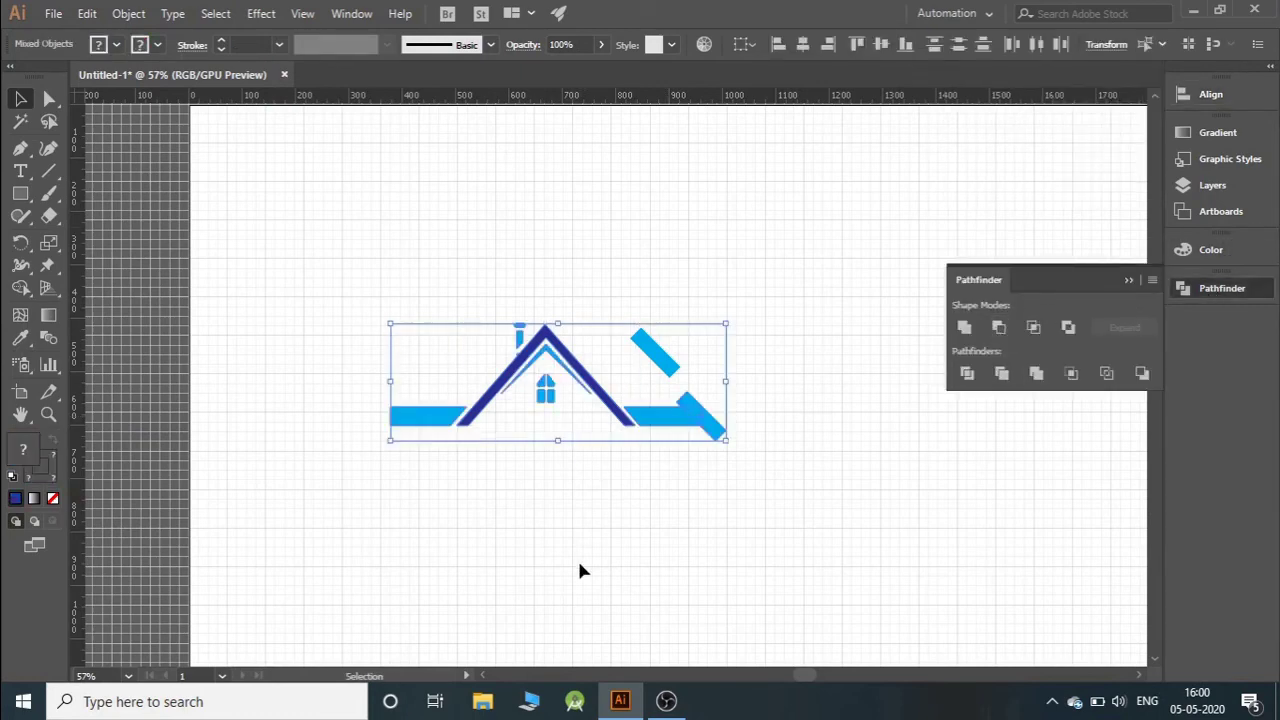
right_click(629, 424)
click(700, 278)
click(706, 463)
Step: Cut the tilted bar from the right cyan bar's end, then move another tilted bar to the left end
click(695, 415)
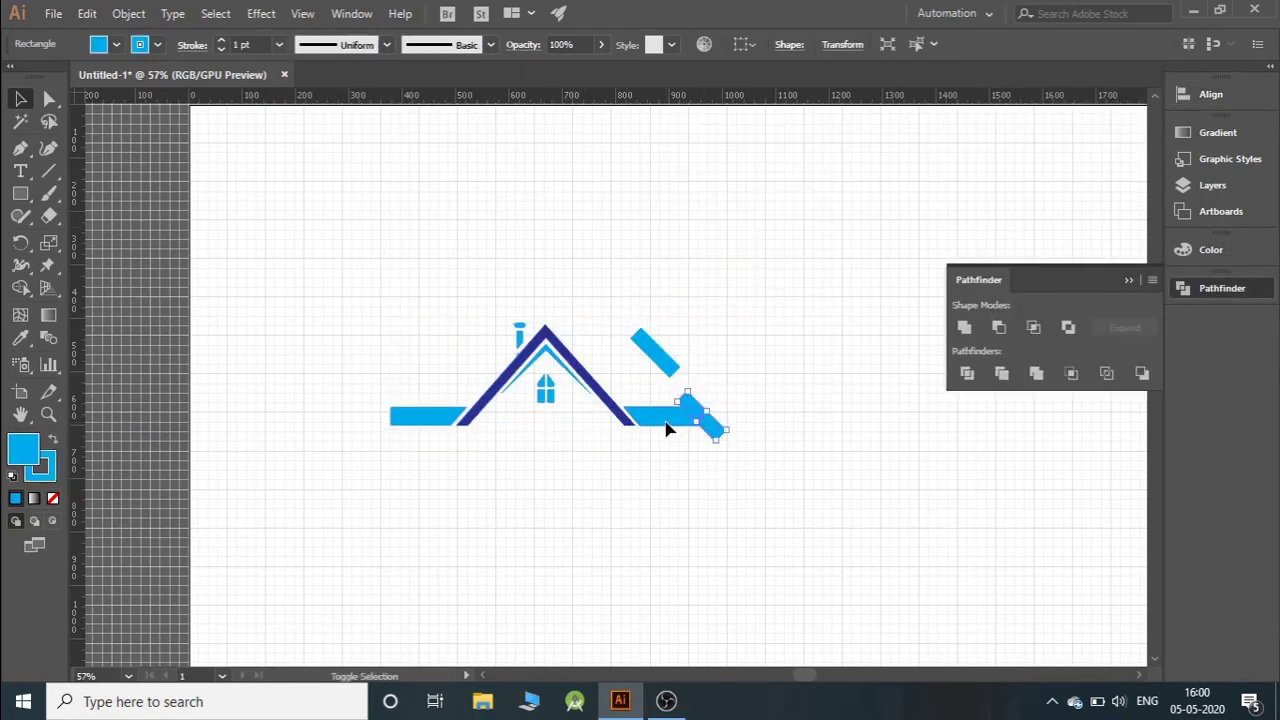
shift+click(666, 421)
click(998, 327)
click(887, 458)
mouse_move(673, 370)
mouse_down()
mouse_move(330, 418)
mouse_move(363, 406)
mouse_move(354, 412)
mouse_move(398, 428)
mouse_move(406, 390)
mouse_move(418, 420)
mouse_move(400, 372)
mouse_up()
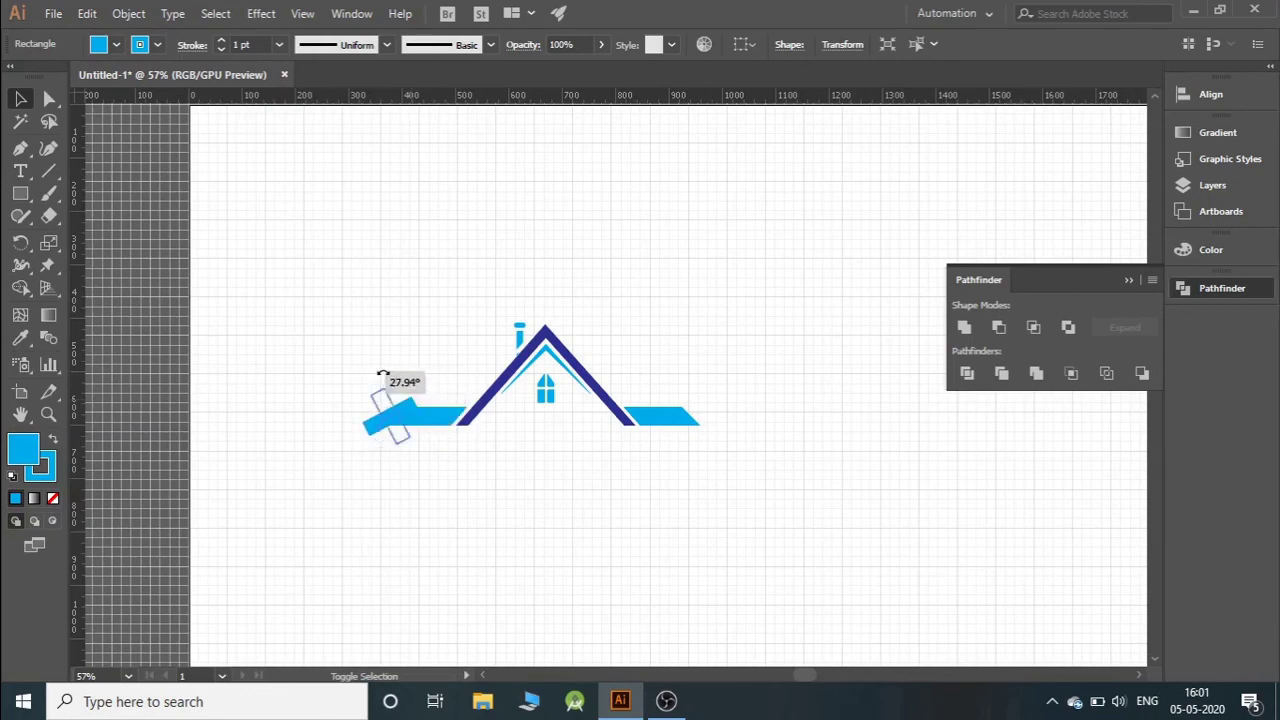
Step: Rotate the small bar 45° using Transform > Rotate
mouse_move(400, 372)
mouse_down()
mouse_move(379, 377)
mouse_move(404, 381)
mouse_up()
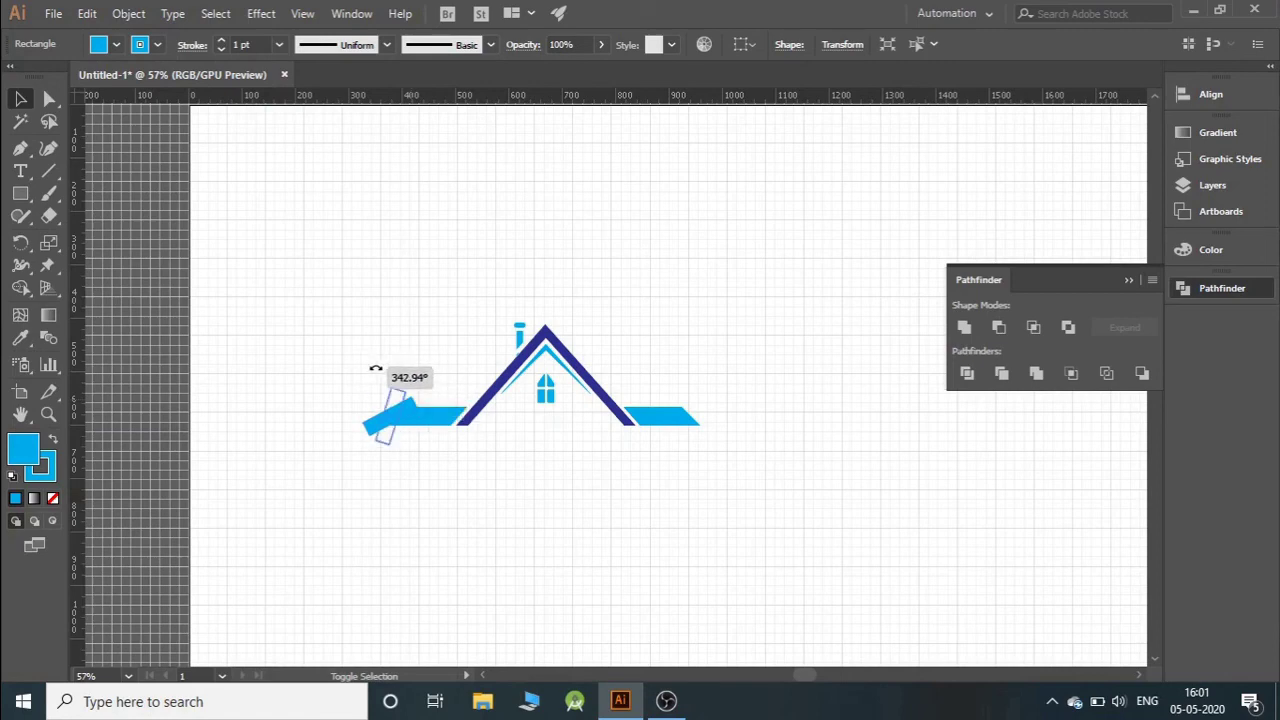
drag(404, 381, 391, 414)
right_click(391, 418)
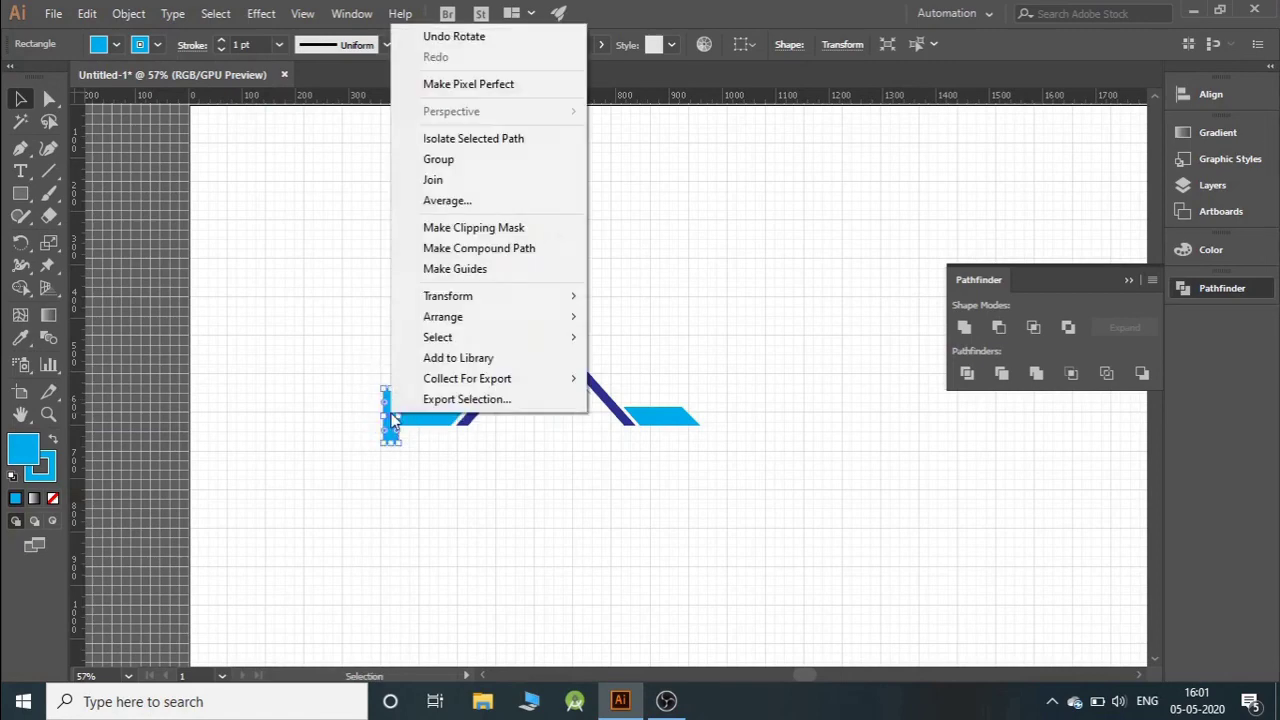
click(625, 345)
text(45)
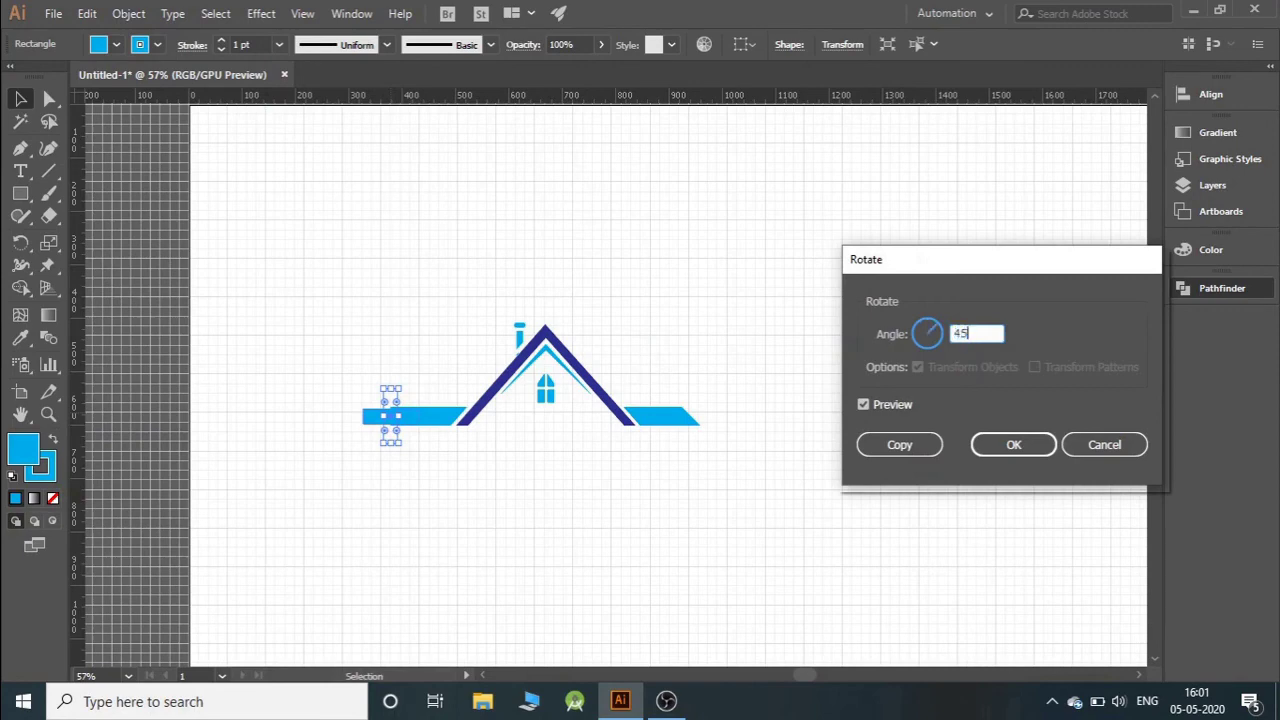
click(863, 404)
click(863, 404)
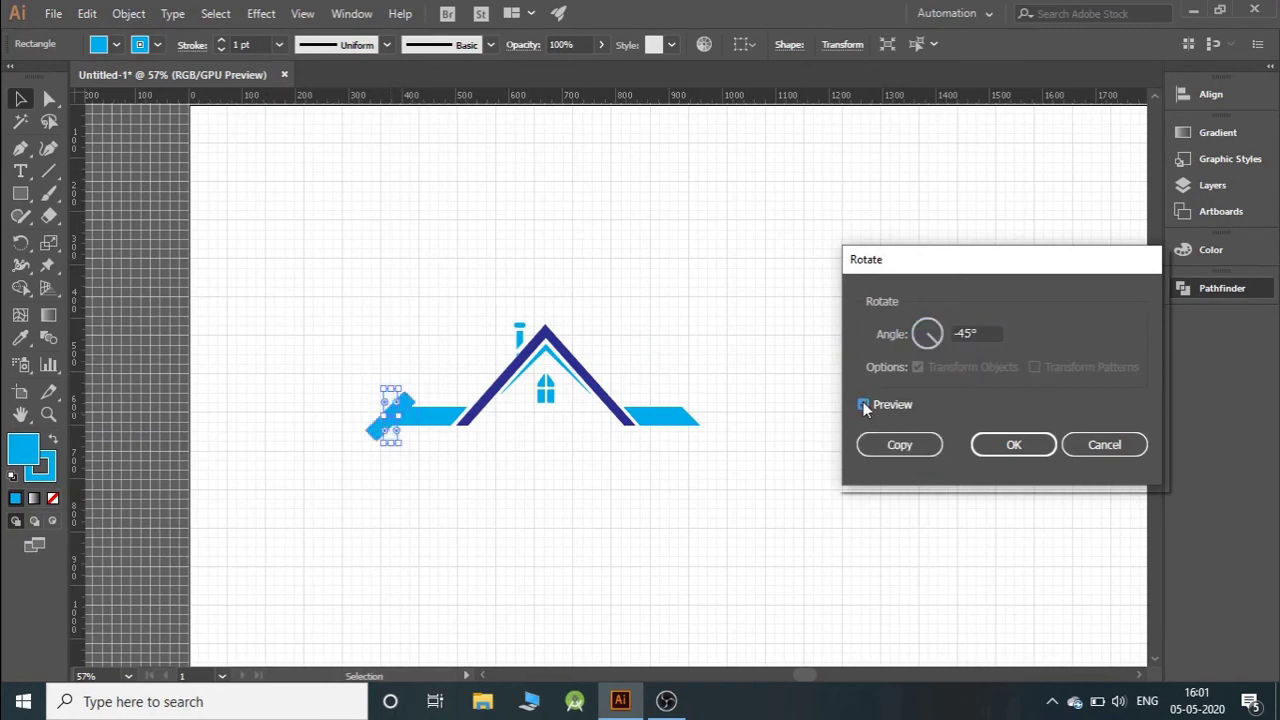
click(1013, 444)
Step: Move the tilted bar onto the left bar's end, apply Minus Front, and select all house pieces
drag(390, 418, 418, 426)
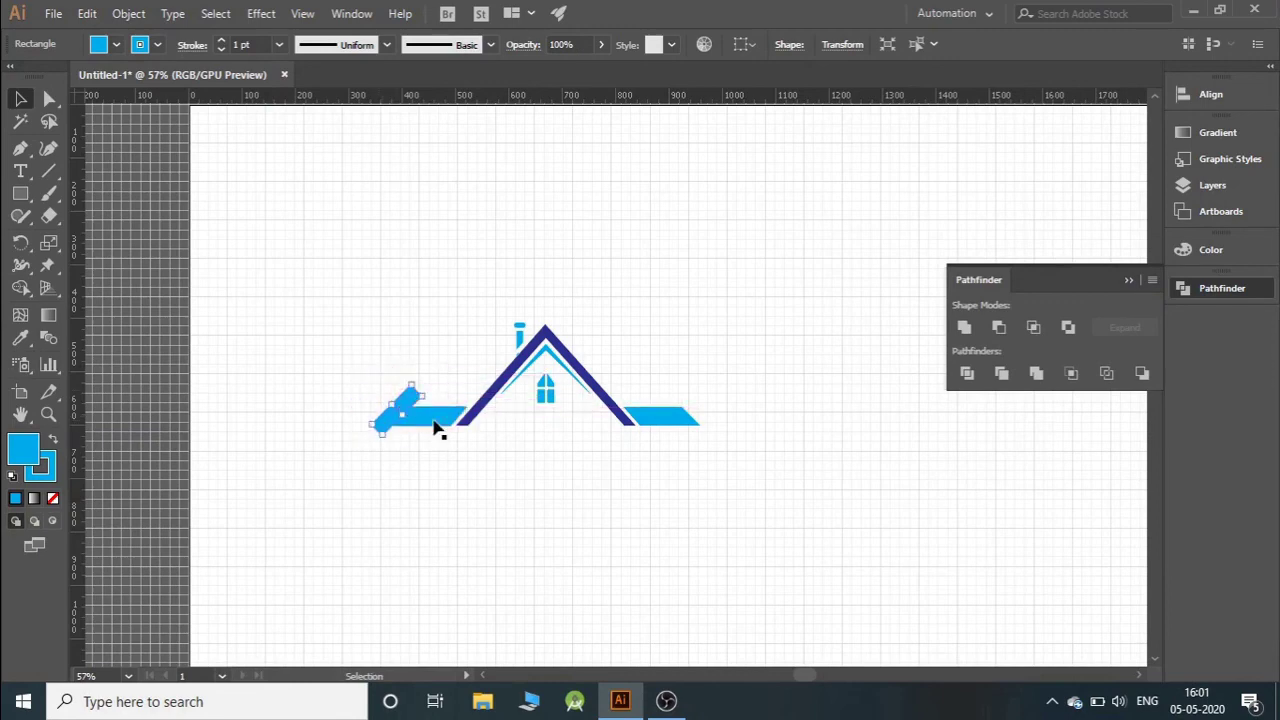
click(1002, 334)
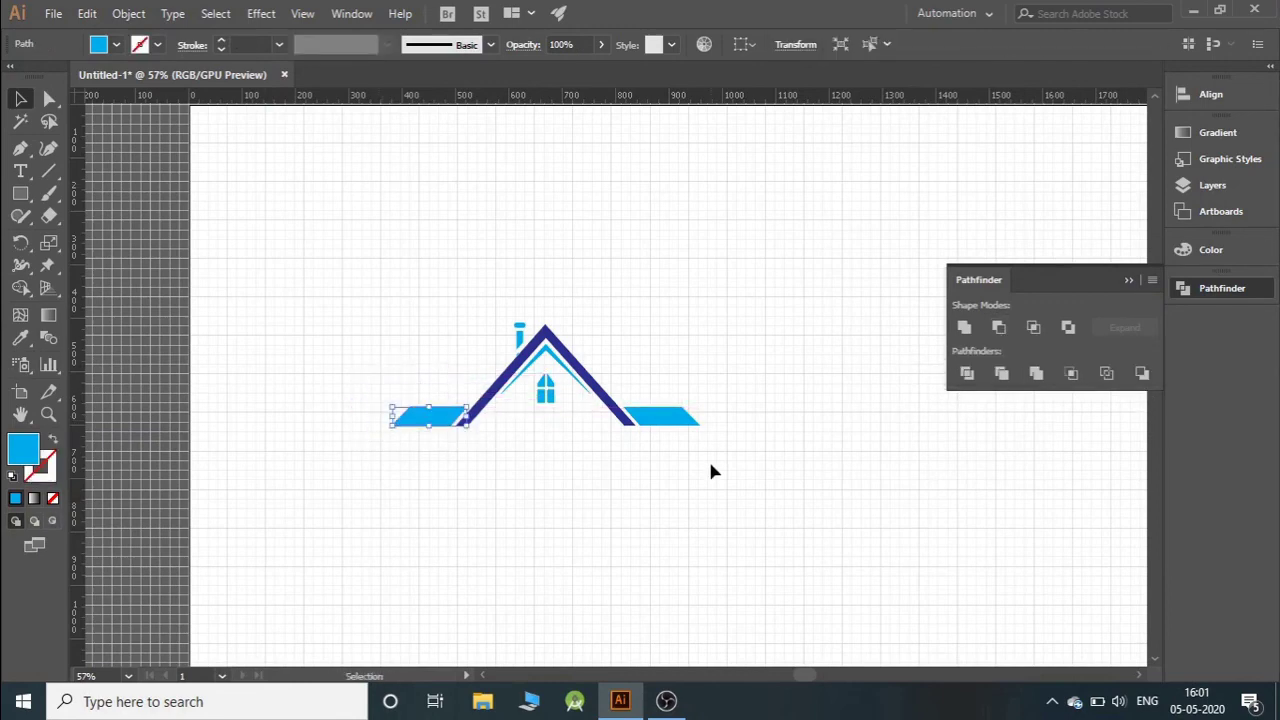
drag(329, 229, 677, 432)
click(671, 383)
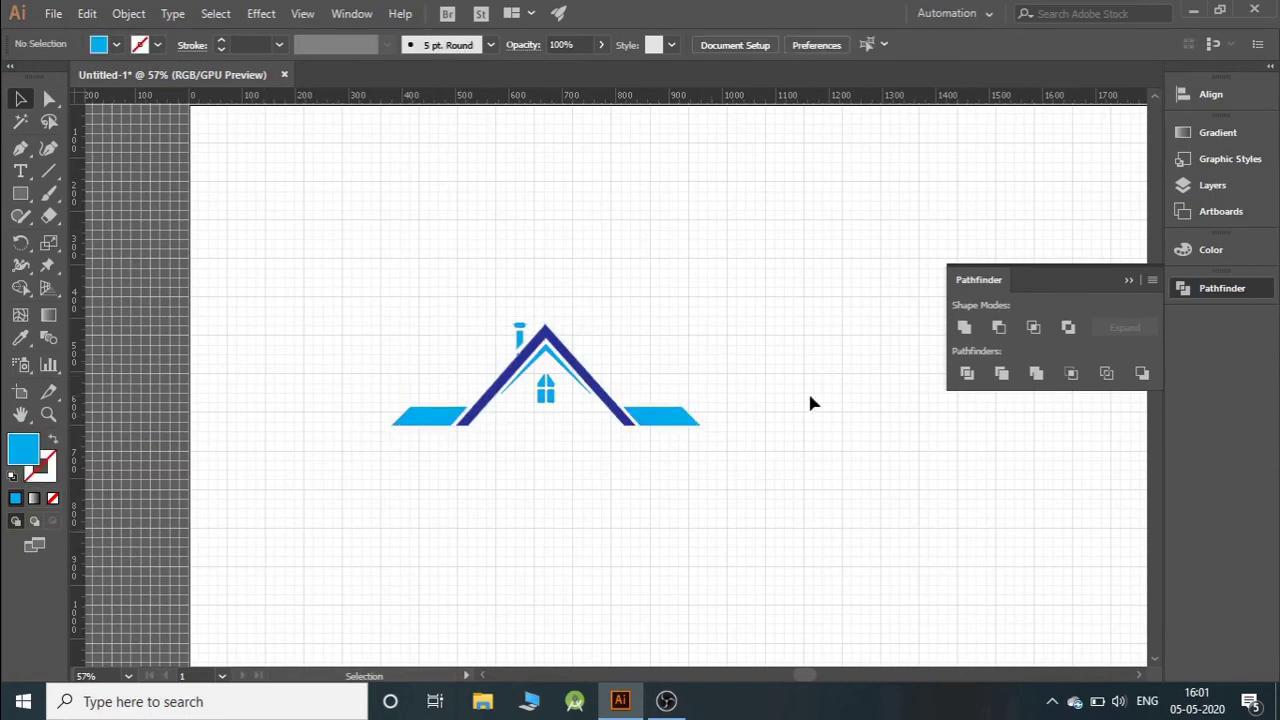
drag(361, 272, 671, 477)
Step: Group the logo pieces and scale the group up proportionally
right_click(578, 366)
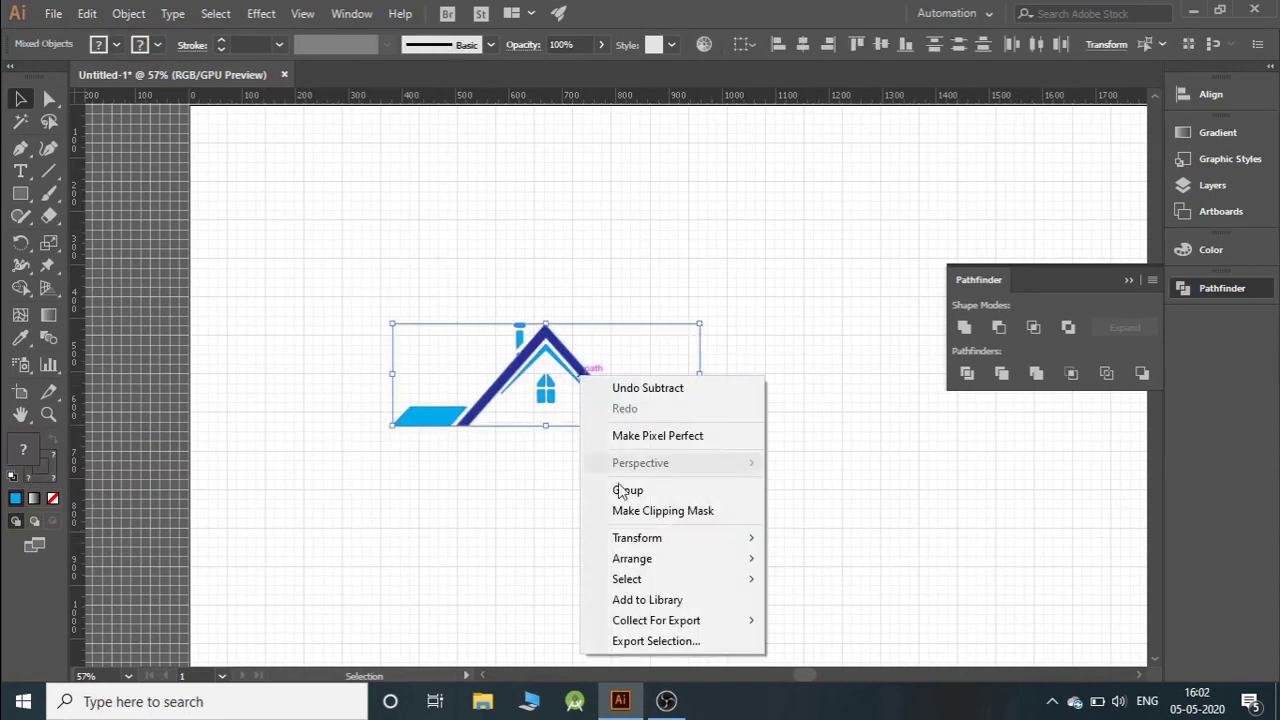
click(632, 489)
drag(702, 374, 648, 374)
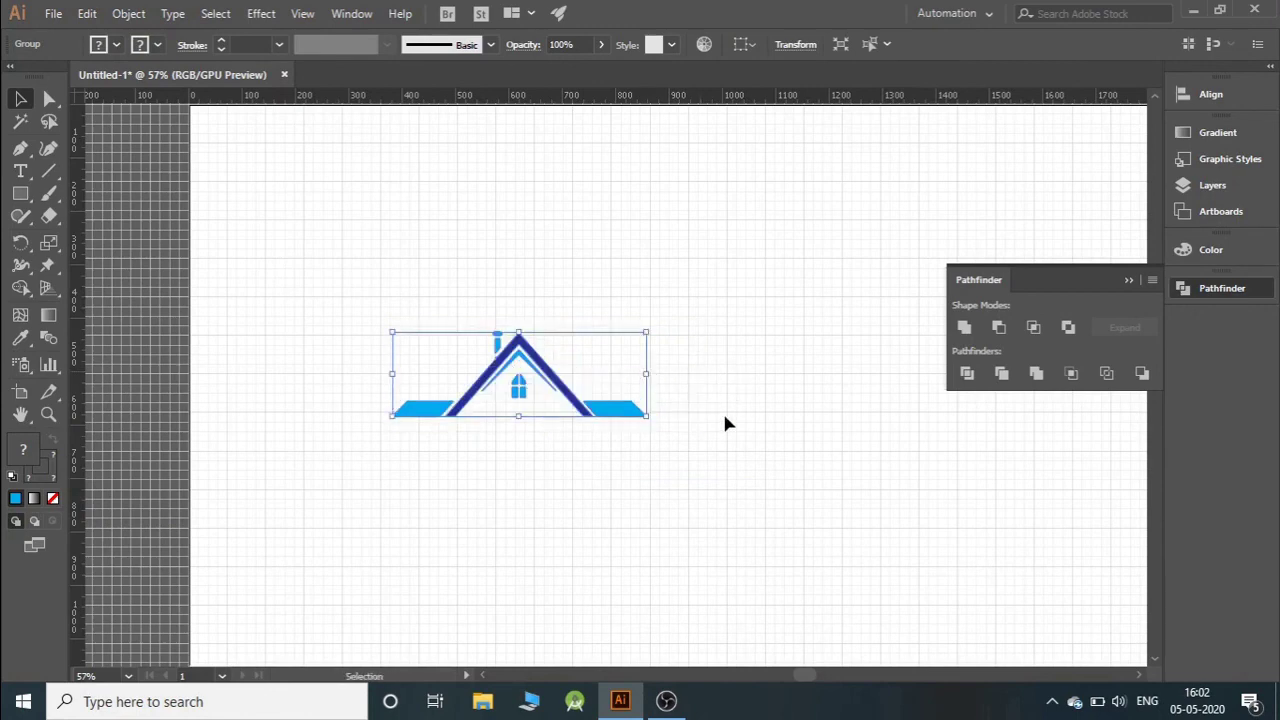
click(726, 413)
drag(324, 293, 695, 470)
drag(649, 374, 795, 375)
click(919, 476)
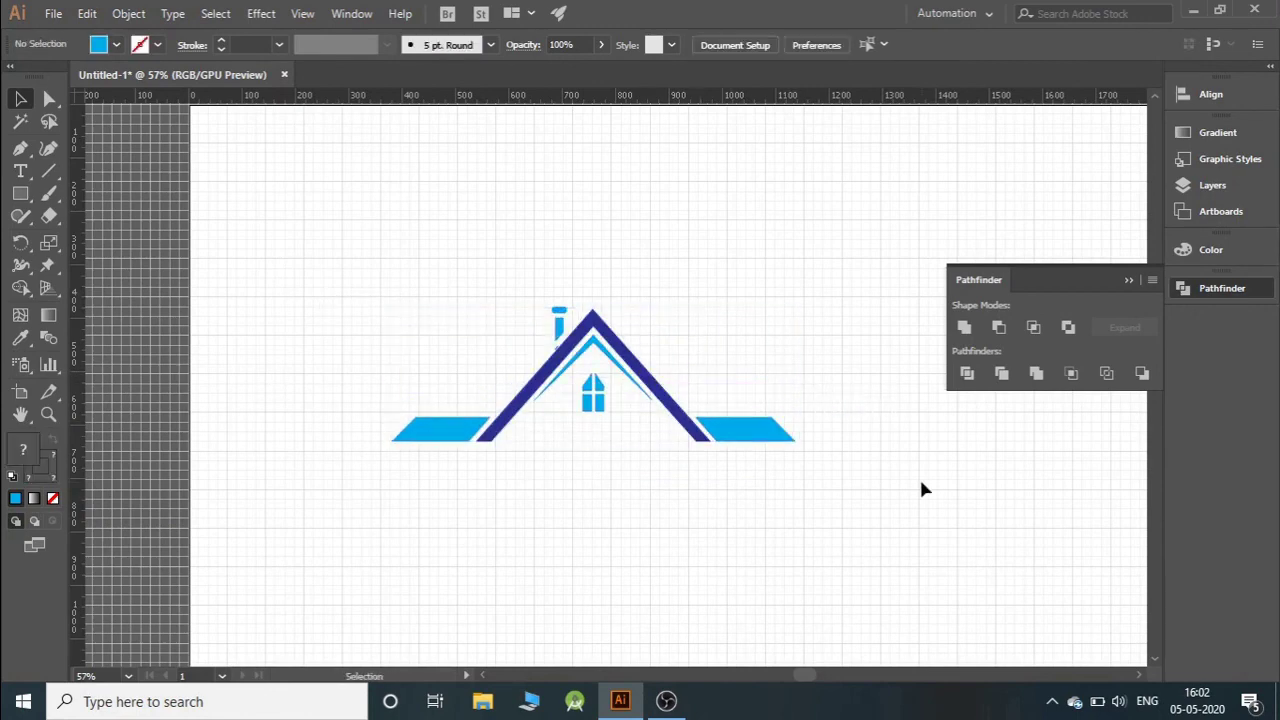
Step: Collapse the Pathfinder panel and switch to the Rectangle tool
click(1129, 281)
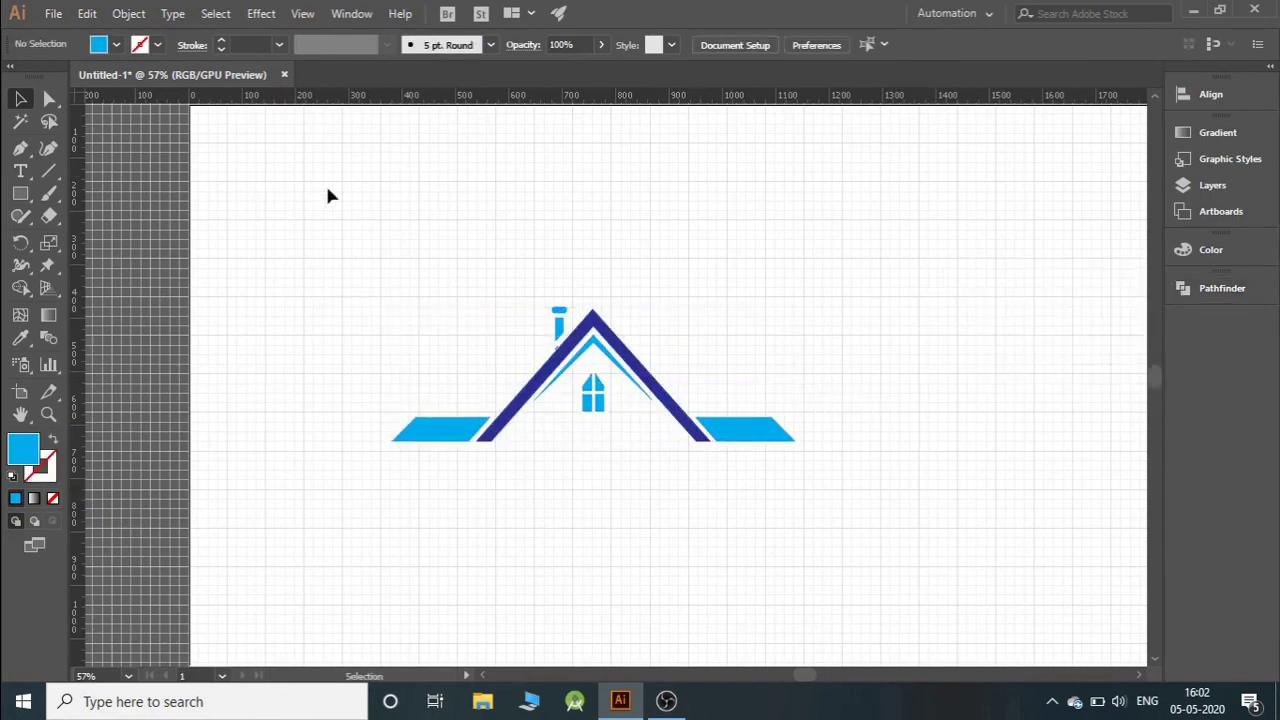
click(48, 171)
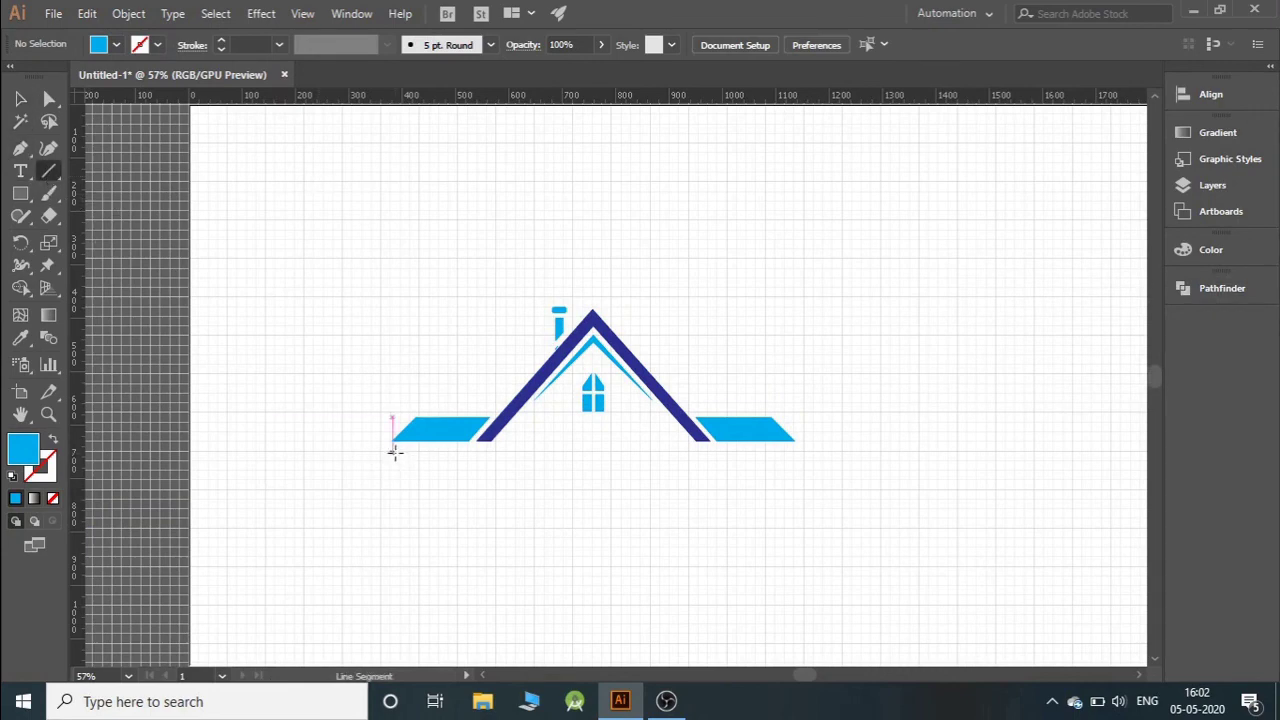
click(1052, 701)
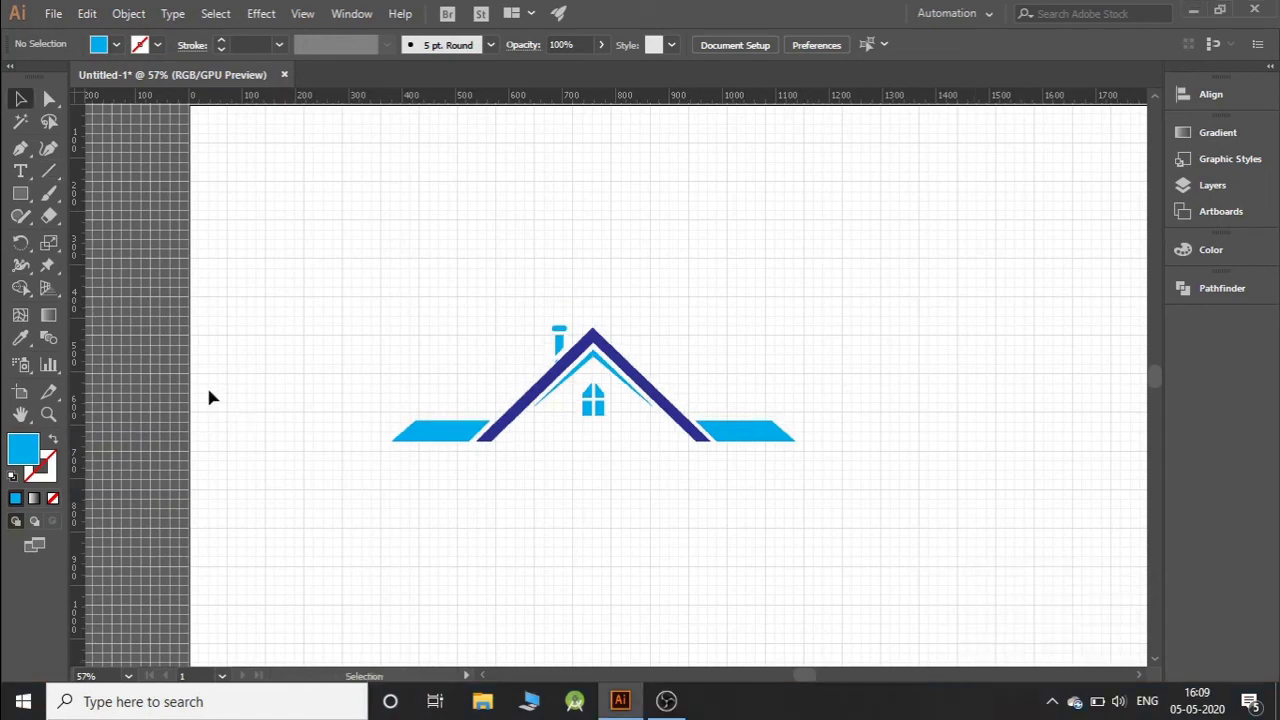
click(20, 193)
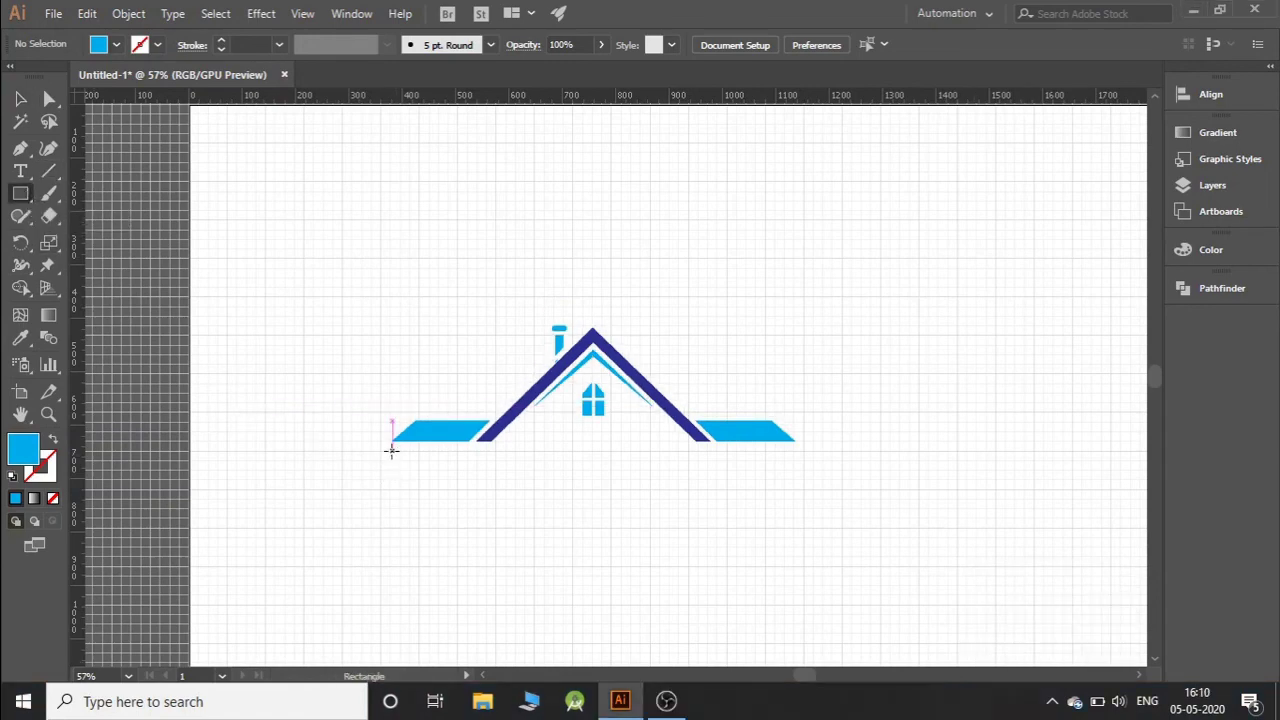
Step: Draw a long thin bar beneath the house and group it with the house
drag(390, 450, 797, 461)
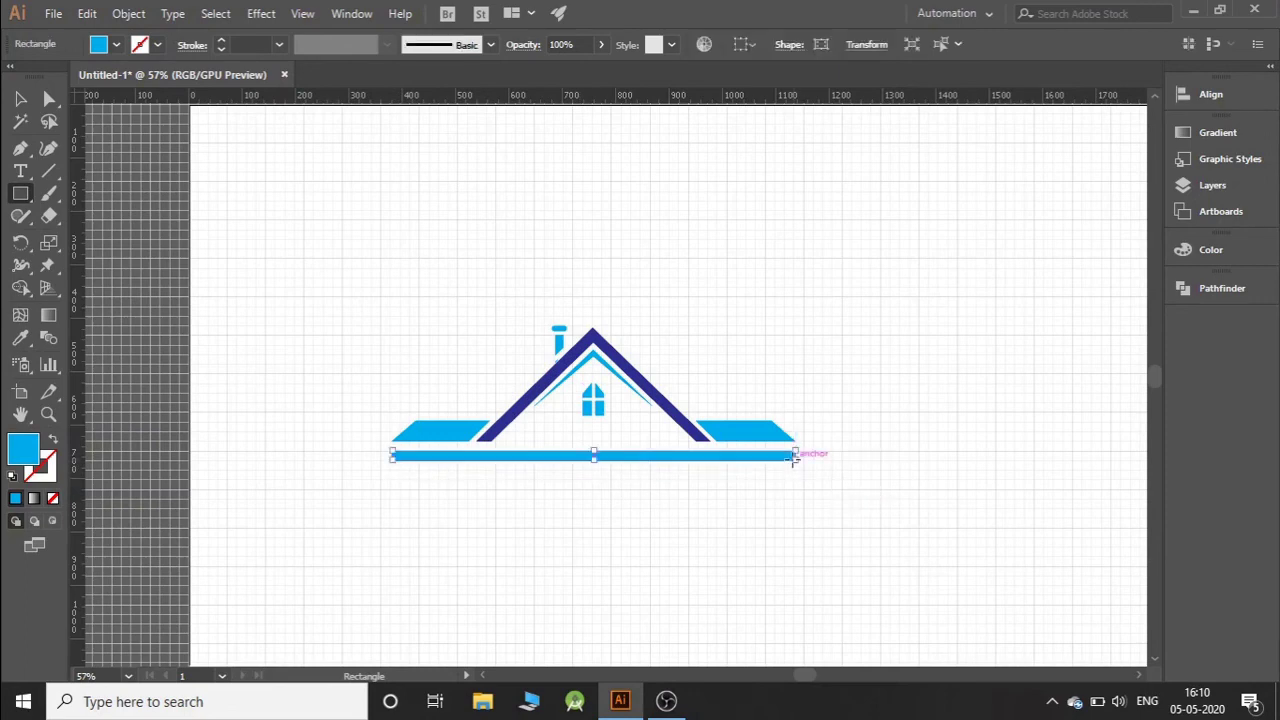
click(20, 100)
click(422, 310)
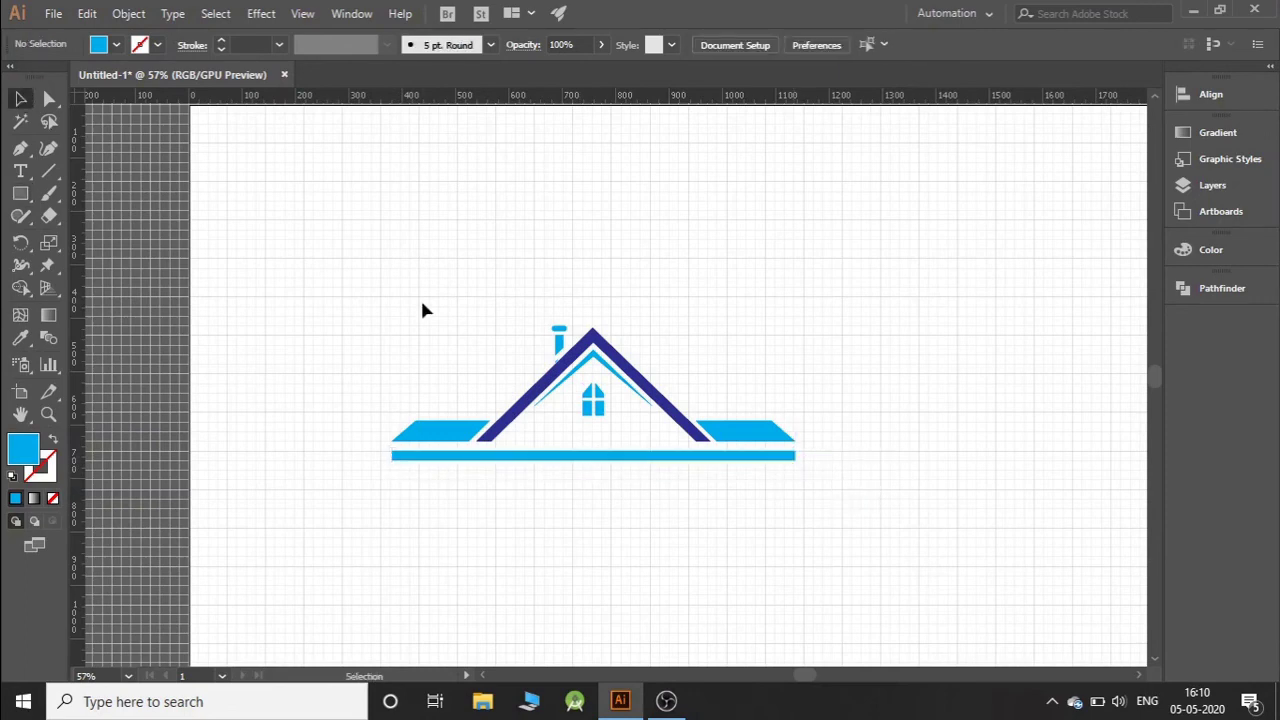
drag(359, 272, 918, 517)
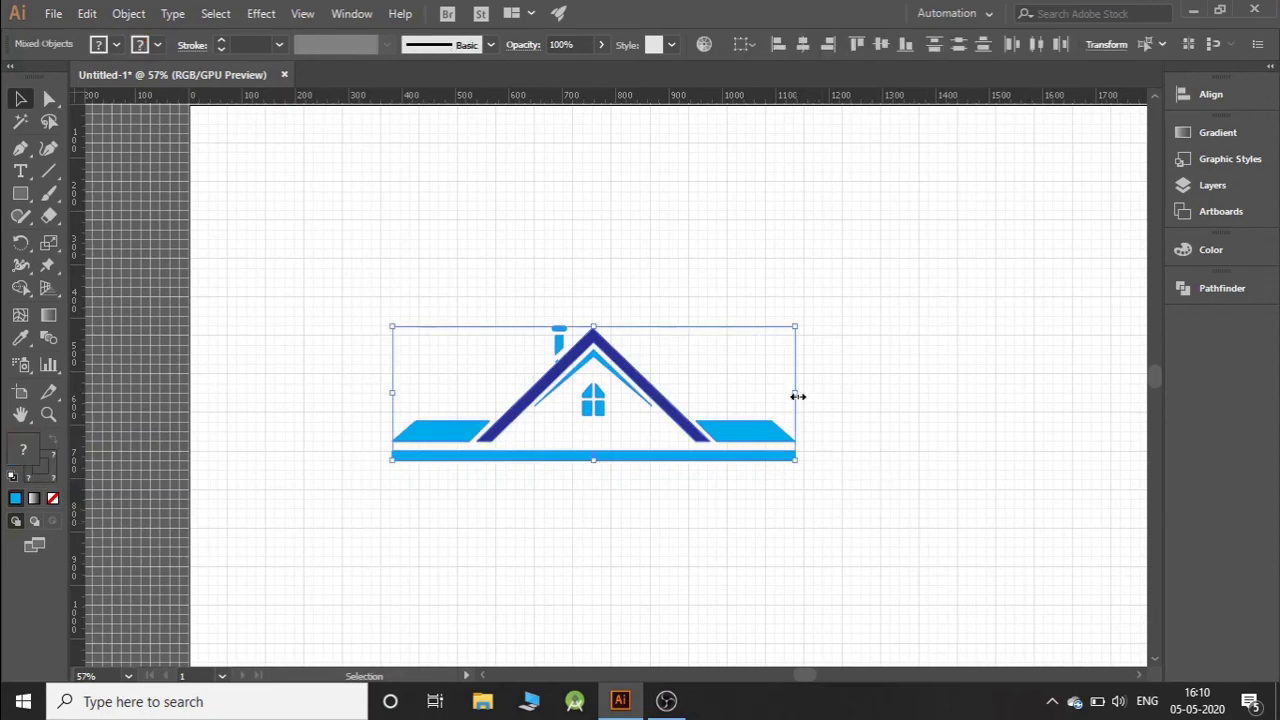
right_click(658, 412)
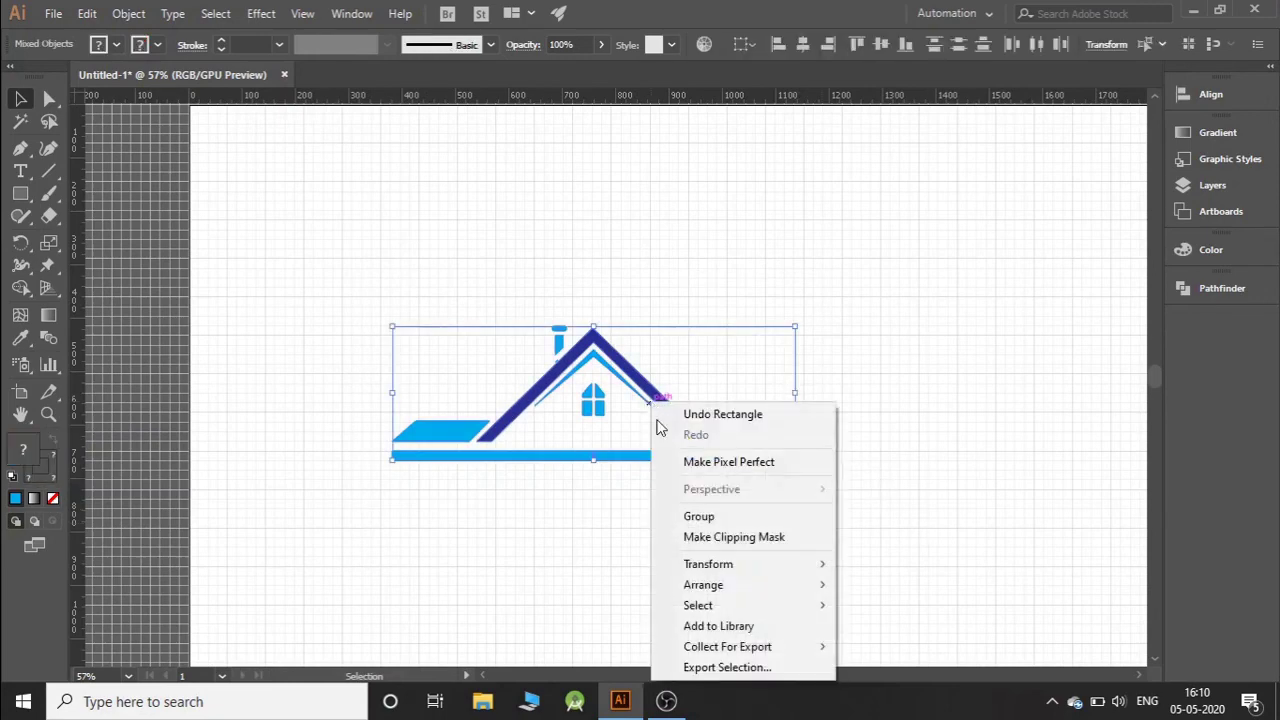
click(700, 518)
Step: Adjust the logo's width and flatten it slightly, then ungroup the pieces
mouse_move(799, 394)
mouse_down()
mouse_move(757, 394)
mouse_move(785, 393)
mouse_up()
click(904, 387)
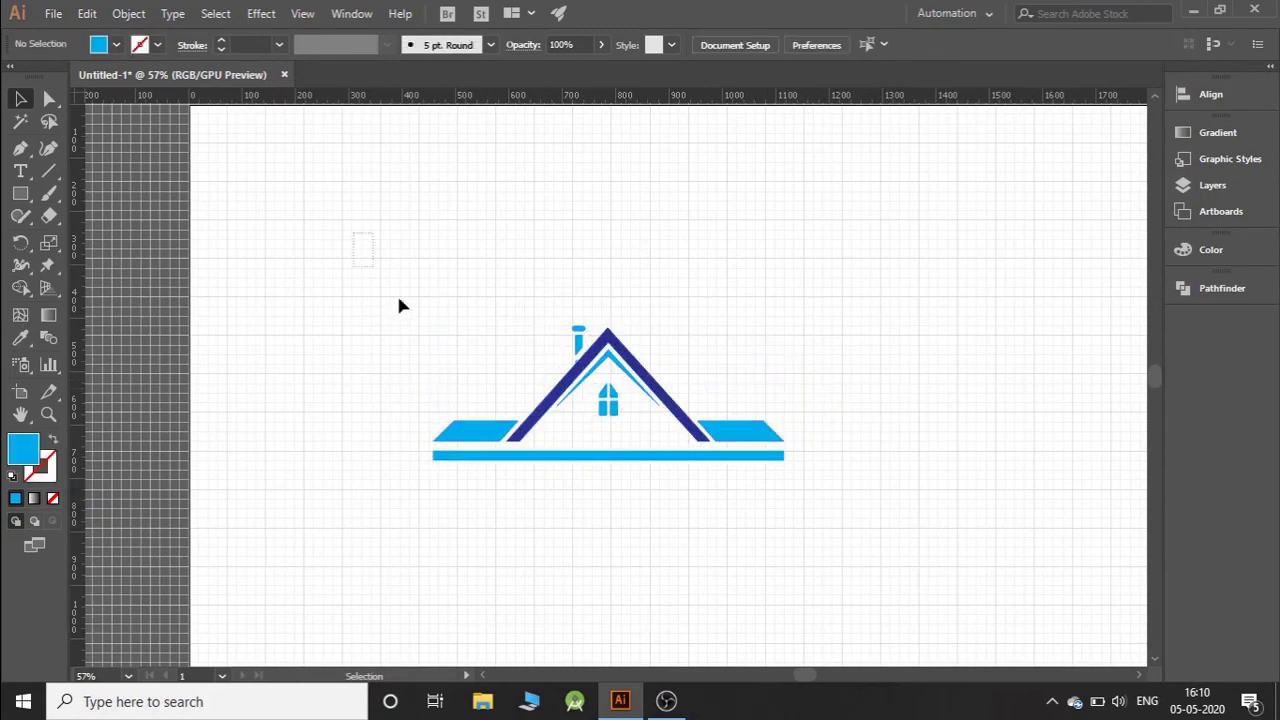
drag(400, 300, 904, 485)
drag(608, 326, 608, 335)
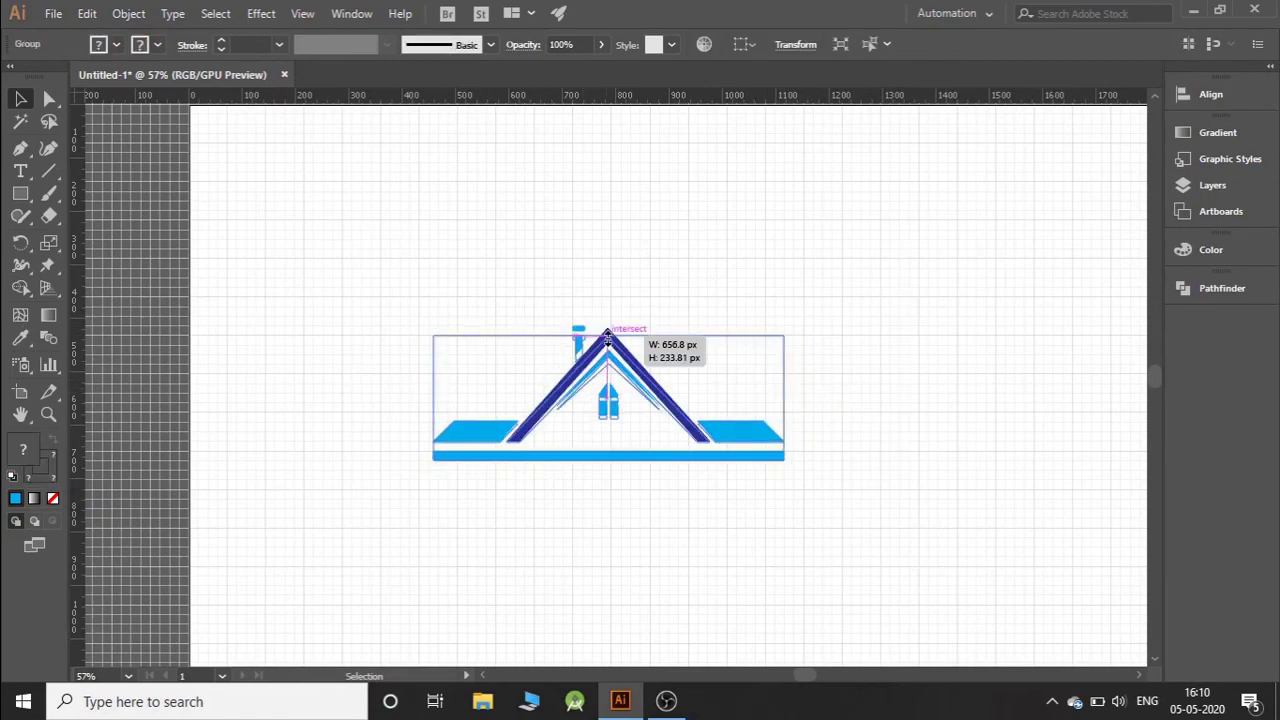
right_click(648, 392)
click(563, 463)
Step: Fill the bottom bar navy and group the finished logo
click(563, 463)
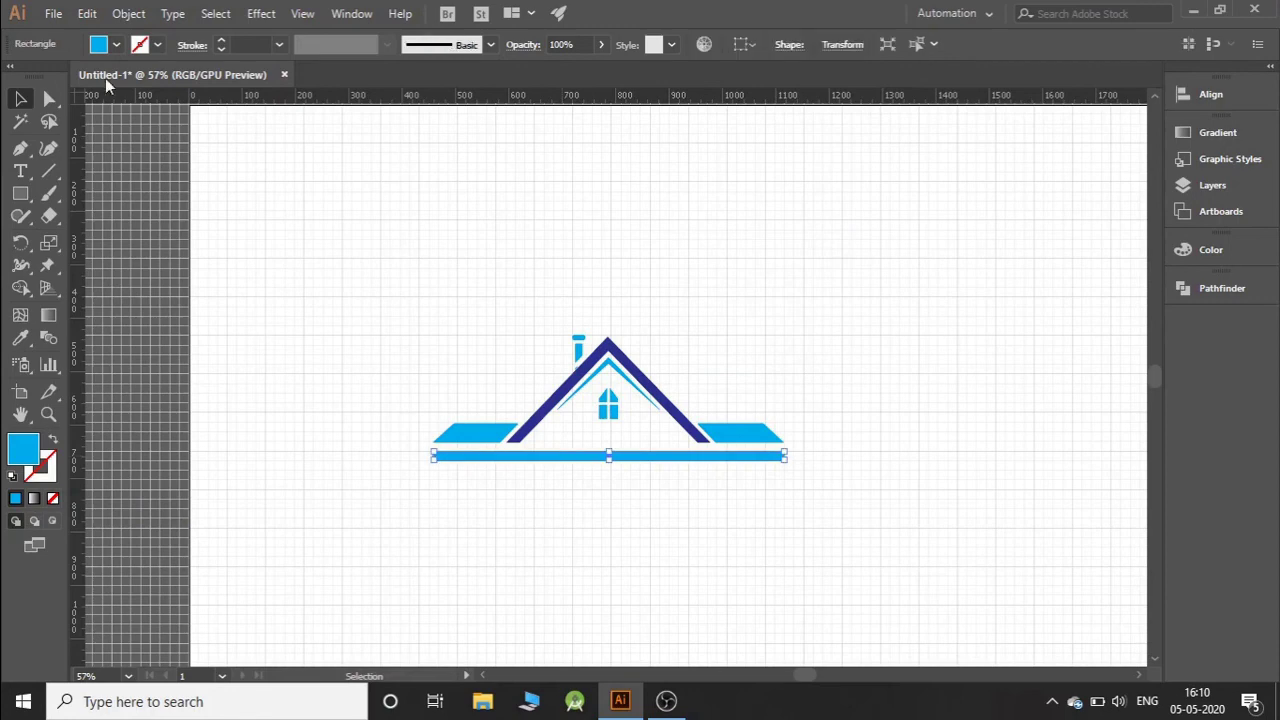
click(116, 44)
click(128, 75)
click(410, 280)
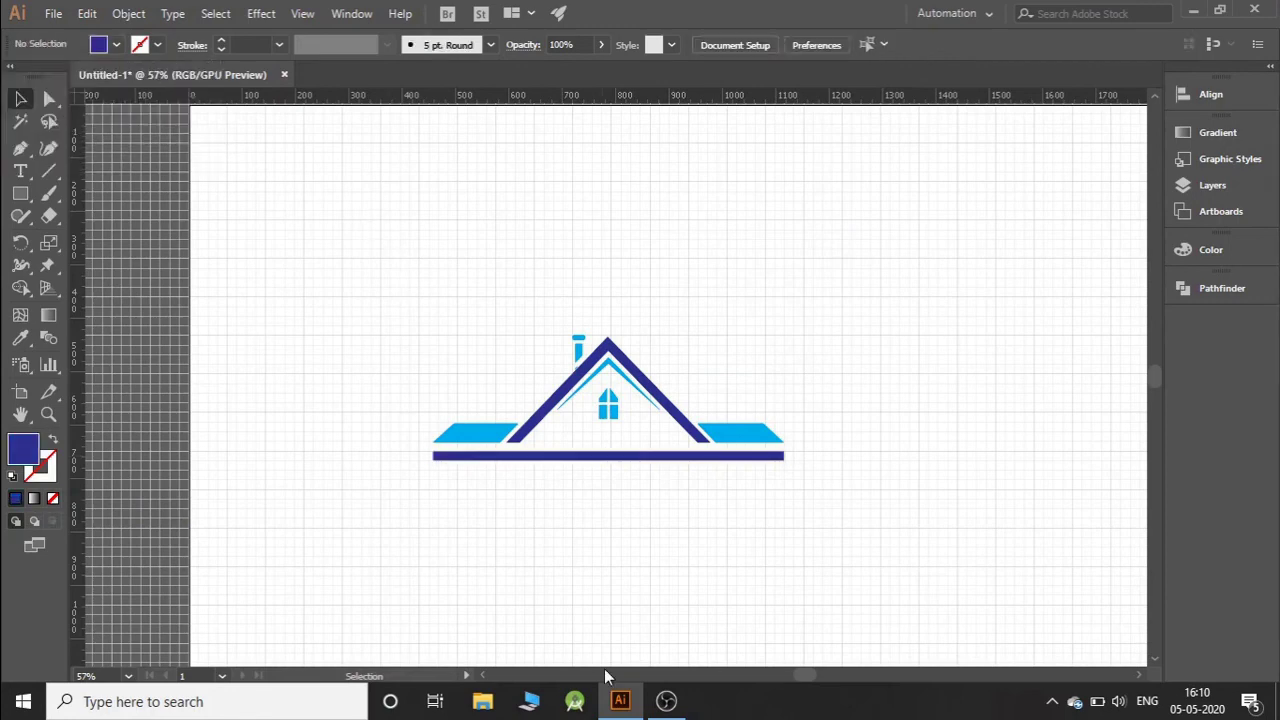
drag(402, 236, 952, 533)
right_click(722, 146)
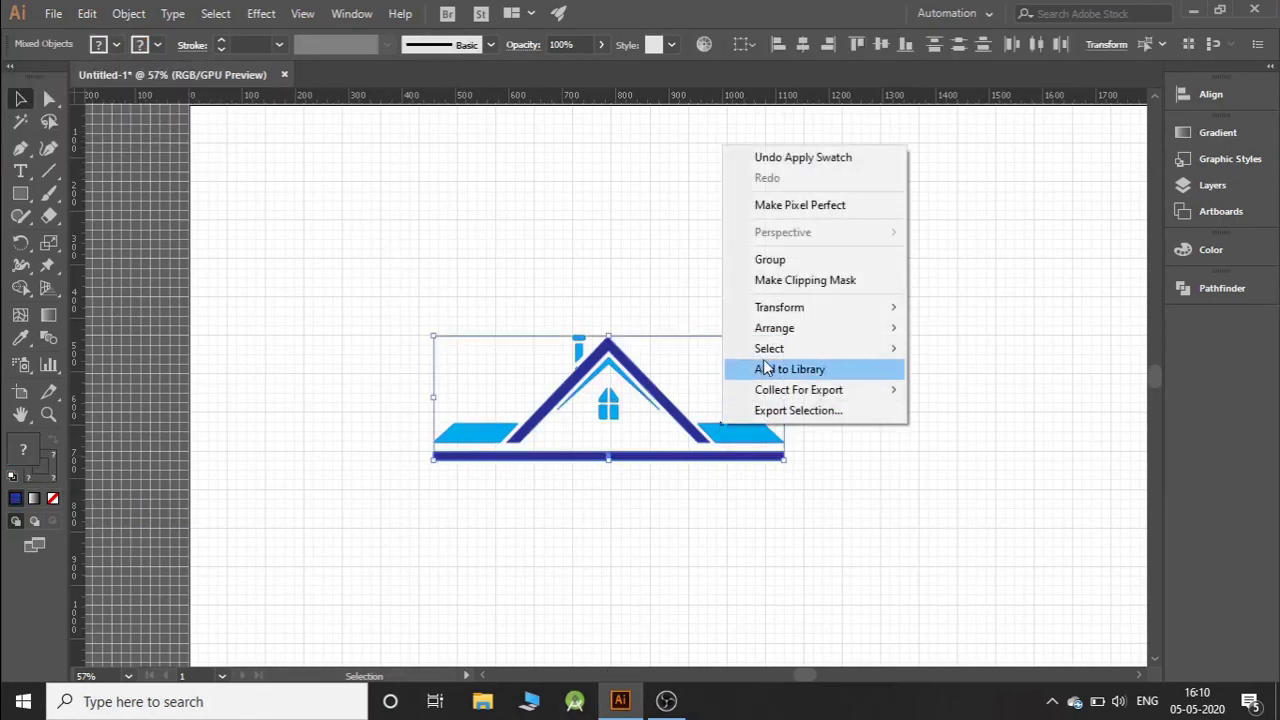
click(777, 257)
click(303, 14)
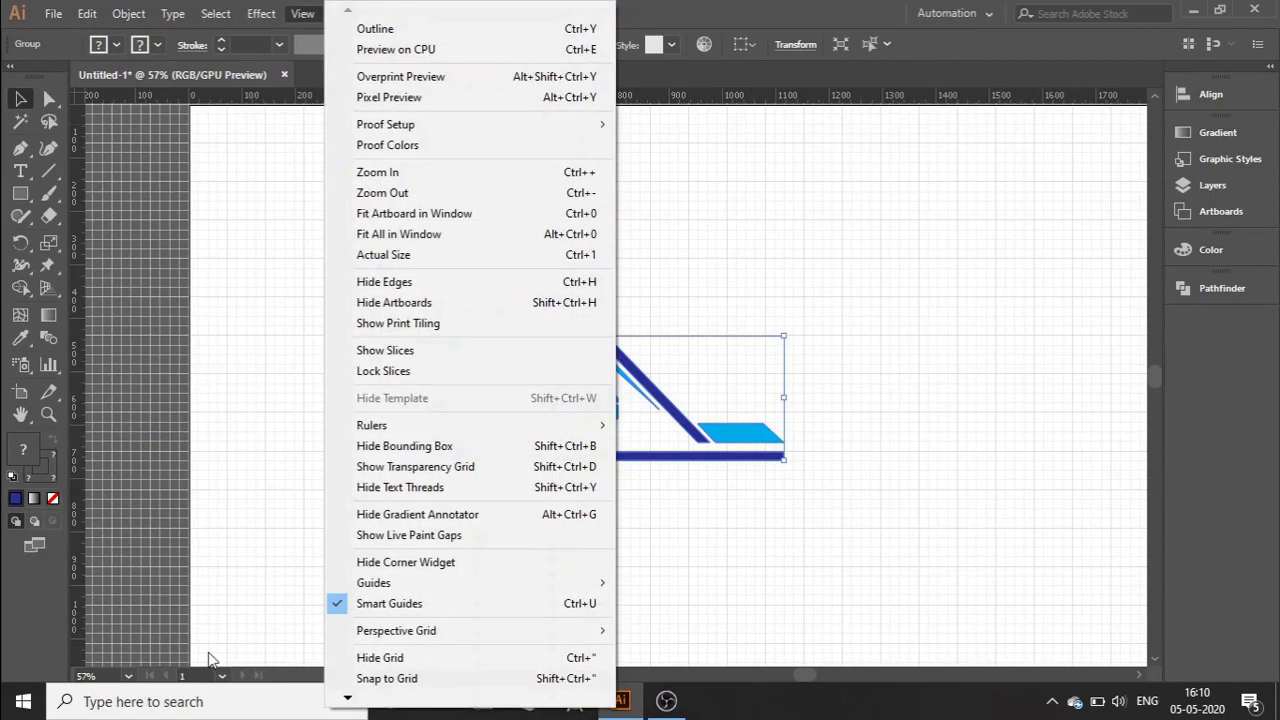